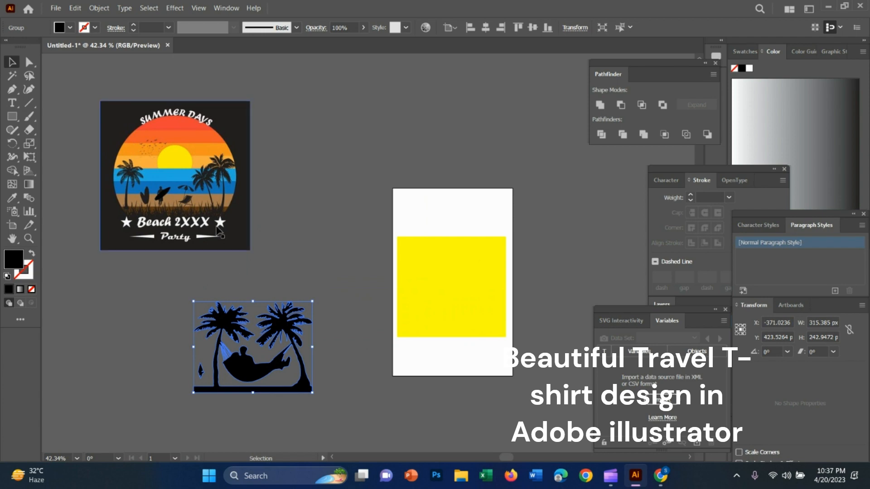
Step: Shift the palm-and-hammock silhouette closer to the artboard, just below the Summer Days reference image
left_click(482, 301)
left_click(238, 194)
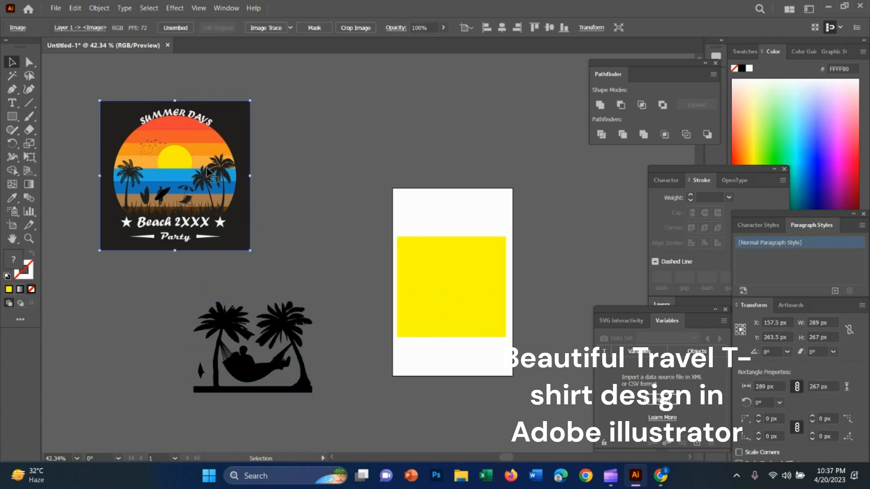
left_click(367, 272)
left_click_drag(284, 355, 284, 328)
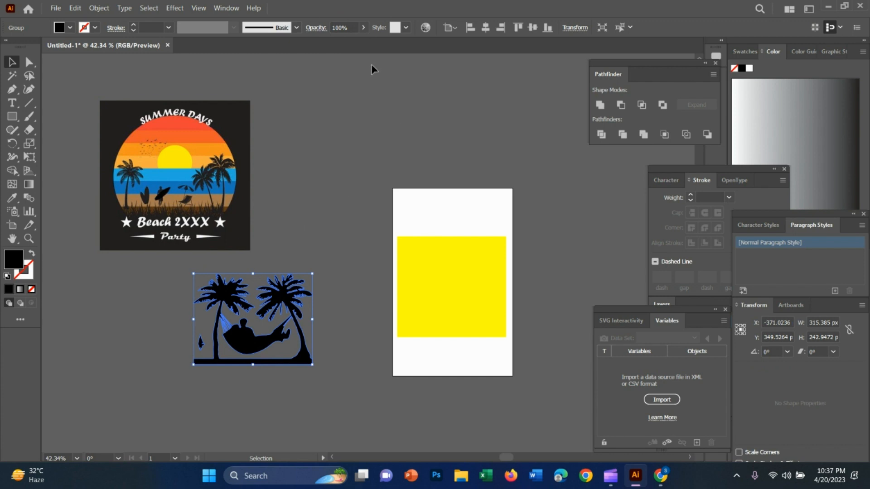
left_click_drag(277, 333, 308, 328)
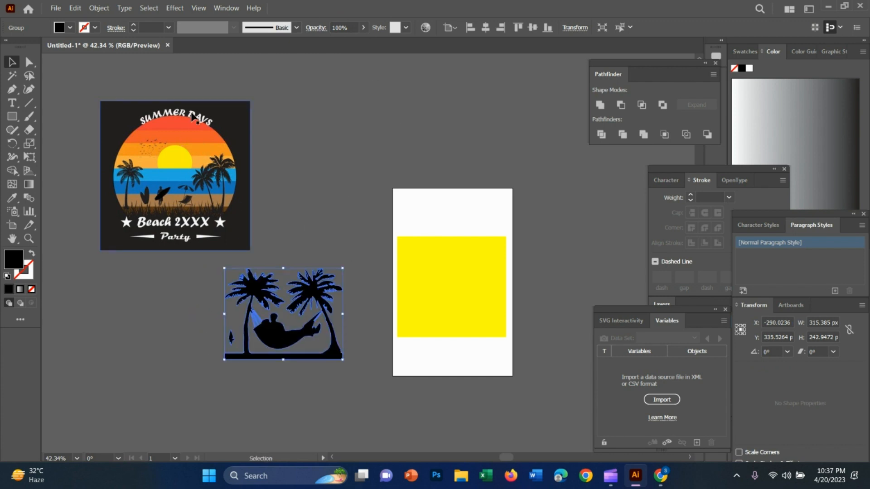
key("Down")
key("Down")
key("Down")
key("Down")
key("Down")
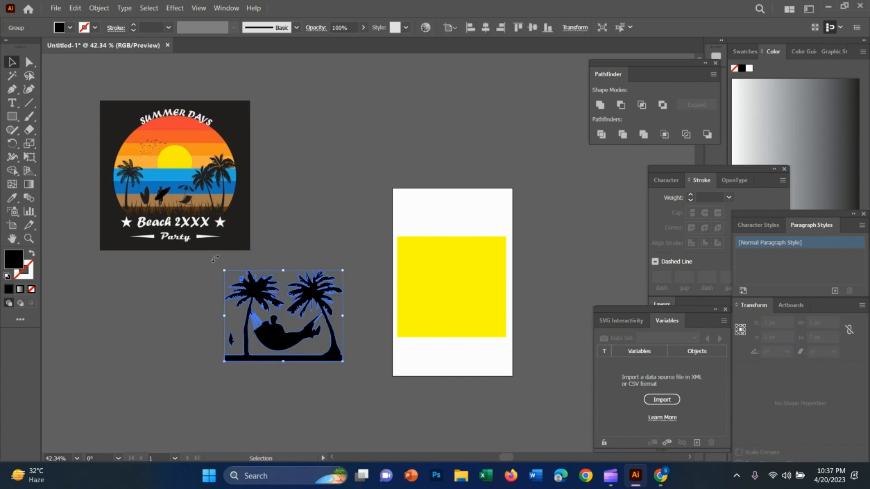
Step: Place the palm-and-hammock silhouette over the lower part of the yellow rectangle and scale it to about 263 × 203 px
left_click(400, 310)
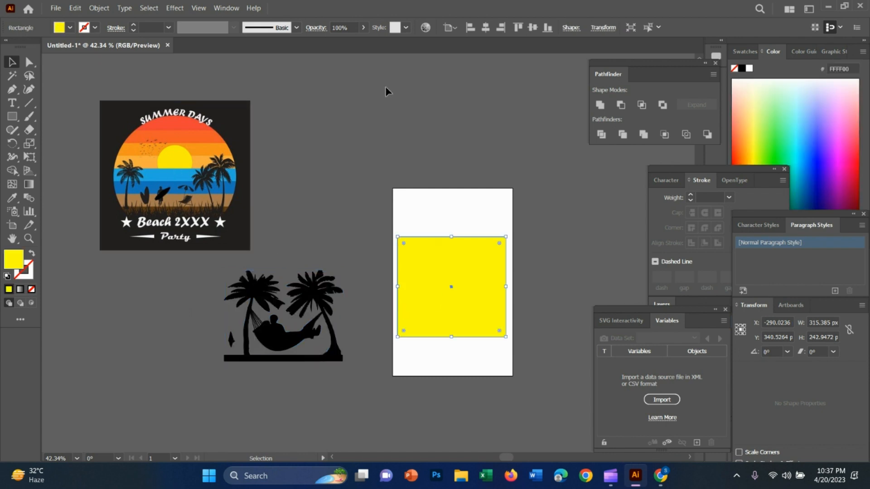
left_click_drag(345, 350, 511, 324)
scroll(511, 324, "up", 5)
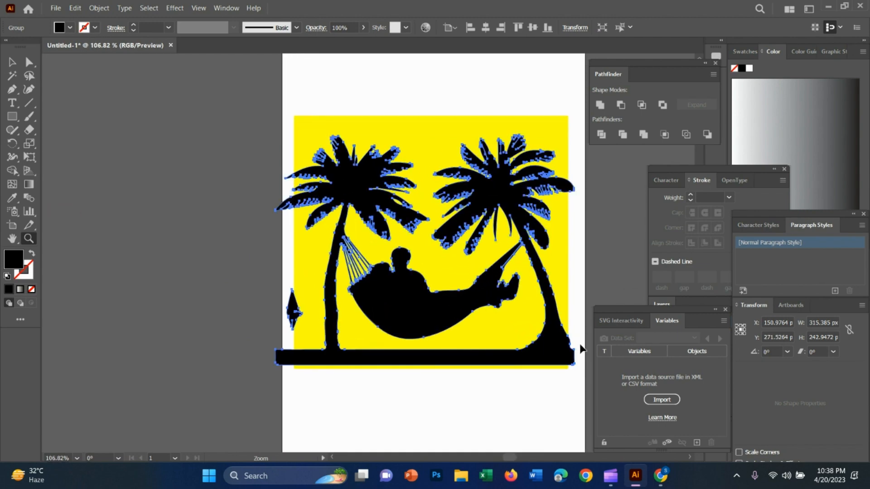
left_click_drag(572, 359, 555, 348)
left_click_drag(460, 350, 461, 369)
key("z")
left_click_drag(373, 271, 327, 271)
key("v")
left_click(311, 249)
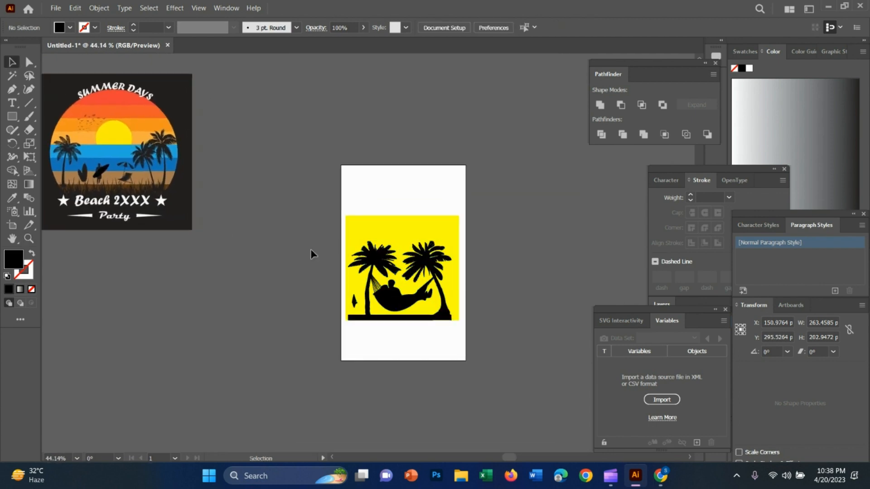
Step: Switch to Chrome and search Google Images for "sunvector"
left_click(662, 475)
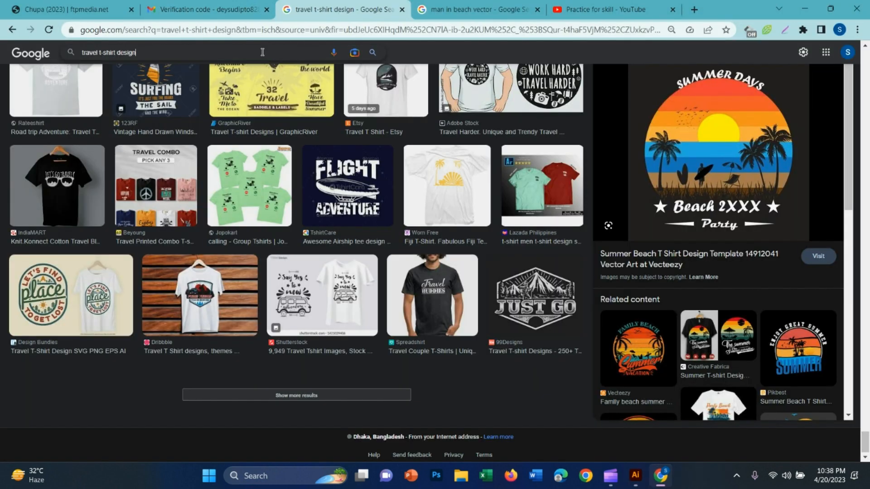
left_click_drag(265, 51, 57, 53)
type("su")
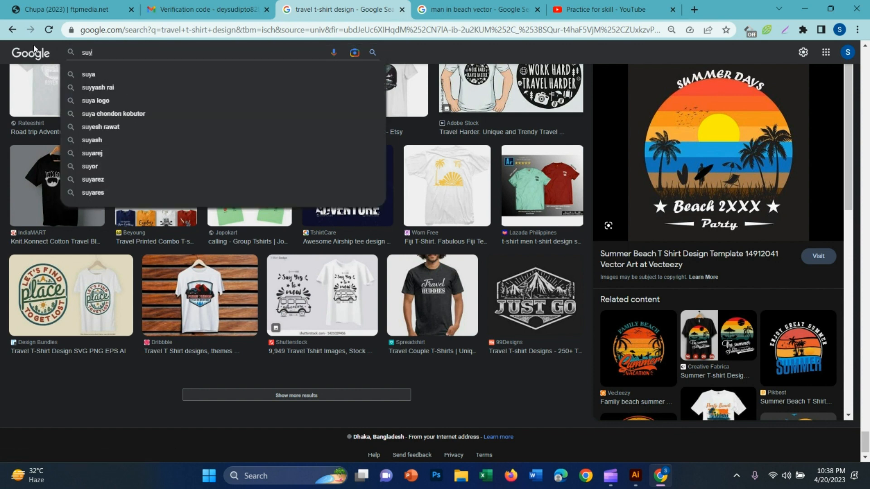
type("n")
key("BackSpace")
type("nve")
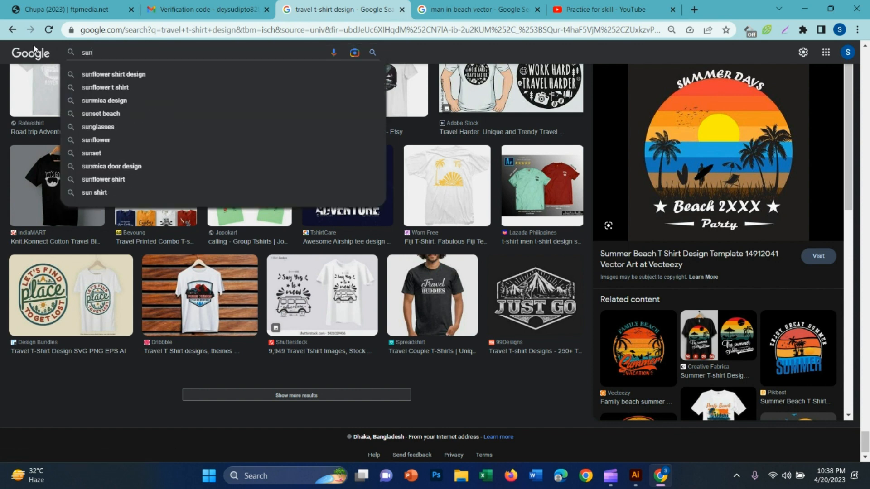
type("ctor")
key("Return")
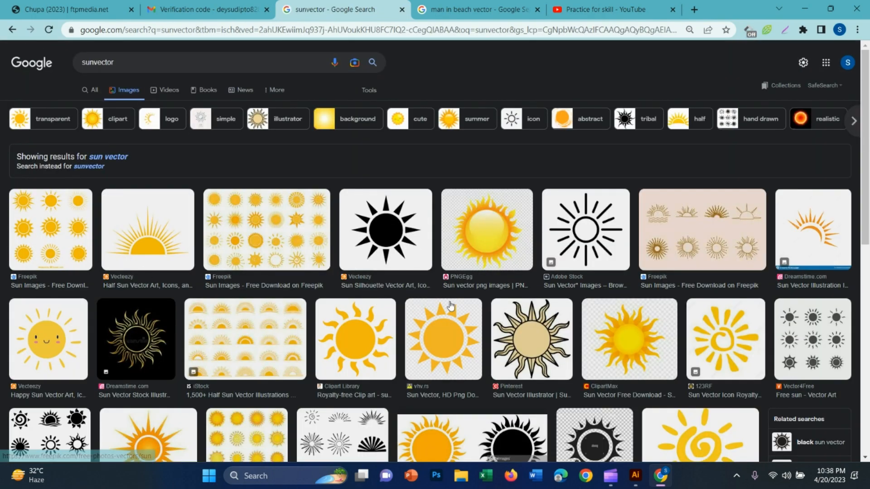
Step: Look through the sun vector image results for a plain round sun without rays
scroll(468, 305, "down", 1)
scroll(471, 299, "down", 3)
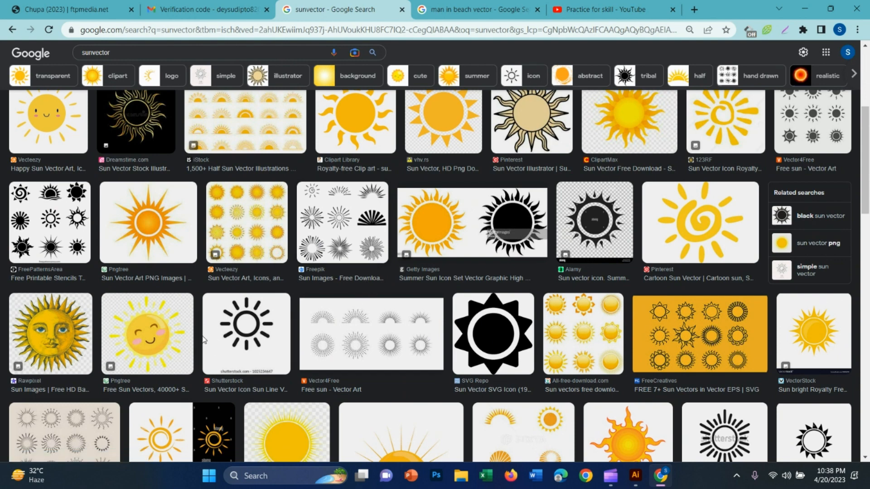
scroll(204, 339, "down", 5)
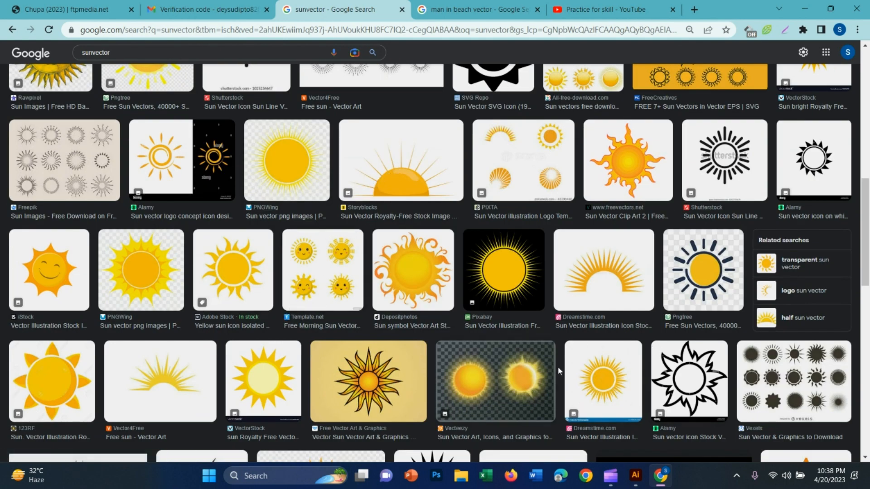
scroll(109, 330, "down", 10)
scroll(182, 333, "up", 3)
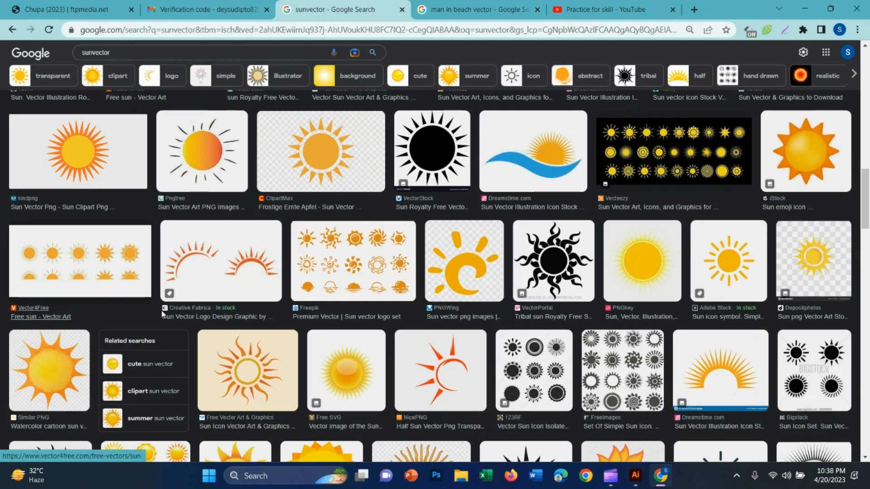
scroll(232, 333, "down", 4)
scroll(493, 327, "down", 8)
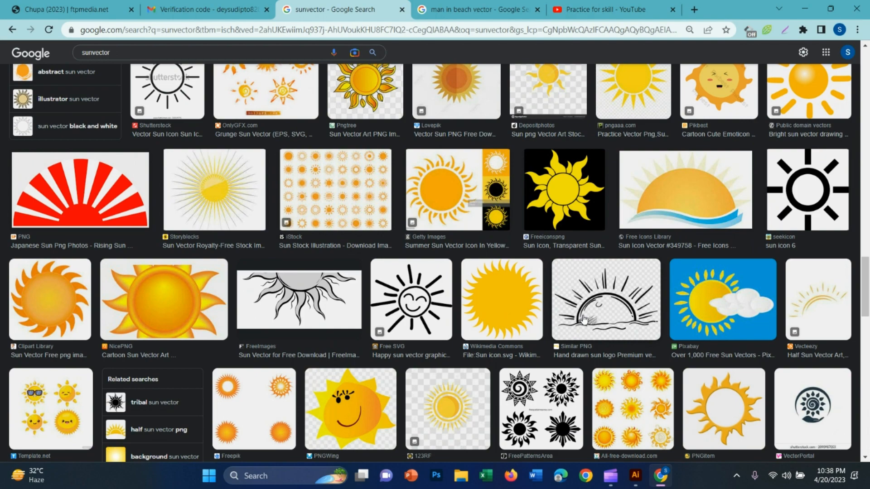
scroll(584, 319, "down", 6)
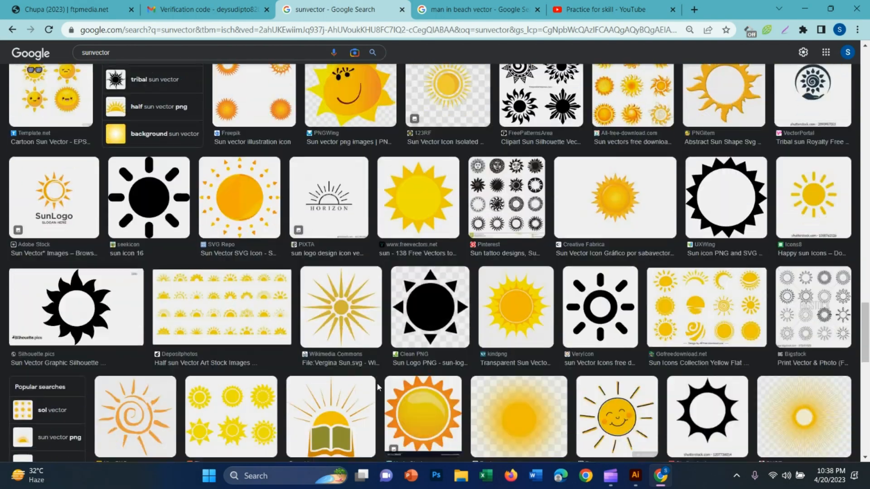
scroll(337, 335, "down", 8)
scroll(706, 343, "down", 15)
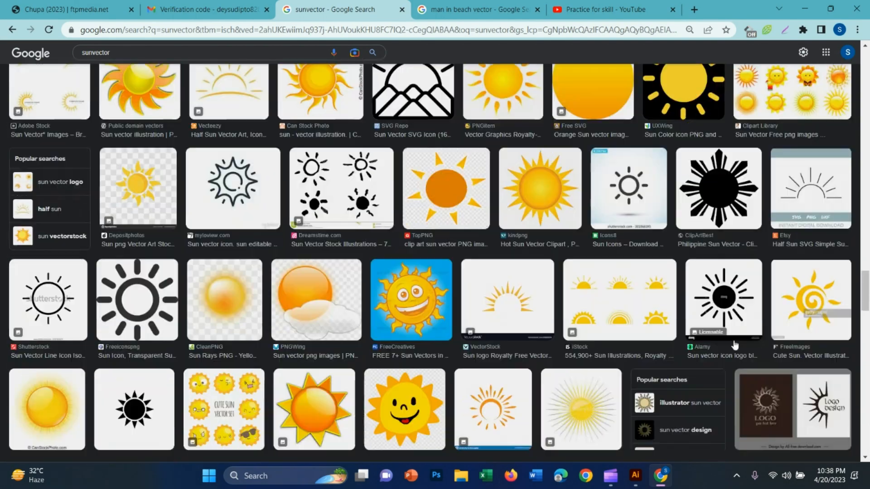
scroll(286, 328, "down", 7)
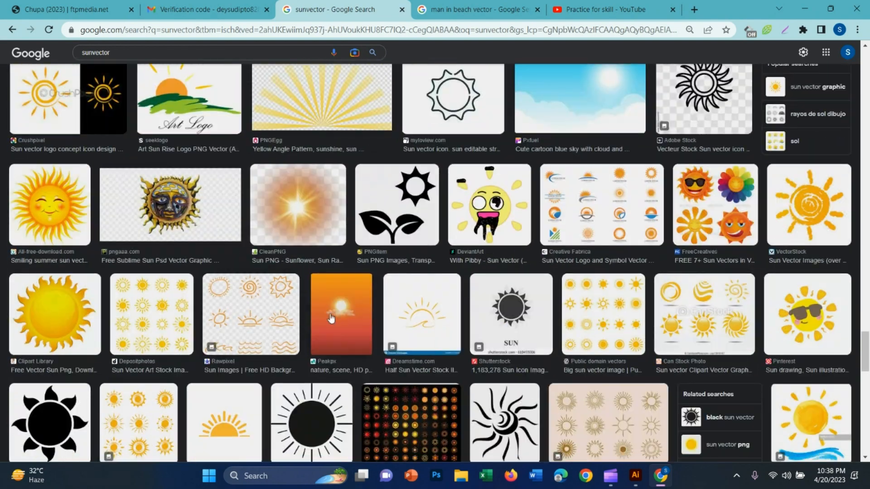
scroll(457, 295, "down", 5)
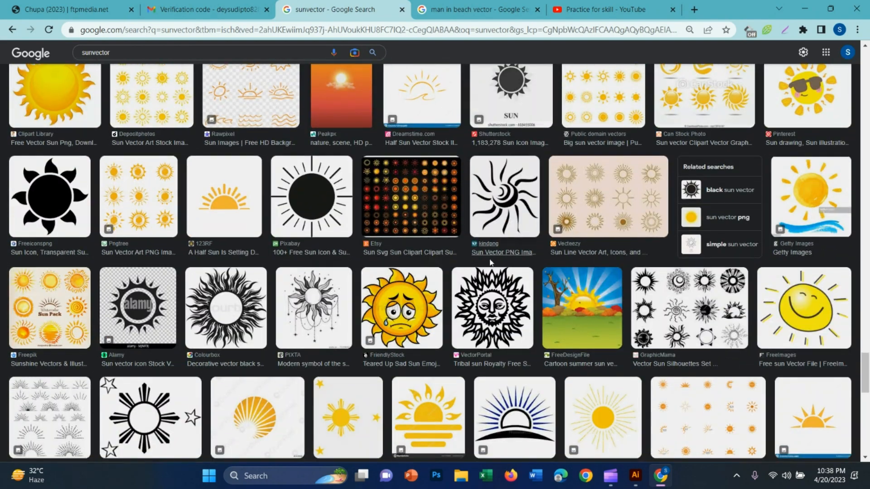
scroll(409, 288, "down", 5)
scroll(105, 348, "down", 10)
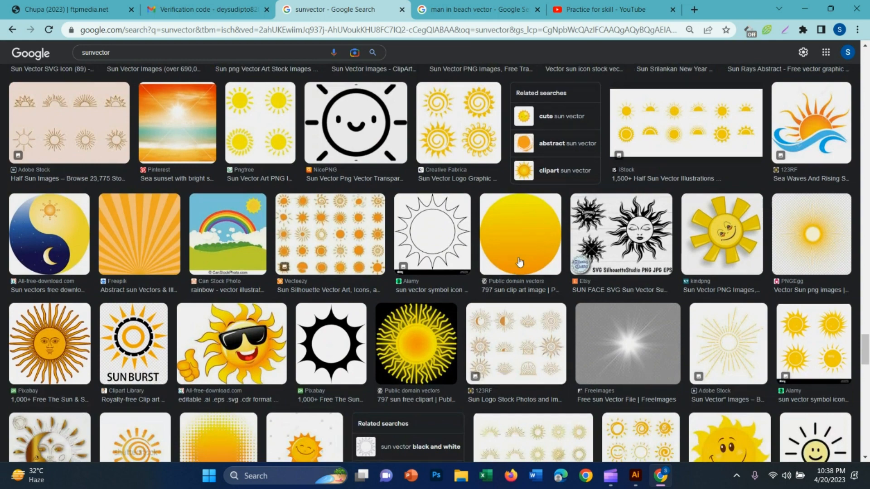
Step: Copy the plain yellow-orange sun image, paste it into the Illustrator document, and place it beside the artboard below the reference design
left_click(522, 257)
right_click(718, 244)
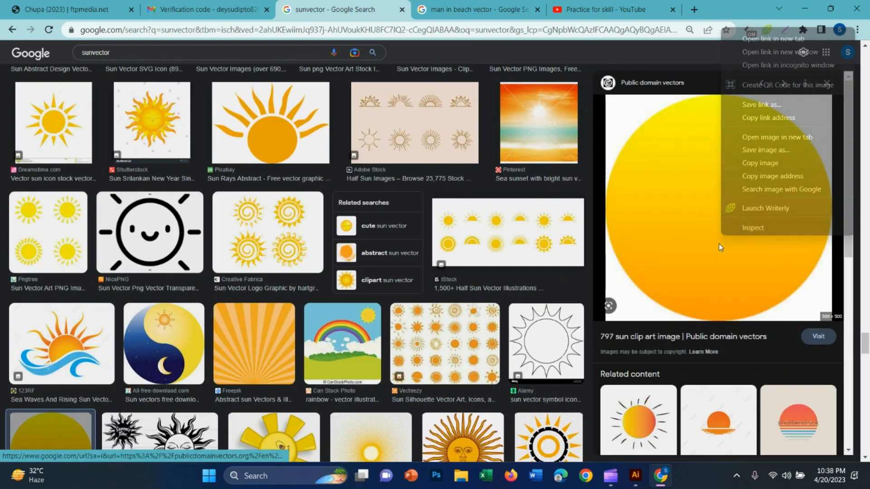
left_click(765, 169)
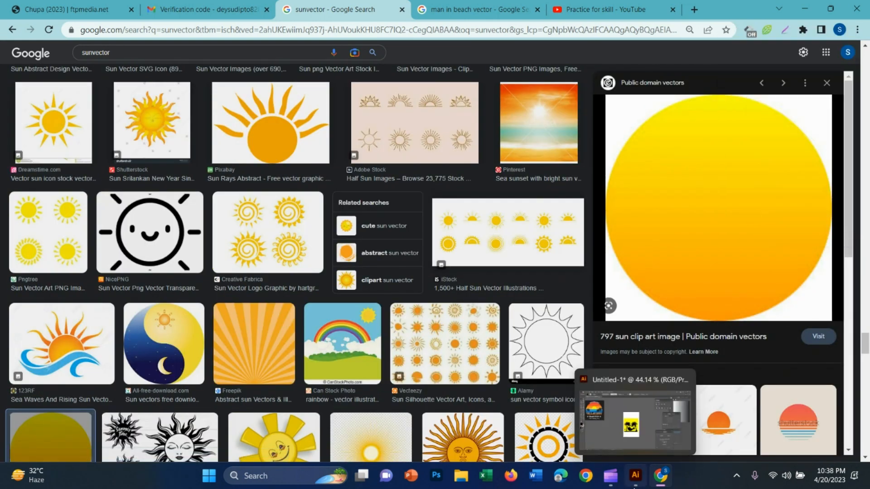
left_click(635, 475)
key("ctrl+v")
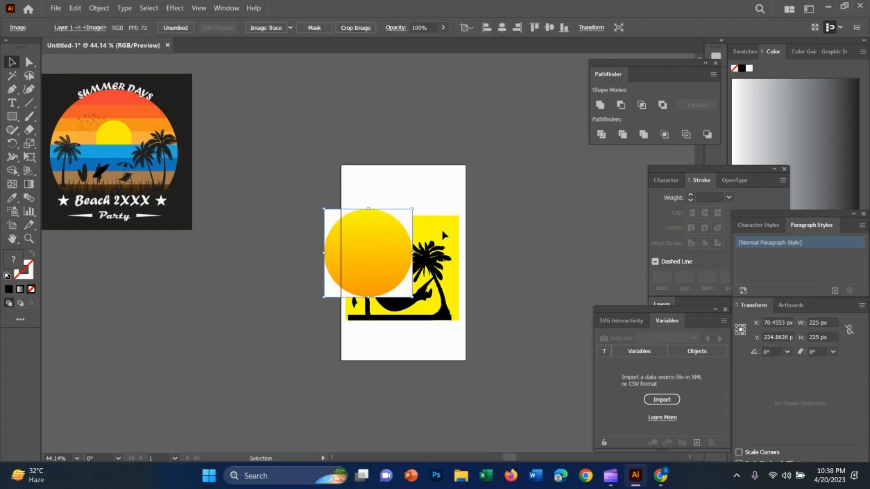
left_click_drag(368, 253, 201, 278)
Step: Trace the pasted sun image with the Silhouettes preset and expand the result into vector shapes
left_click(291, 28)
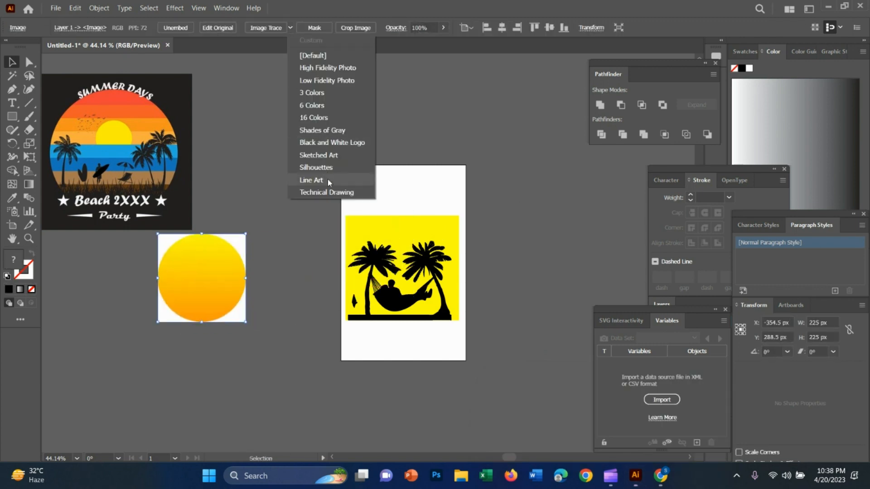
left_click(326, 168)
left_click(287, 28)
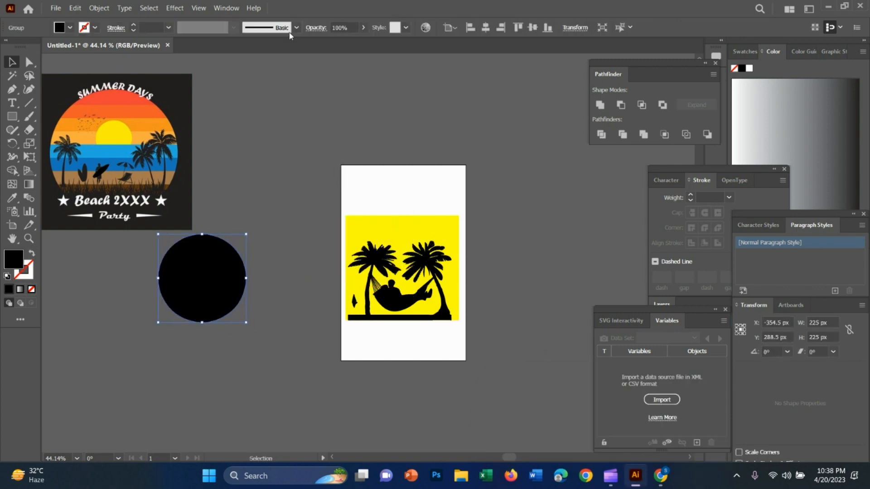
Step: Scale the traced black circle down to about 67 × 67 px
left_click_drag(249, 327, 253, 290)
key("z")
left_click(223, 286)
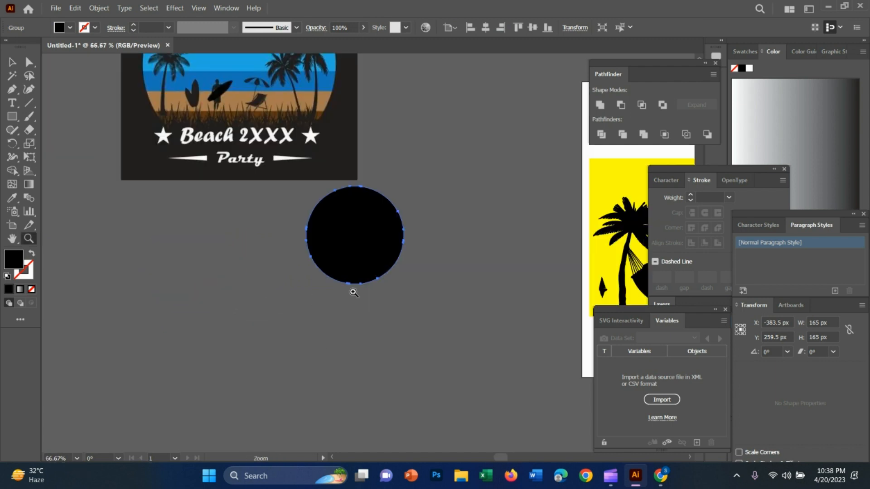
left_click_drag(354, 293, 301, 292)
left_click_drag(390, 285, 319, 309)
left_click(393, 267)
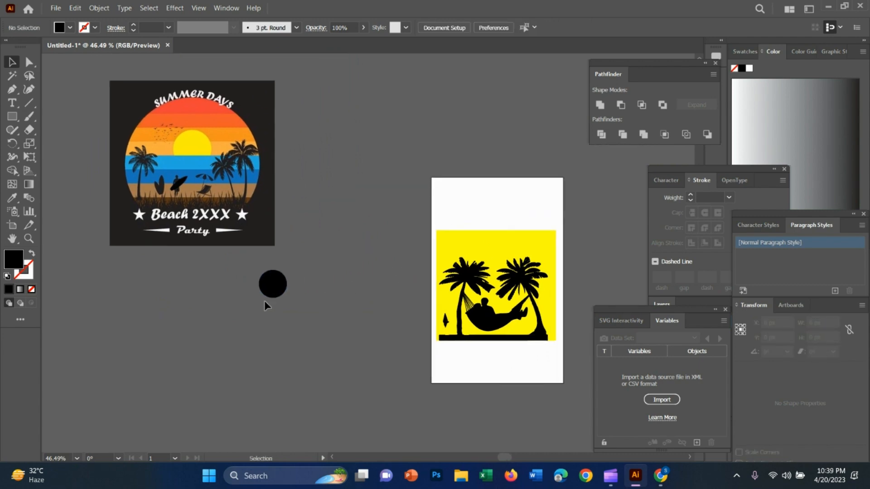
Step: Place the black circle on the yellow rectangle above the gap between the palms and shrink it to about 31 × 31 px
left_click_drag(275, 294, 476, 248)
scroll(491, 257, "up", 6)
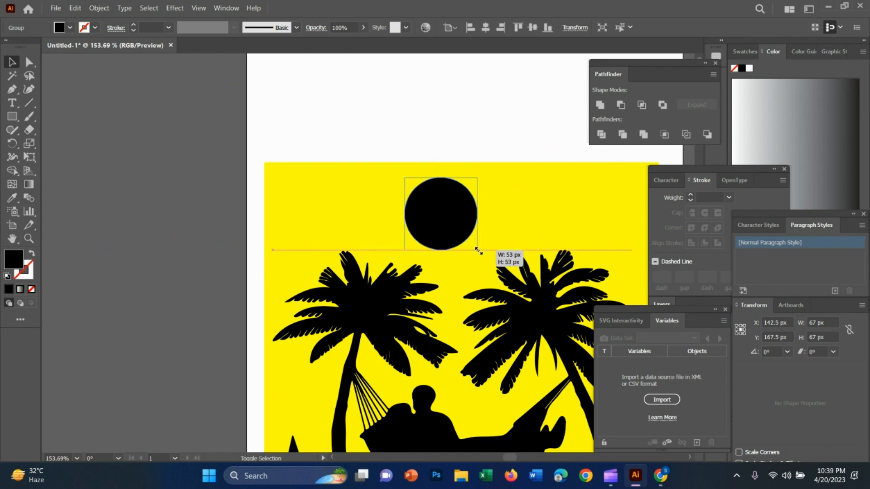
left_click_drag(447, 217, 443, 232)
left_click_drag(481, 274, 443, 236)
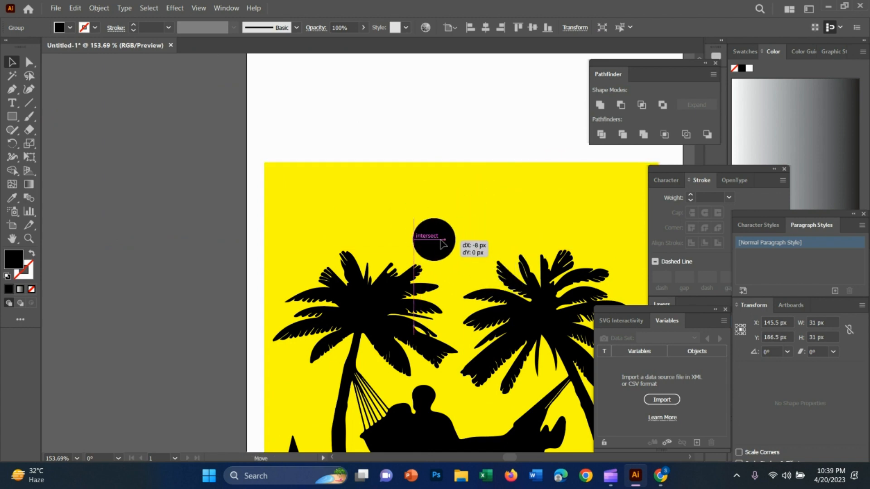
Step: Cut the circle and the palm silhouette out of the yellow rectangle with Pathfinder's Minus Front
key("z")
left_click_drag(521, 275, 473, 298)
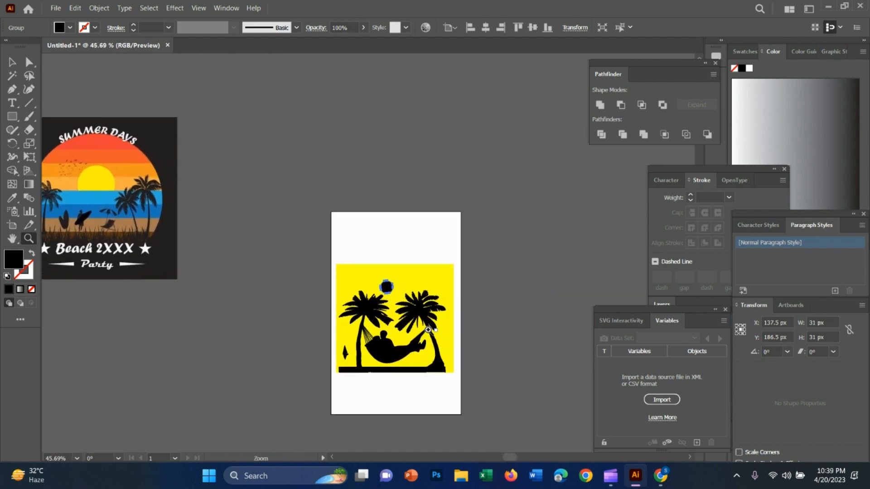
left_click_drag(393, 323, 466, 317)
left_click(311, 196)
scroll(436, 425, "down", 1)
left_click_drag(435, 425, 534, 302)
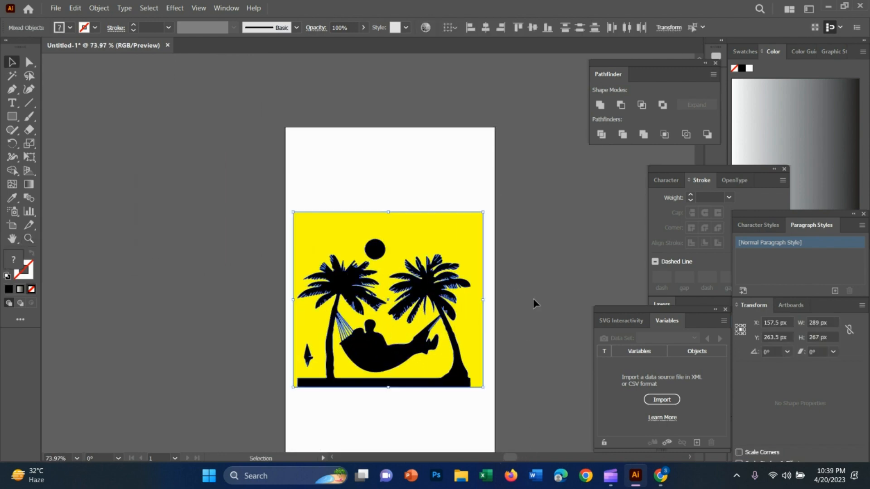
left_click(621, 105)
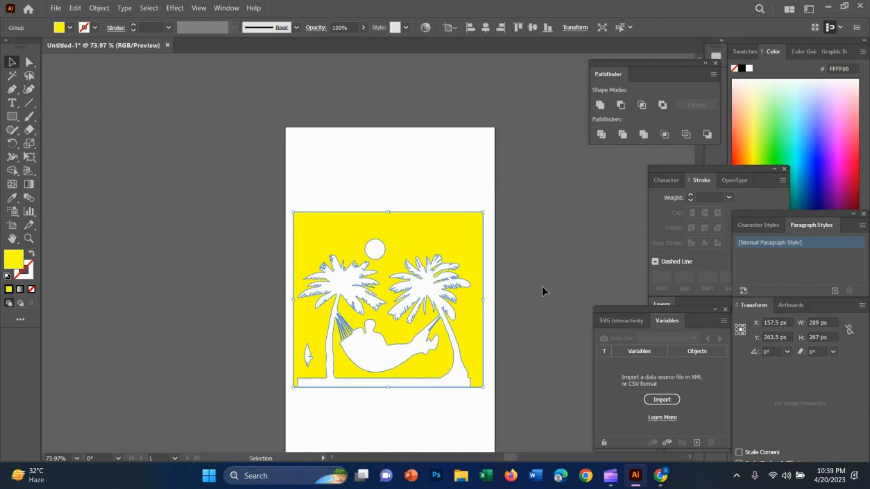
left_click(540, 288)
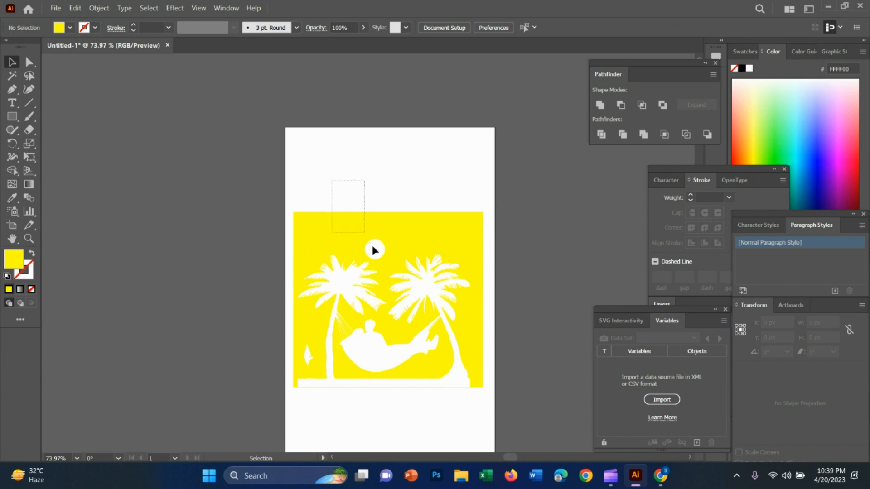
left_click(481, 386)
left_click(259, 192)
Step: Undo the Minus Front cut and deselect all artwork
key("ctrl+z")
key("ctrl+z")
key("ctrl+z")
key("ctrl+z")
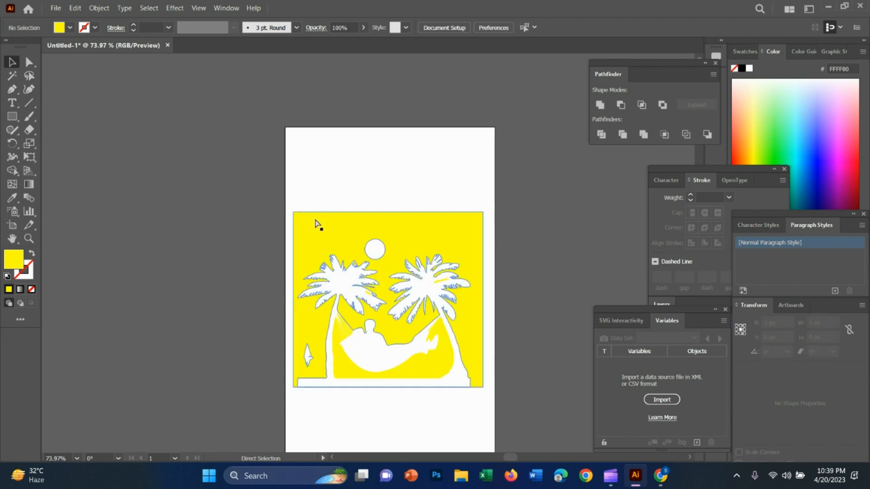
key("ctrl+shift+a")
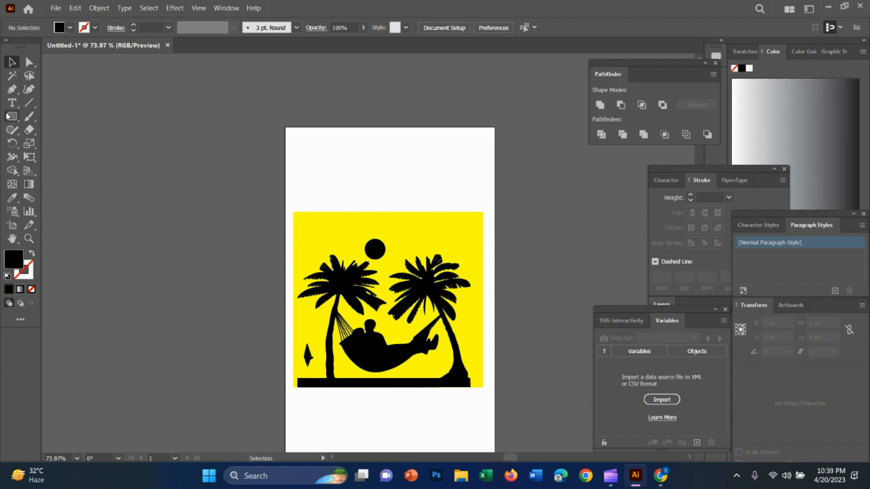
Step: Draw a thin black rectangle about 328 × 4 px across the yellow rectangle, just above the black circle
right_click(7, 116)
left_click(64, 116)
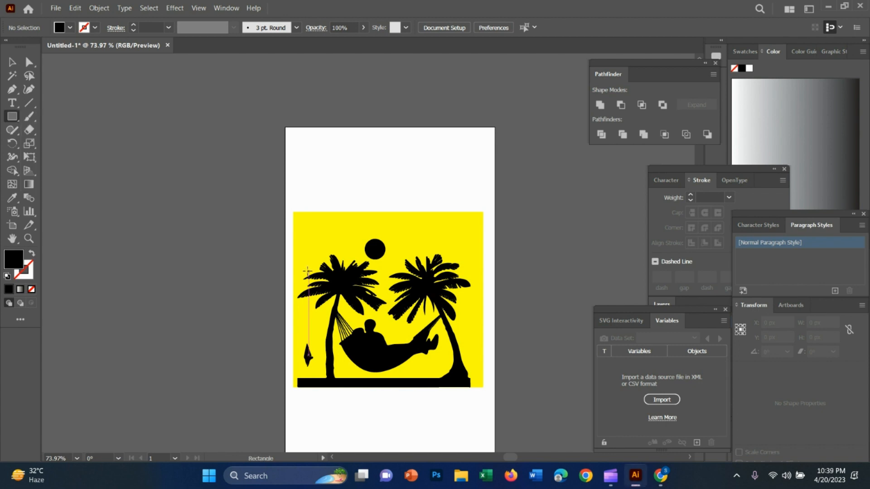
left_click_drag(285, 230, 500, 232)
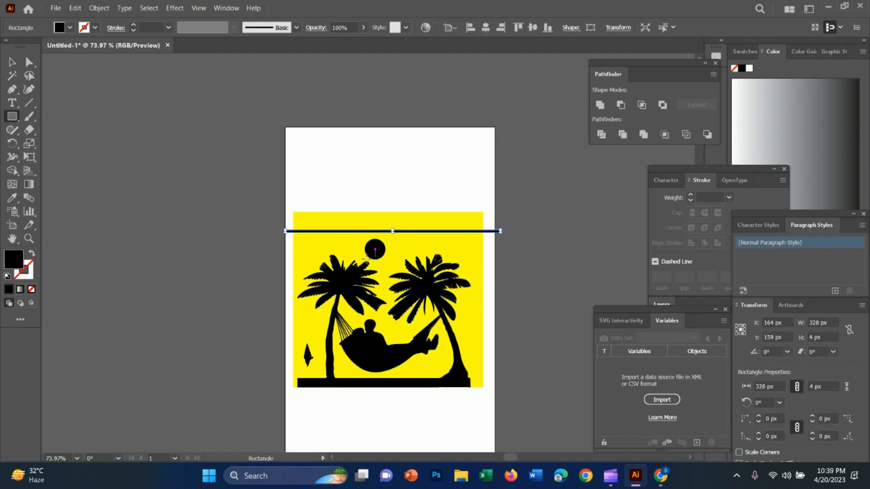
scroll(374, 250, "down", 3)
scroll(149, 219, "up", 5)
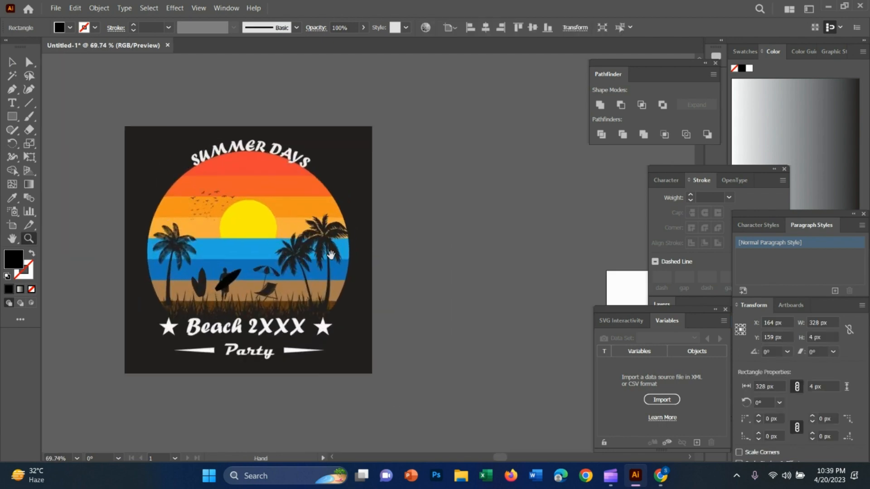
scroll(332, 255, "right", 10)
scroll(313, 340, "down", 2)
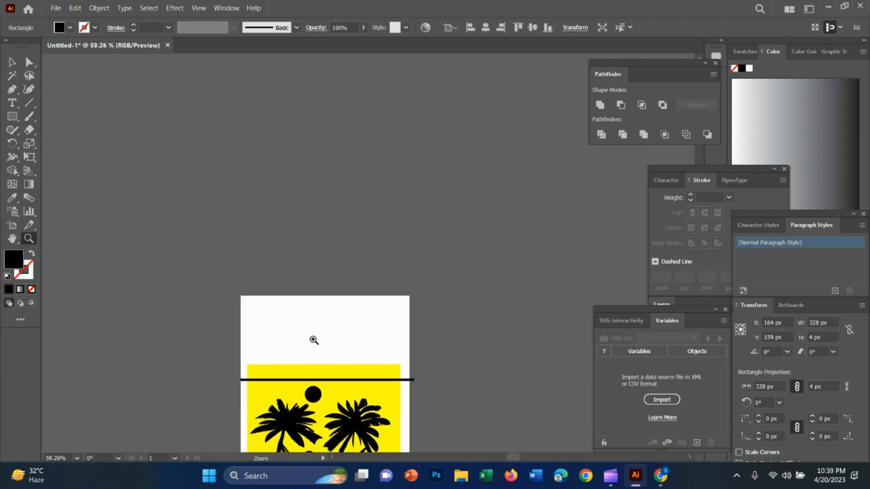
left_click_drag(314, 340, 349, 356)
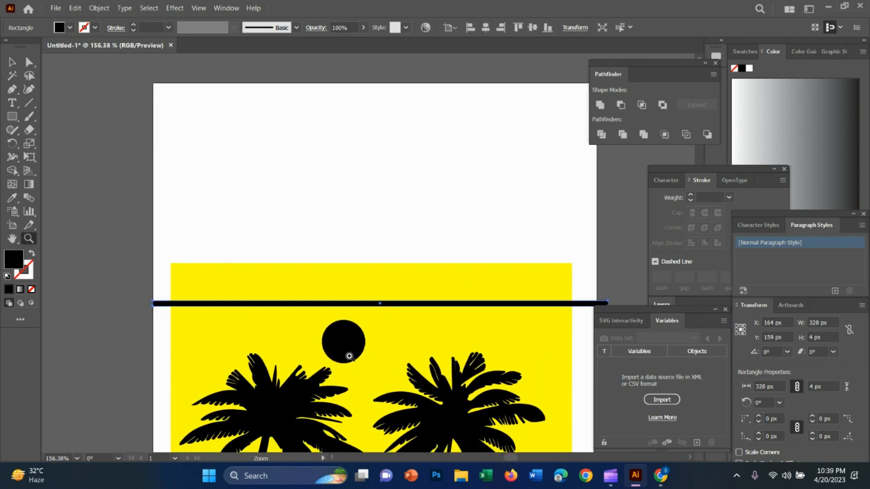
Step: Thin the black stripe above the circle to a height of 2 px
key("v")
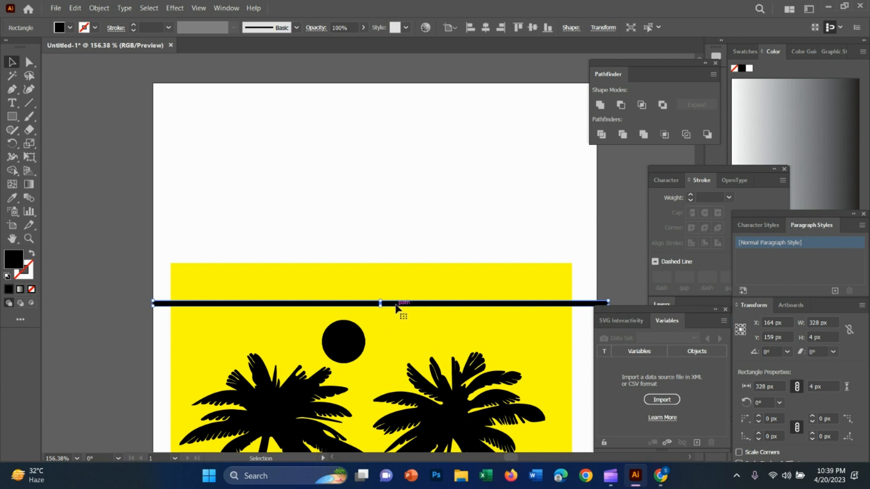
scroll(390, 308, "up", 3)
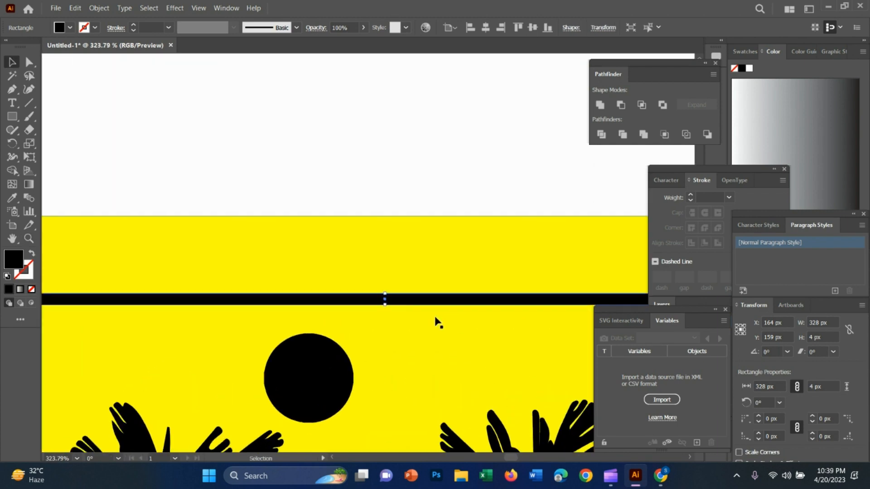
left_click_drag(386, 302, 419, 401)
key("z")
scroll(406, 336, "down", 4)
scroll(383, 333, "up", 3)
key("v")
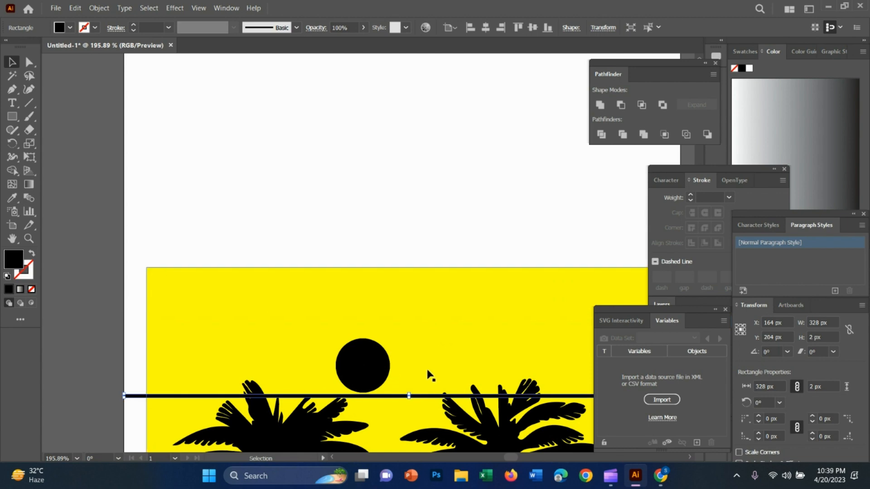
key("ctrl+z")
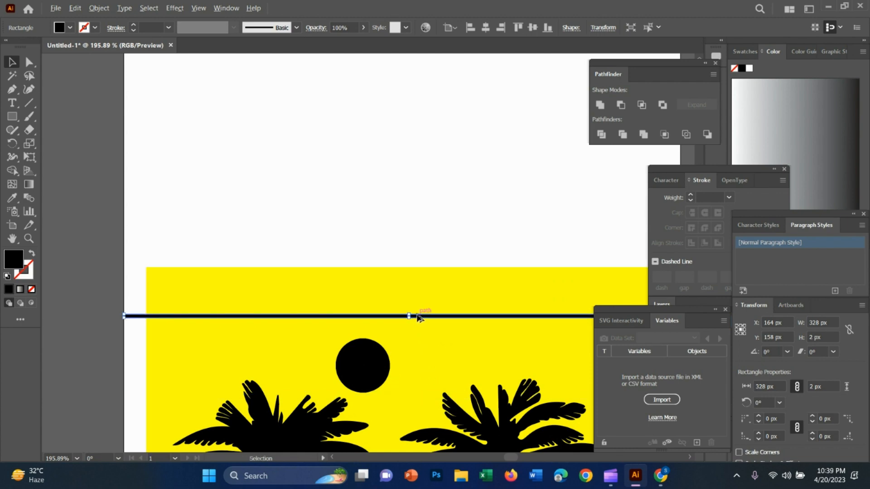
Step: Try to move the thin stripe down to the tops of the palms
left_click_drag(414, 316, 412, 398)
key("z")
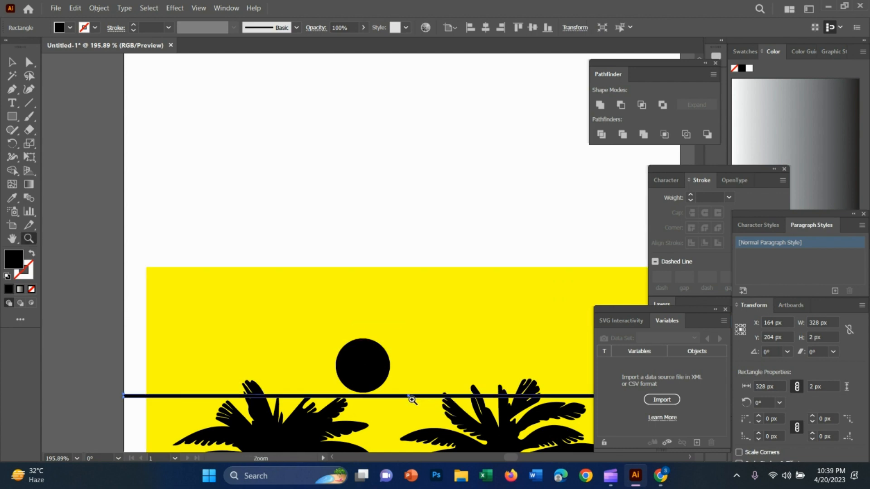
key("ctrl+z")
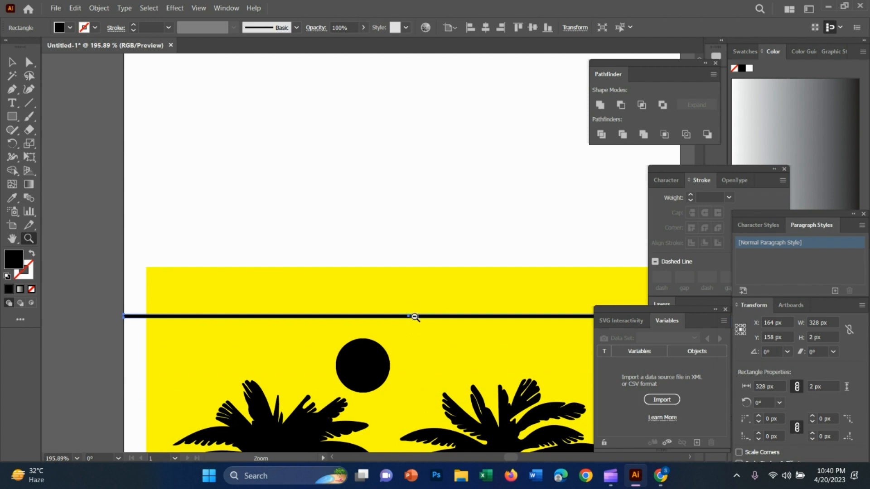
key("v")
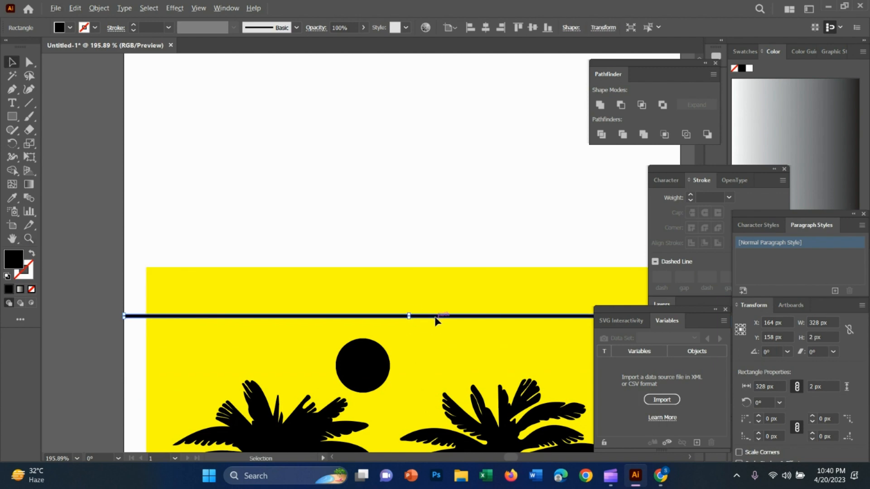
Step: Duplicate the thin stripe down to the palm tops at about Y 205 px
left_click_drag(436, 317, 405, 382)
key("z")
scroll(404, 367, "down", 5)
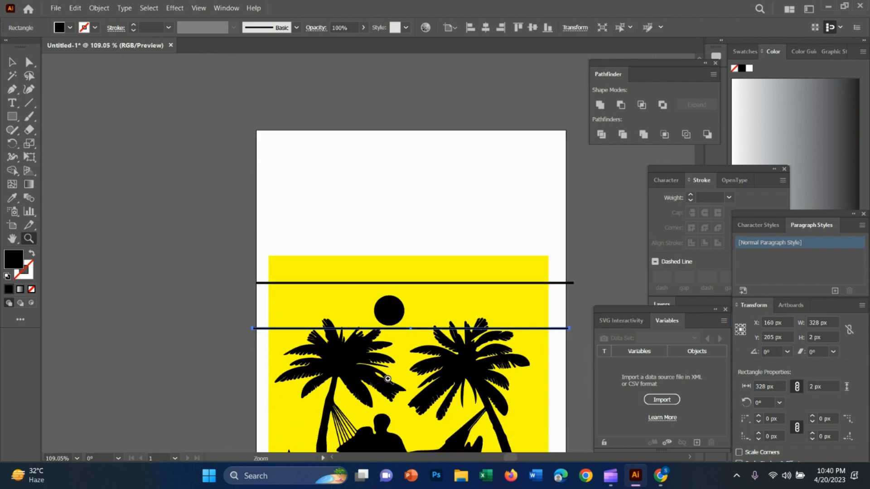
key("v")
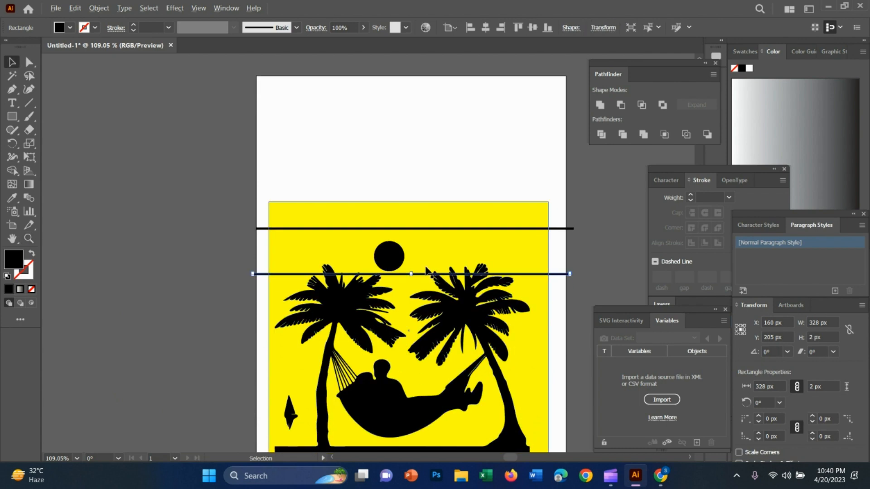
Step: Try to shift the second stripe down across the palm crowns to about Y 257 px
scroll(381, 281, "up", 2)
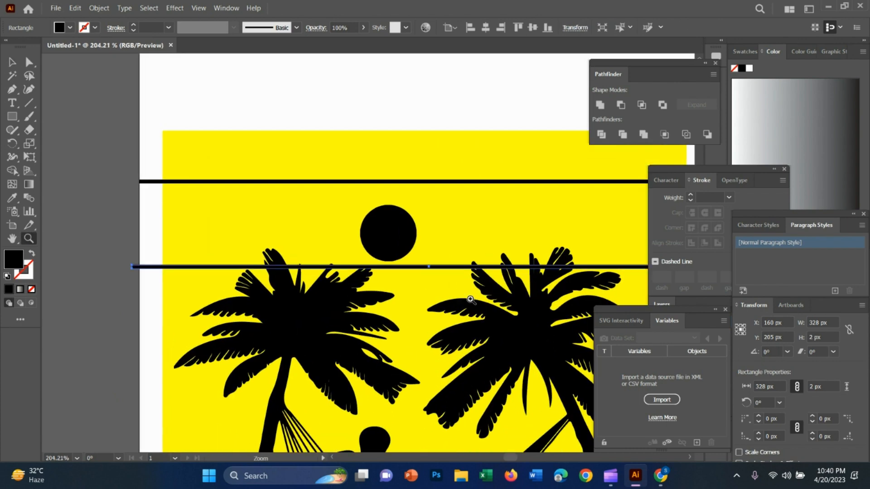
left_click_drag(438, 270, 311, 360)
key("z")
scroll(430, 357, "up", 1)
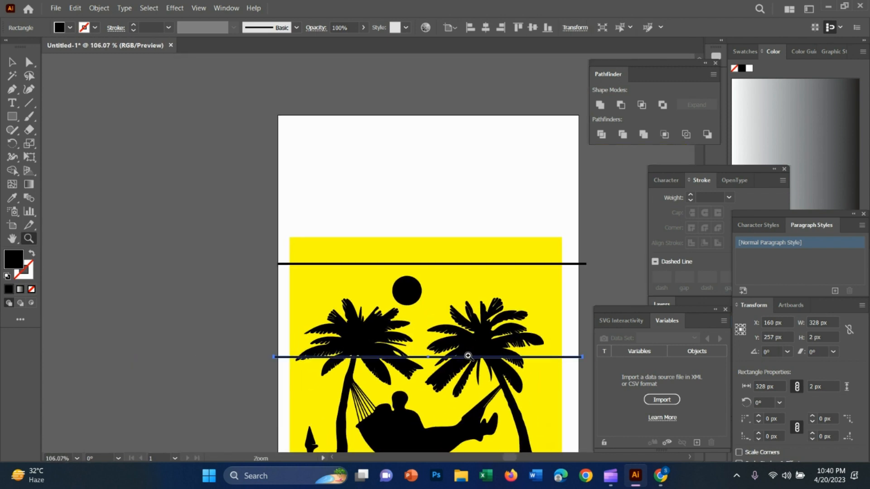
key("v")
key("z")
scroll(388, 344, "up", 1)
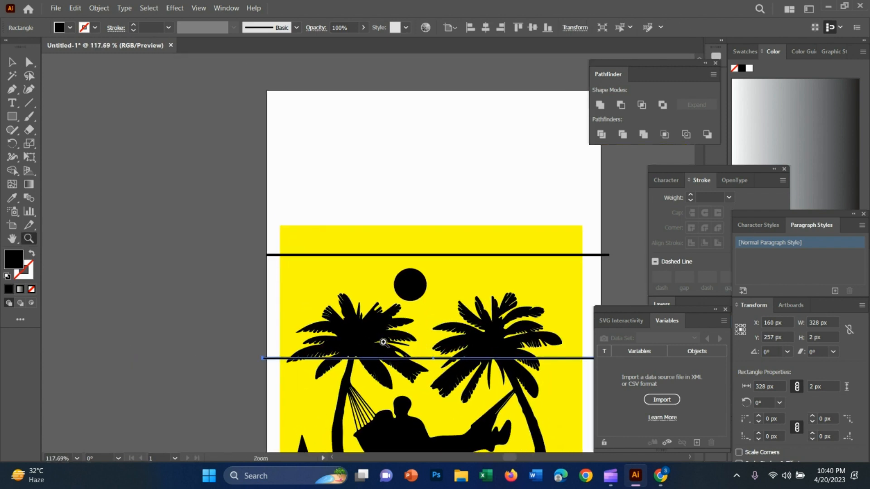
key("alt+v")
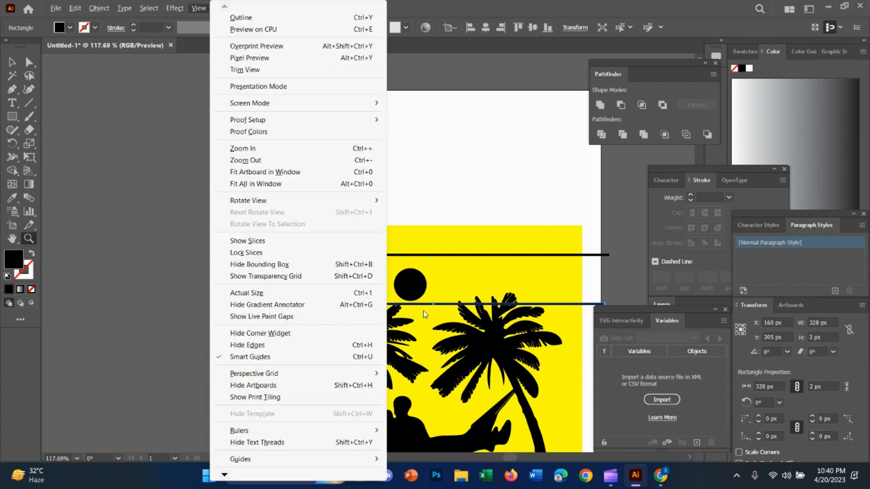
key("ctrl+plus")
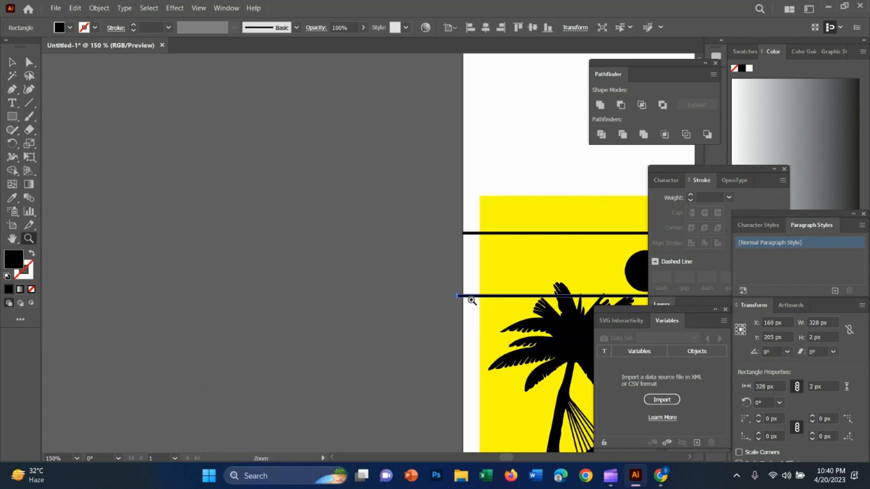
Step: Copy the second stripe down across the palm crowns and repeat the copy at equal spacing down to Y 397 px
left_click_drag(475, 311, 303, 348)
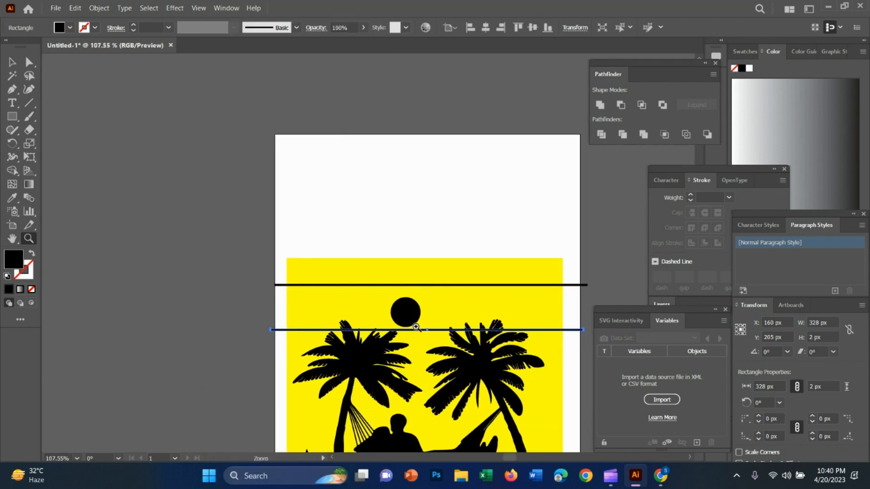
key("v")
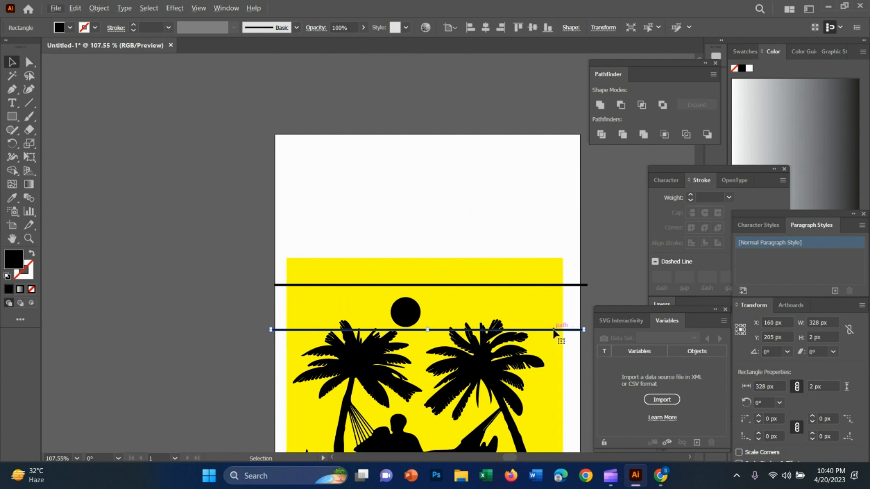
left_click_drag(552, 331, 554, 379)
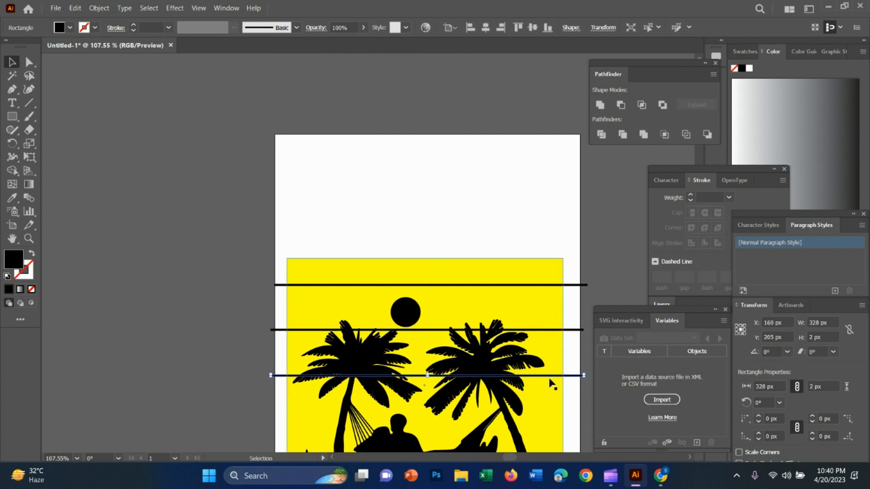
scroll(554, 378, "down", 3)
key("a")
key("ctrl+d")
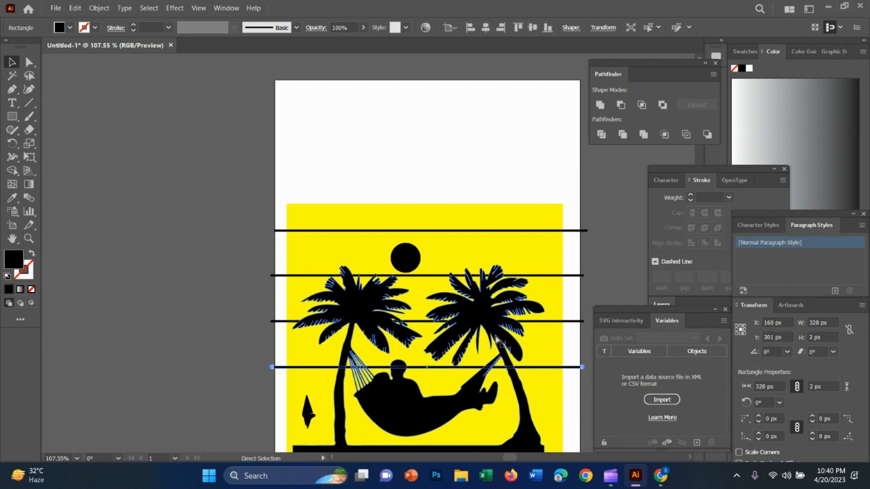
scroll(508, 361, "right", 3)
key("ctrl+d")
key("v")
left_click(407, 368)
key("ctrl+d")
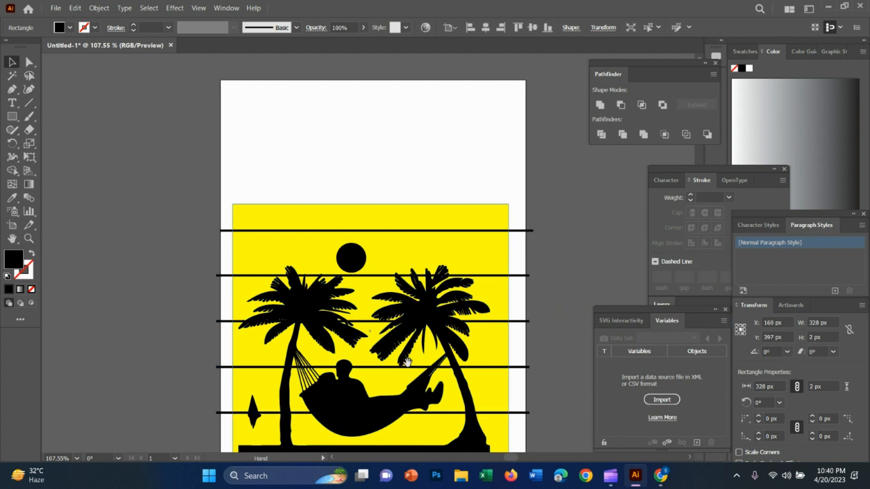
Step: Delete the lowest stripe along the bottom edge of the yellow rectangle
scroll(408, 367, "down", 3)
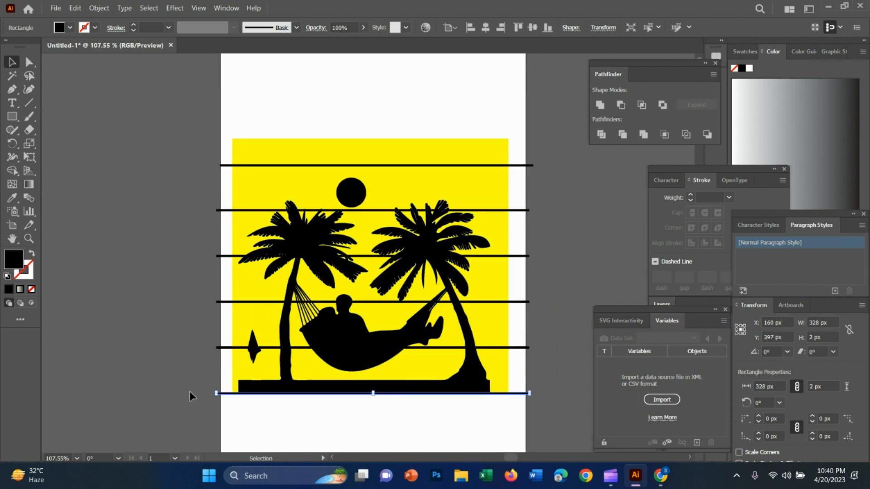
scroll(202, 384, "up", 2)
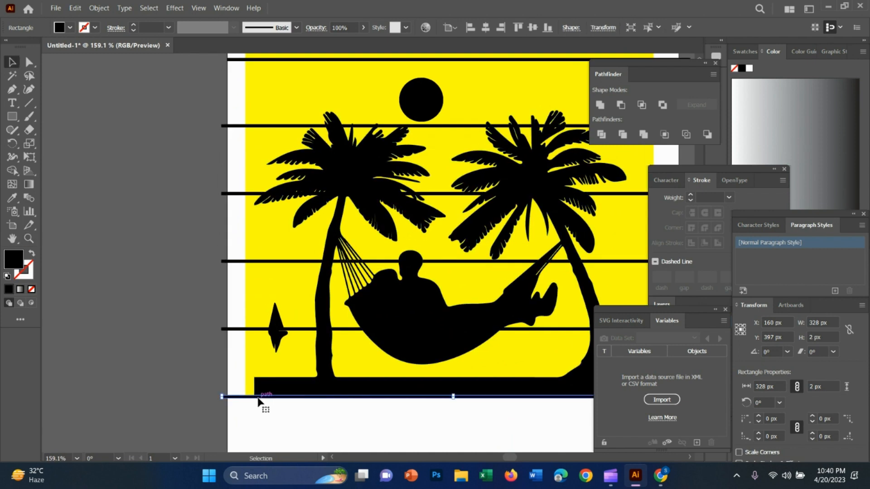
left_click(258, 401)
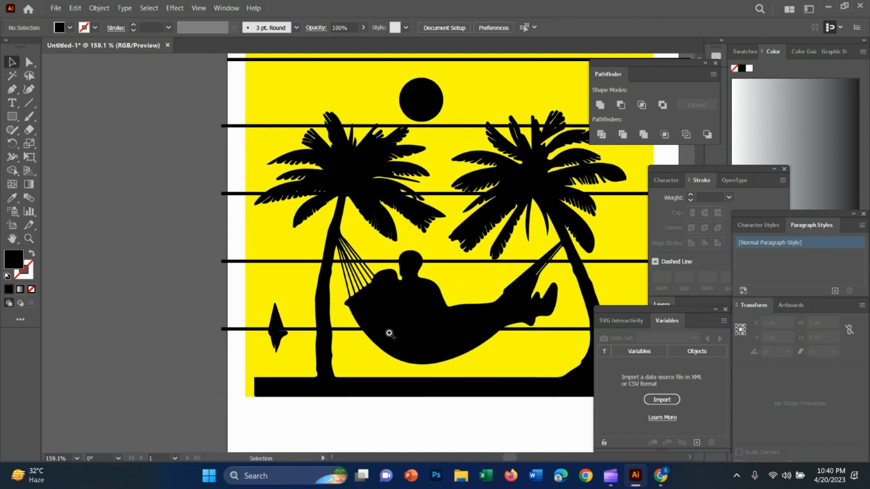
Step: Cut the stripes, circle and palm silhouette out of the yellow rectangle with Pathfinder's Minus Front, and deselect the result
key("ctrl+0")
scroll(294, 328, "down", 3)
scroll(417, 281, "up", 2)
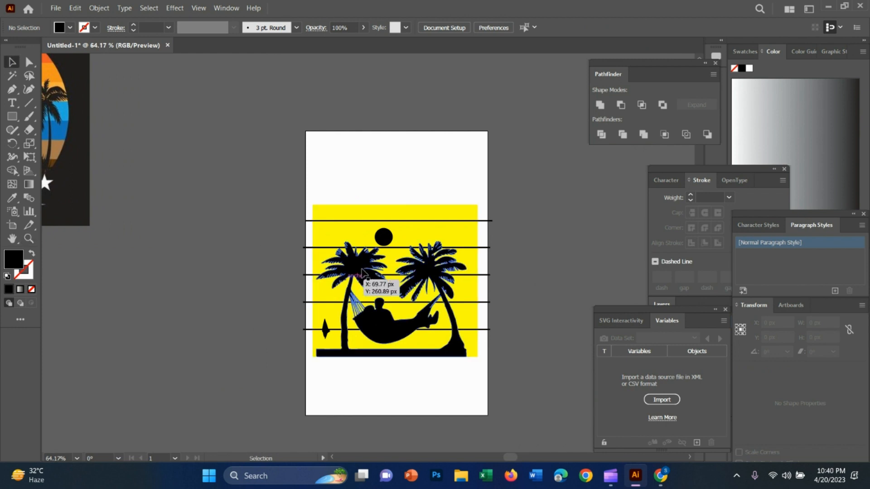
left_click_drag(330, 168, 528, 402)
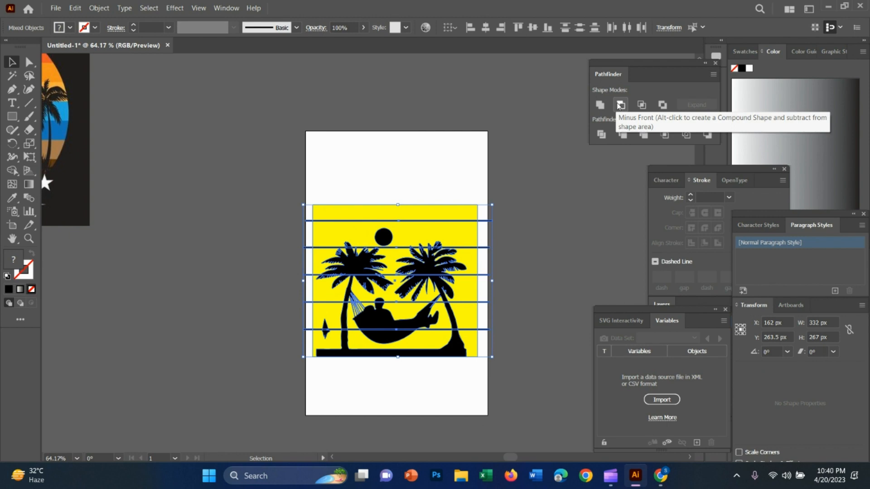
left_click(619, 105)
left_click(509, 290)
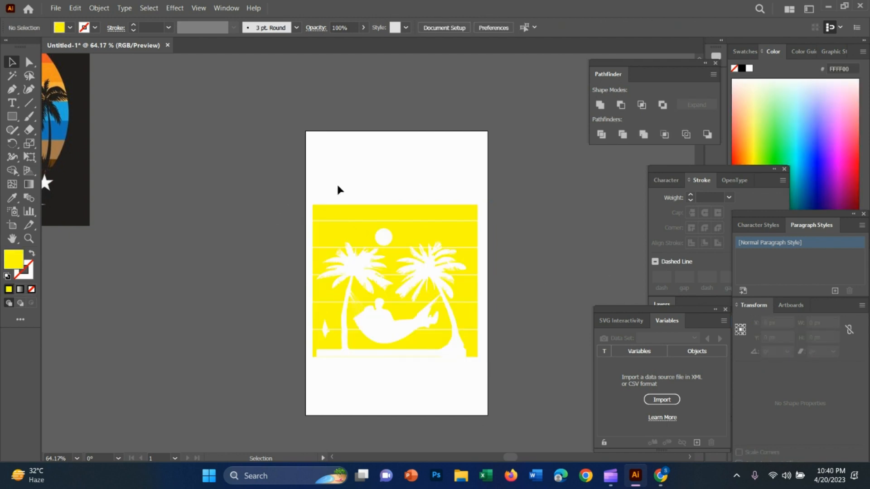
Step: Move the yellow cut-out group off the artboard into the empty space between it and the sunset reference image
left_click_drag(340, 189, 501, 374)
right_click(382, 247)
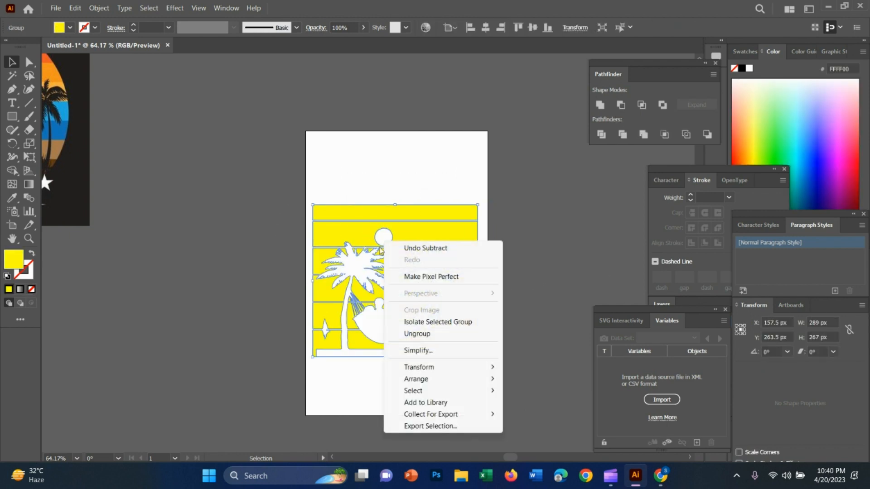
left_click_drag(400, 231, 178, 250)
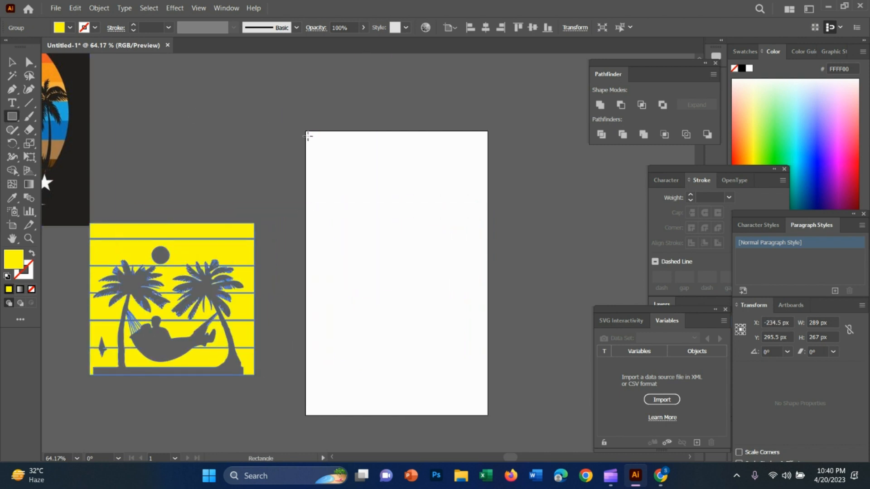
Step: Draw a 320 × 500 px rectangle covering the whole artboard and fill it with black
left_click_drag(305, 131, 488, 415)
left_click(70, 28)
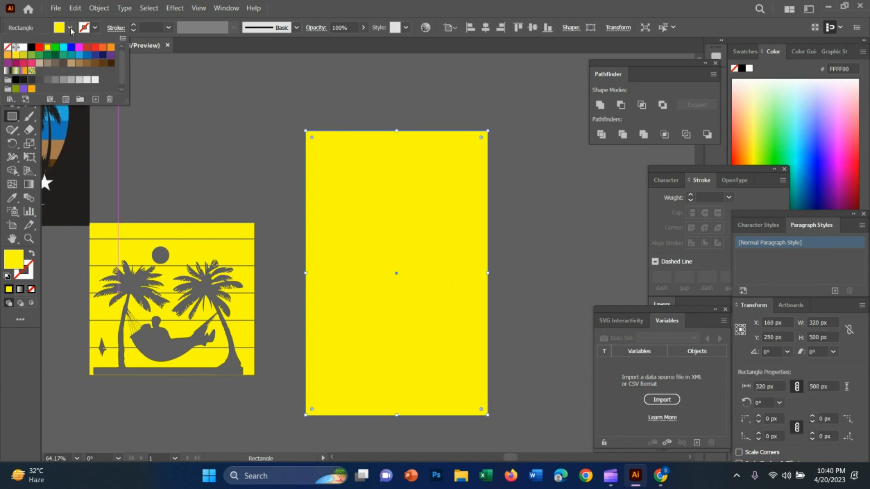
left_click(33, 47)
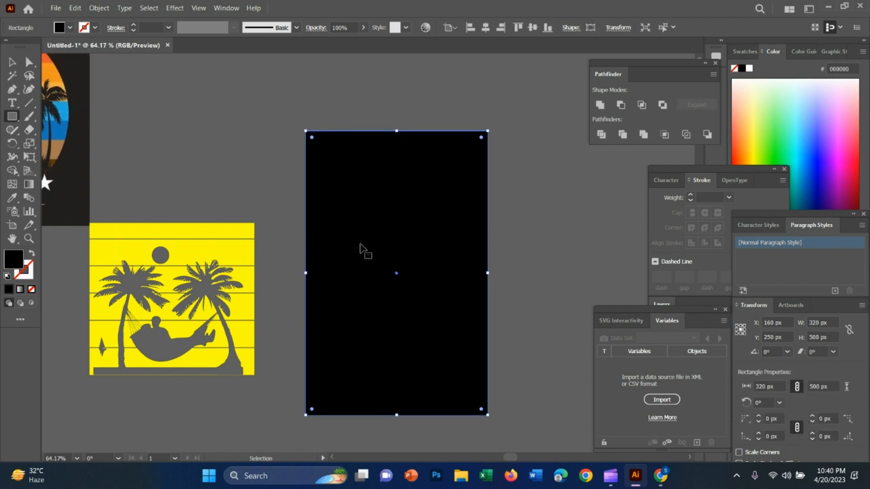
Step: Bring the yellow cut-out group to the front and place it over the middle of the black rectangle
key("ctrl+shift+a")
key("v")
left_click_drag(218, 238, 277, 197)
right_click(259, 200)
mouse_move(315, 336)
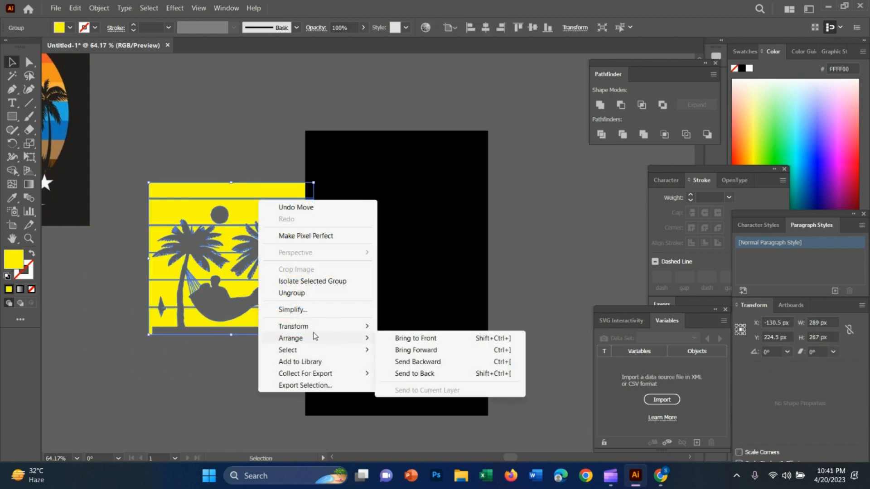
left_click(413, 338)
left_click_drag(238, 272, 198, 173)
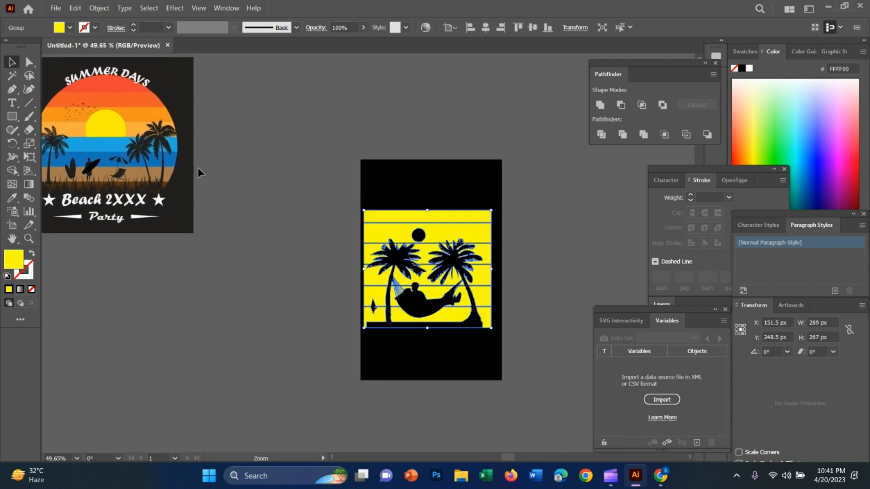
Step: Ungroup the yellow cut-out into separate pieces and clear the selection
right_click(434, 241)
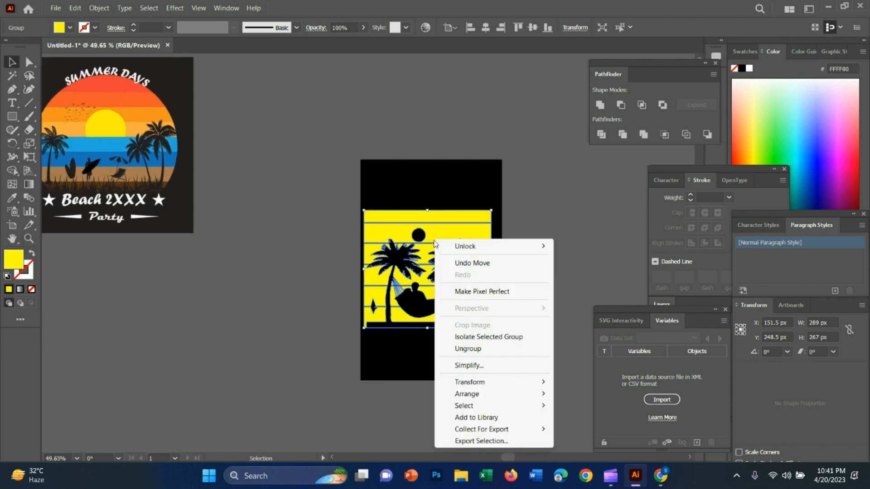
left_click(472, 358)
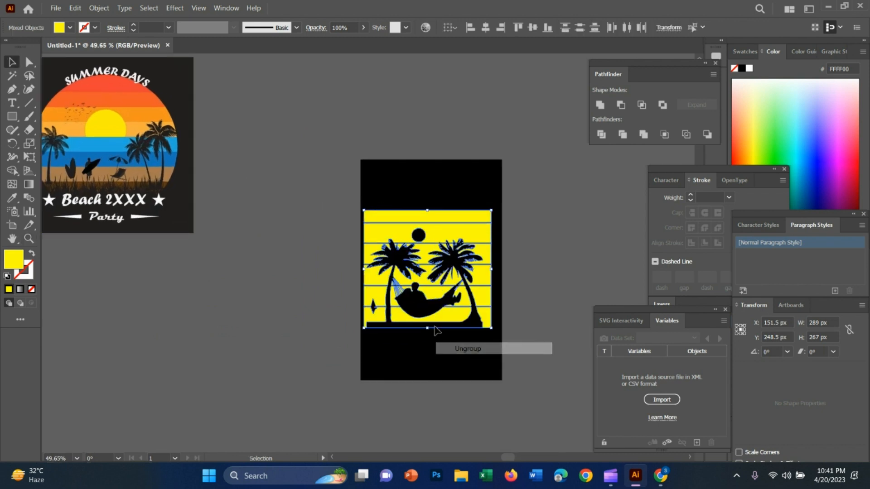
left_click(429, 200)
Step: Recolour the top stripe with the red EF4136 sampled from the sunset in the reference image
left_click(422, 215)
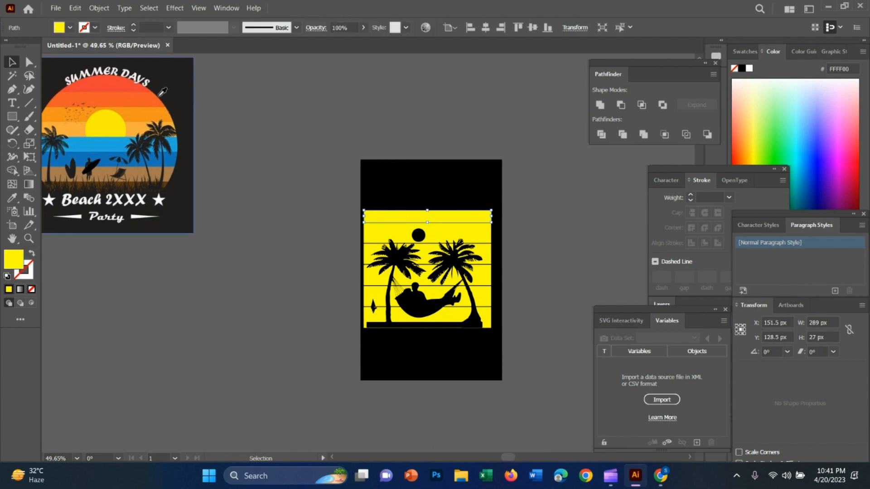
key("i")
left_click(119, 80)
key("v")
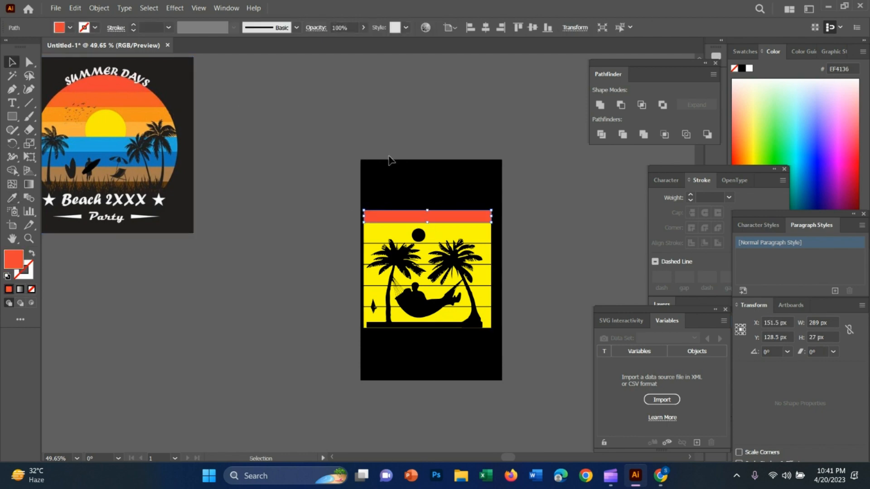
Step: Recolour the second stripe, which contains the sun cut-out, with the orange F15B28 sampled from the reference image
left_click(450, 235)
key("i")
left_click(111, 102)
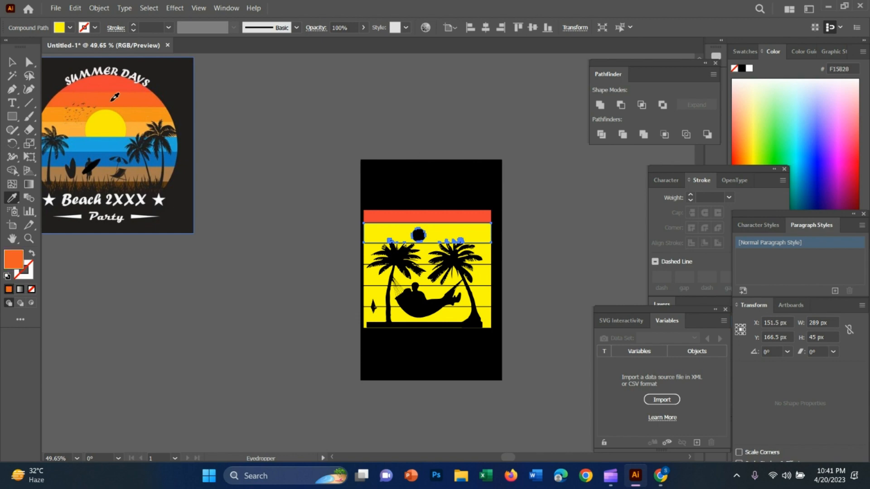
key("z")
left_click_drag(430, 224, 425, 250)
key("v")
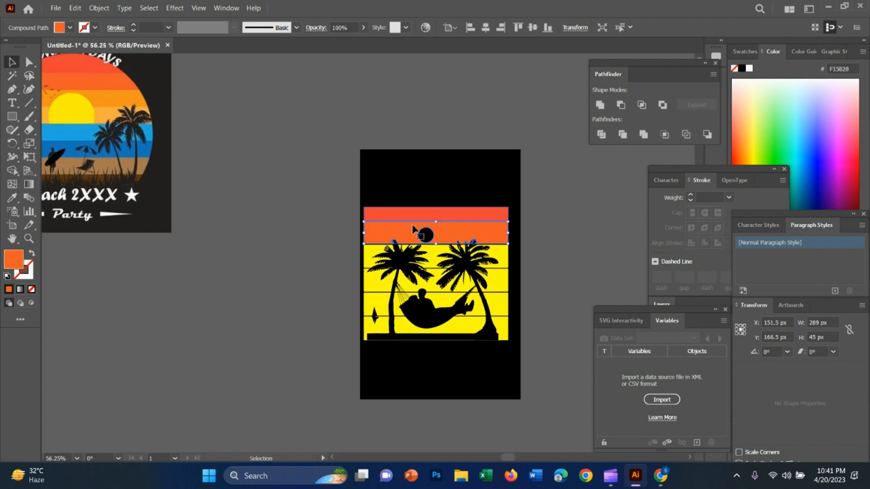
Step: Examine the recoloured stripes, the sun cut-out and the yellow pieces around the palms up close
key("ctrl+shift+a")
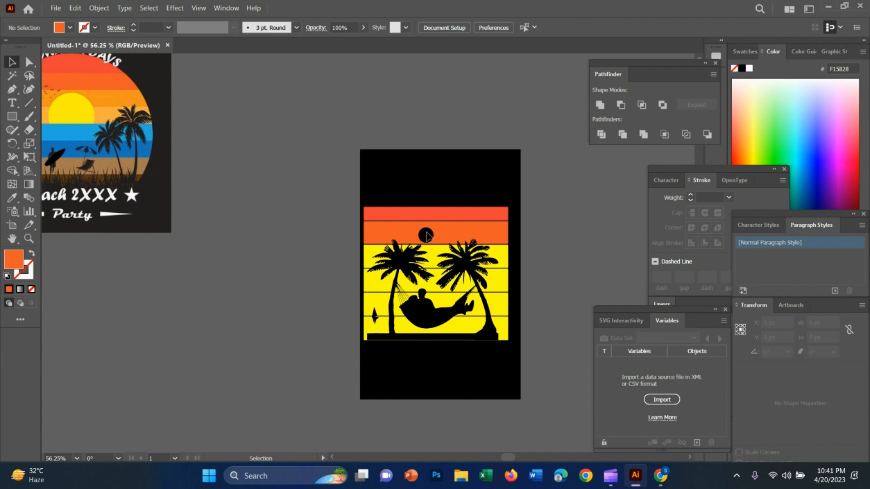
scroll(426, 235, "up", 5)
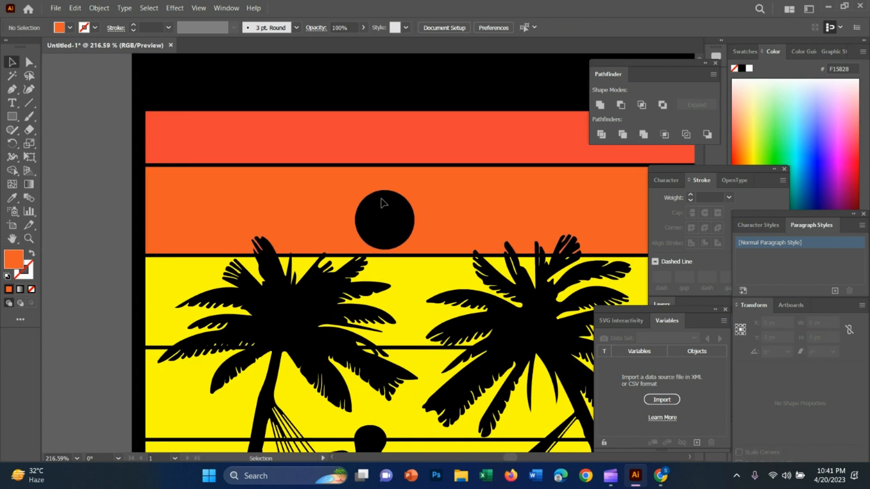
key("z")
scroll(383, 206, "down", 3)
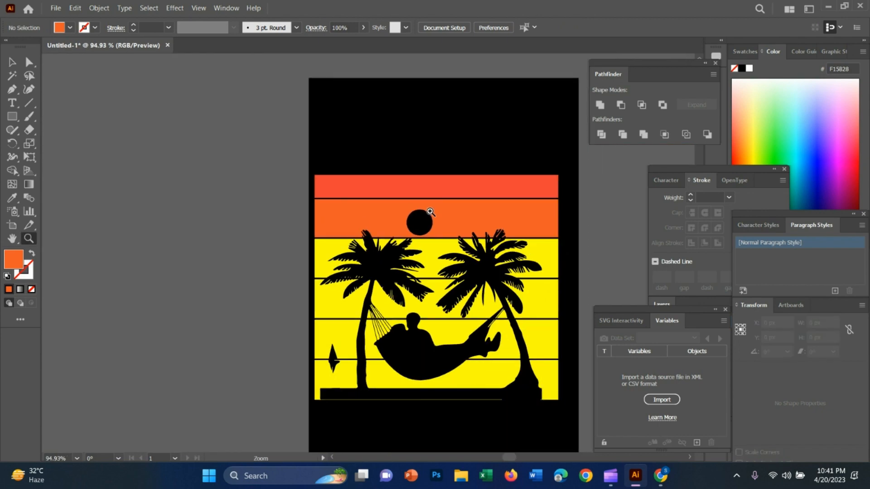
scroll(430, 212, "down", 3)
key("v")
left_click_drag(560, 210, 503, 249)
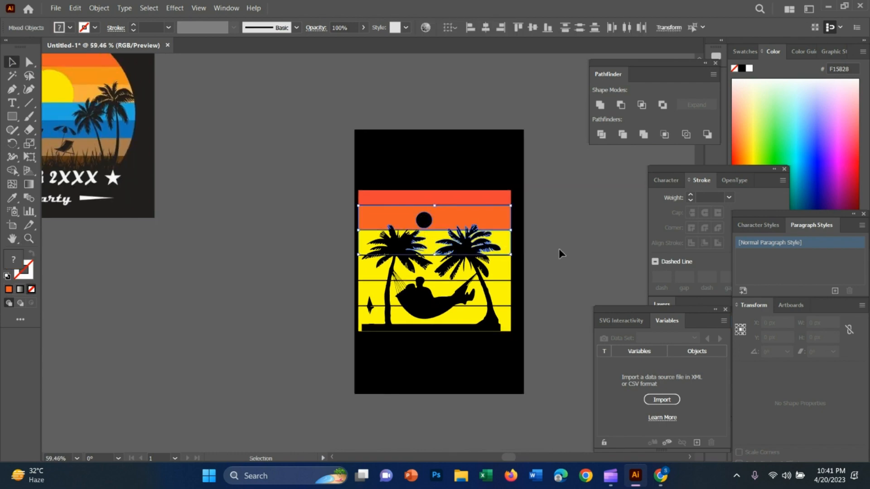
left_click(553, 218)
Step: Recolour the third stripe's middle section between the palms with the light orange FFA335 sampled from the reference image
scroll(544, 226, "down", 2)
scroll(438, 227, "up", 3)
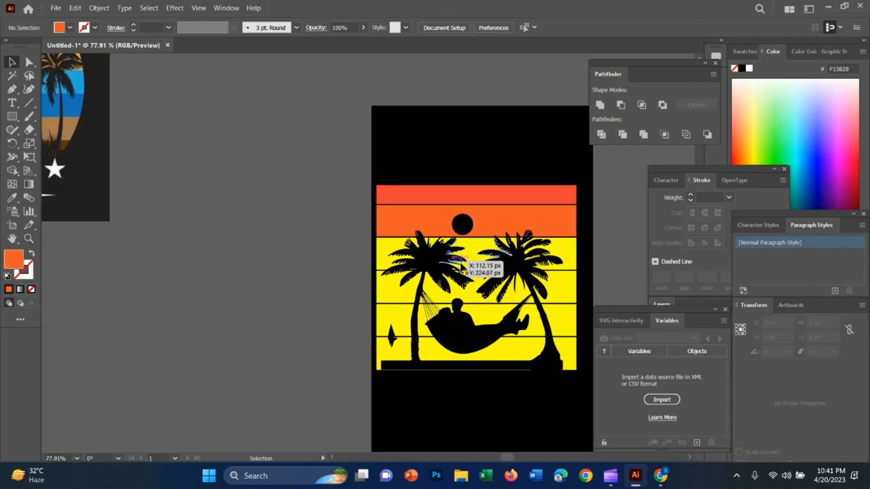
scroll(461, 267, "down", 2)
left_click(474, 258)
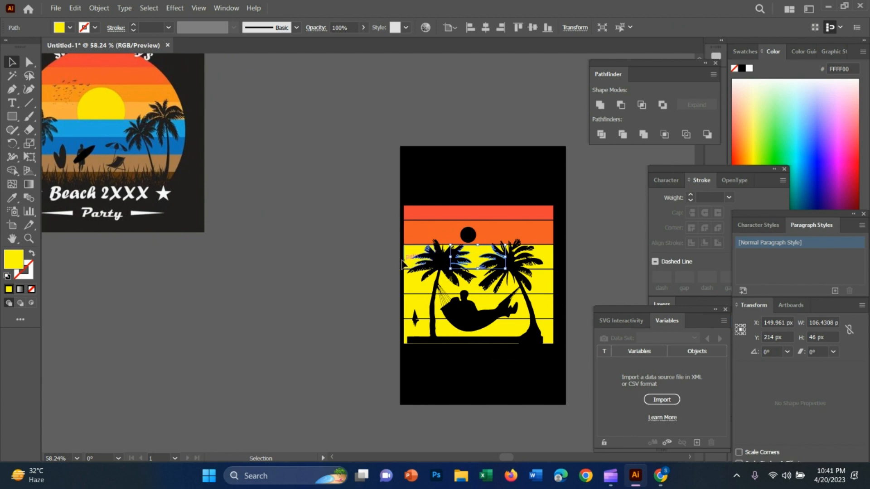
key("i")
left_click(69, 96)
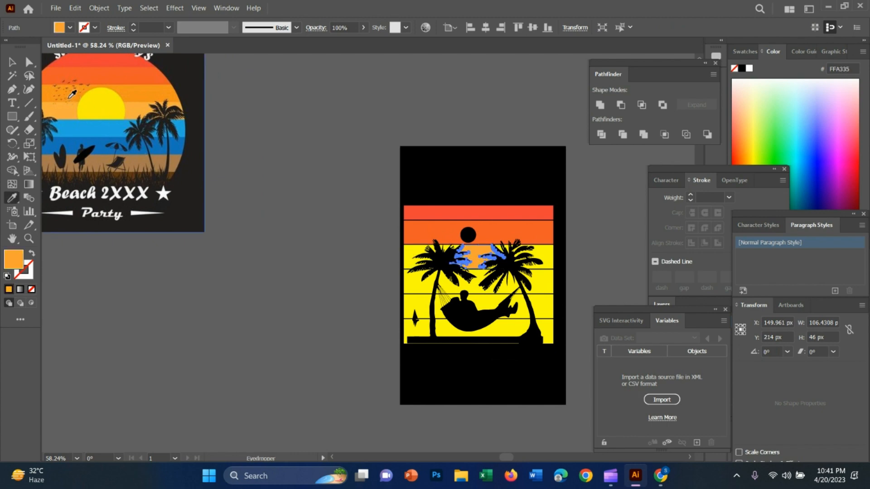
Step: Match the third stripe's left end section to the light orange FFA335 of its middle section
key("v")
left_click(417, 256)
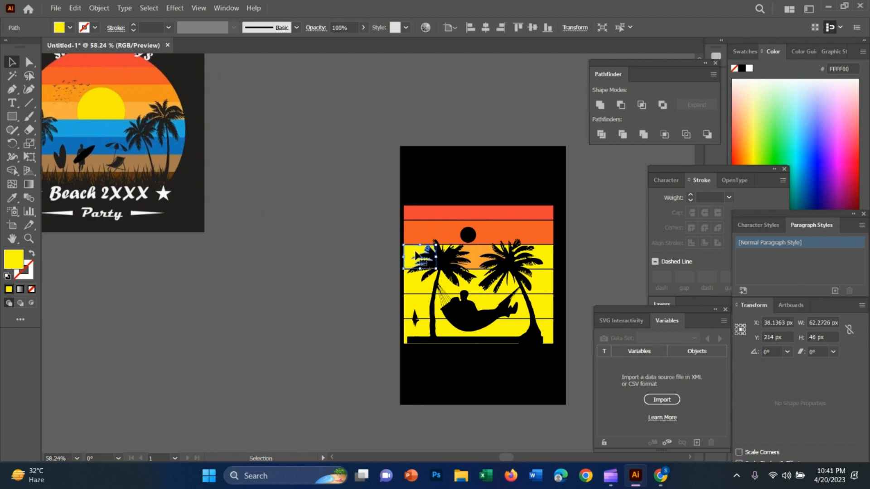
key("i")
left_click(482, 253)
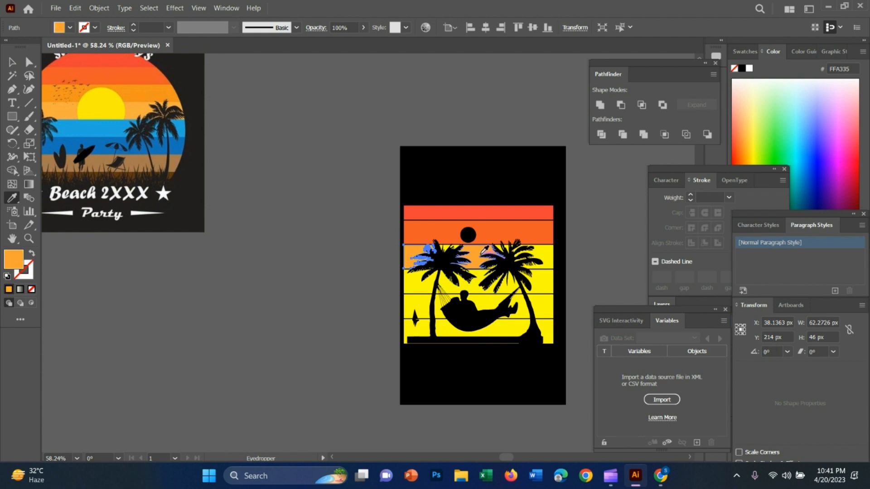
Step: Fill two tiny yellow gaps between the left palm's upper fronds with the stripe's light orange FFA335
key("v")
left_click(440, 247)
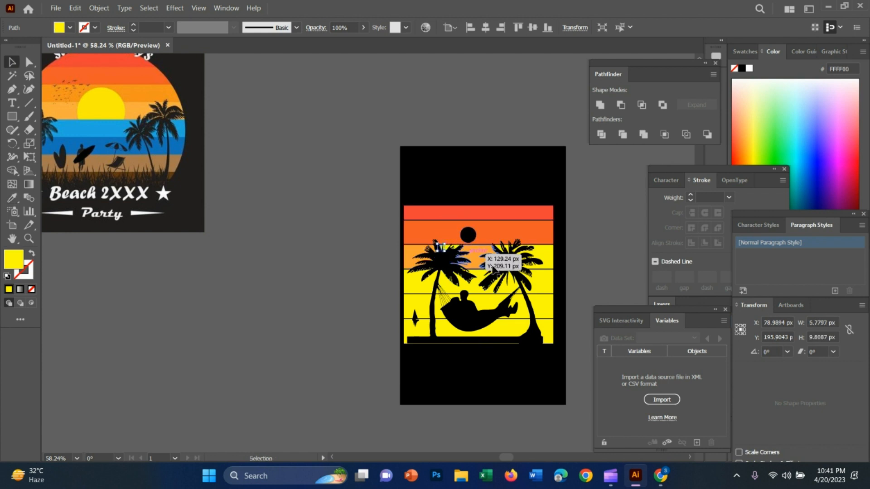
key("i")
left_click(474, 252)
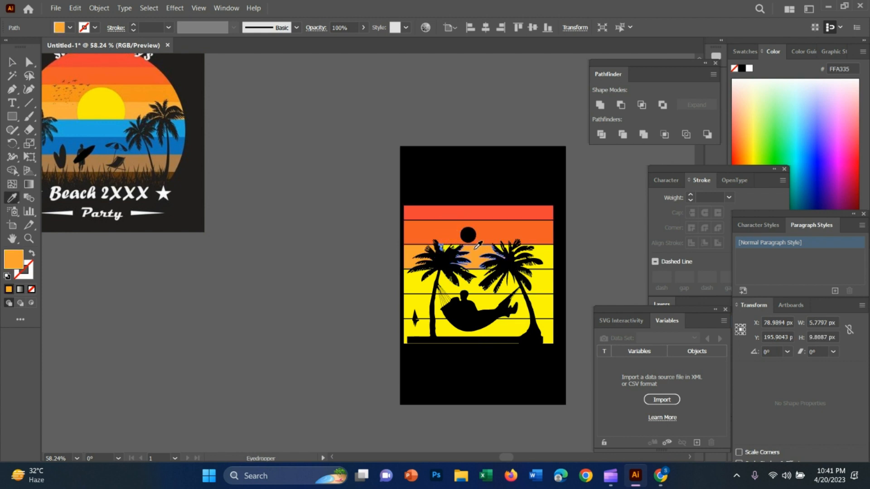
key("v")
key("ctrl+z")
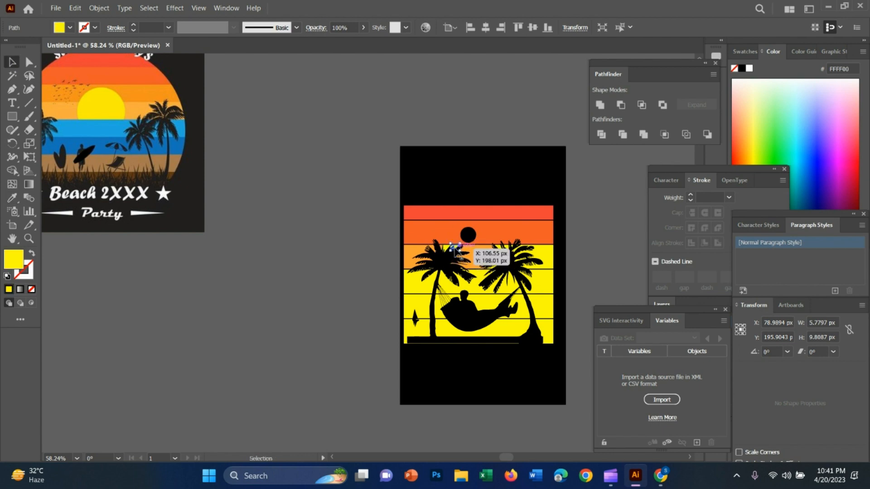
left_click(455, 249)
key("i")
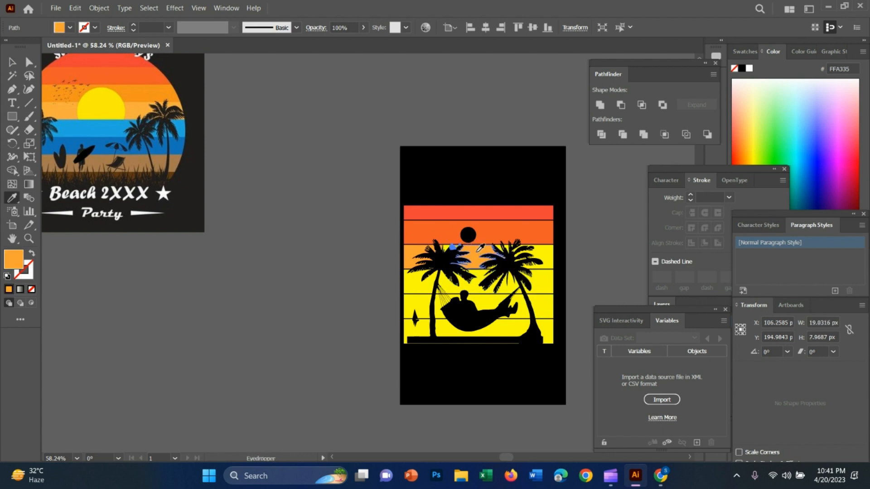
Step: Fill the wedge-shaped yellow gap at the left palm's crown with the light orange FFA335
scroll(471, 254, "up", 5)
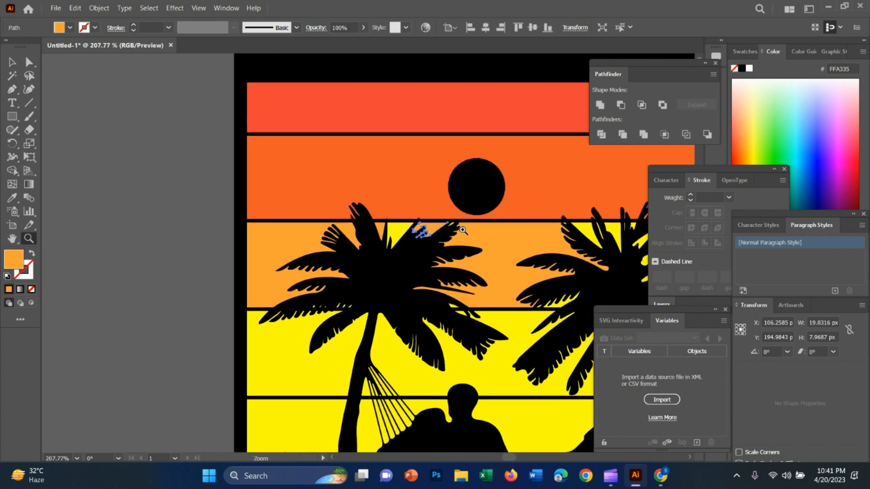
left_click(395, 230)
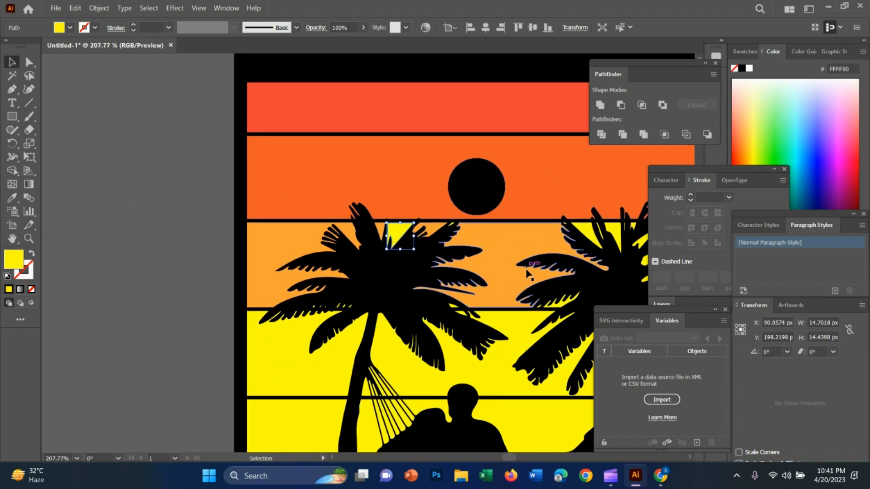
key("i")
left_click(522, 249)
Step: Match the third stripe's right end section, beyond the right palm, to the light orange FFA335
left_click_drag(522, 249, 307, 246)
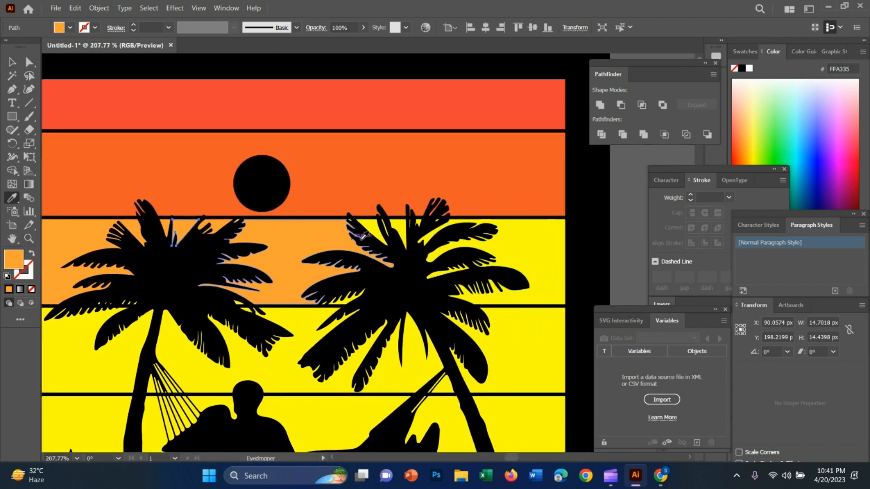
key("v")
left_click(487, 256)
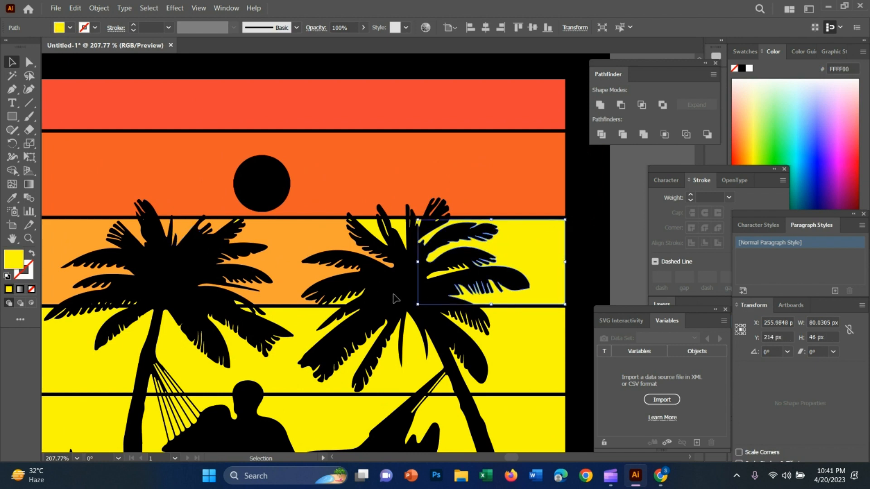
key("i")
left_click(312, 240)
key("v")
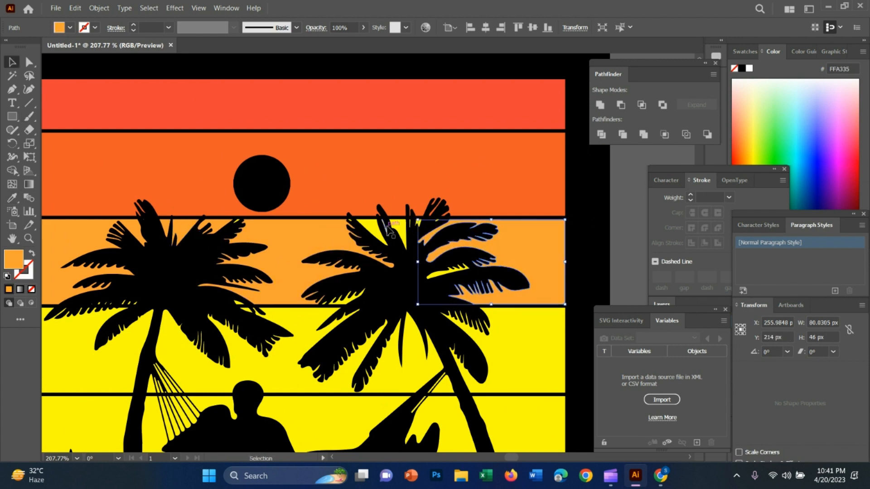
Step: Fill the two larger yellow gaps between the right palm's upper-left fronds with the light orange FFA335
left_click(392, 229)
key("i")
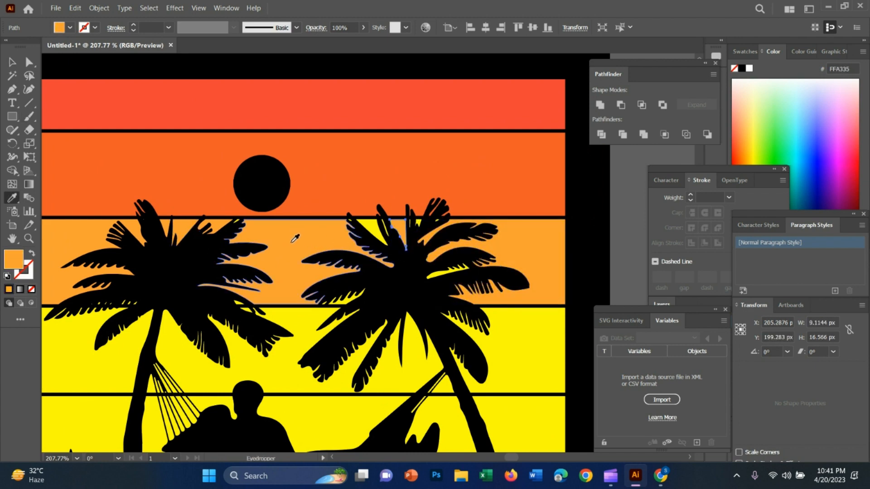
left_click(365, 226, "ctrl")
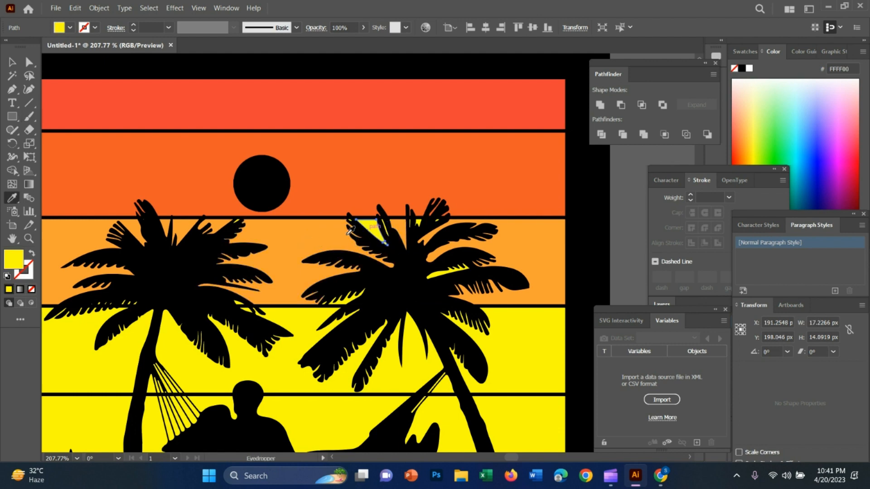
left_click(302, 235)
key("v")
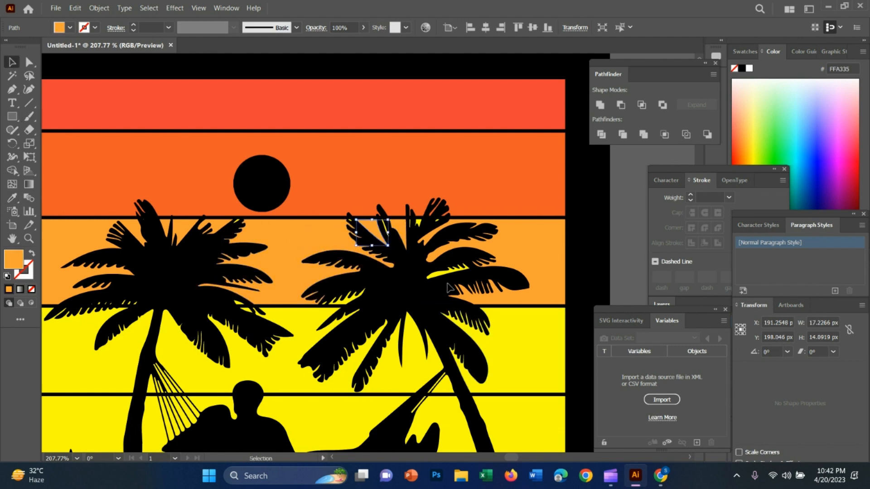
Step: Fill the long narrow yellow gap between the right palm's right-hand fronds with the light orange FFA335
scroll(442, 282, "up", 2)
left_click(434, 267)
key("i")
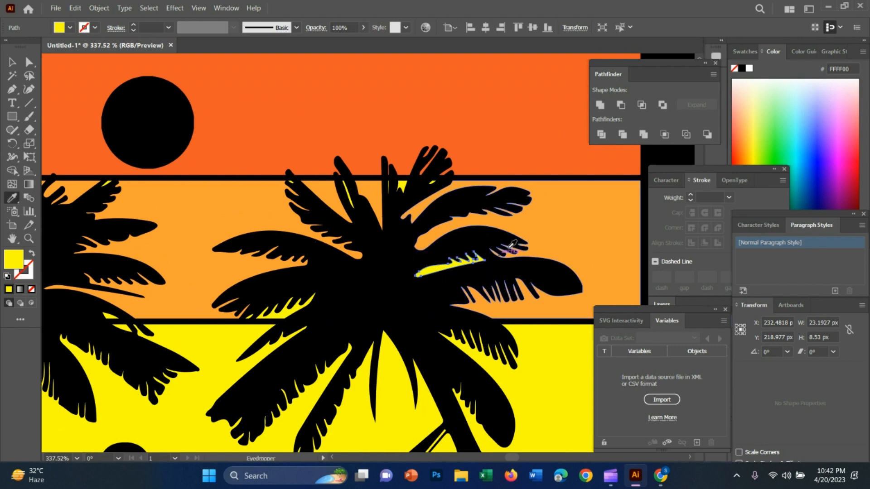
left_click(503, 245)
key("v")
Step: Fill the two small yellow gaps at the top of the right palm's crown with the light orange FFA335
left_click(400, 186)
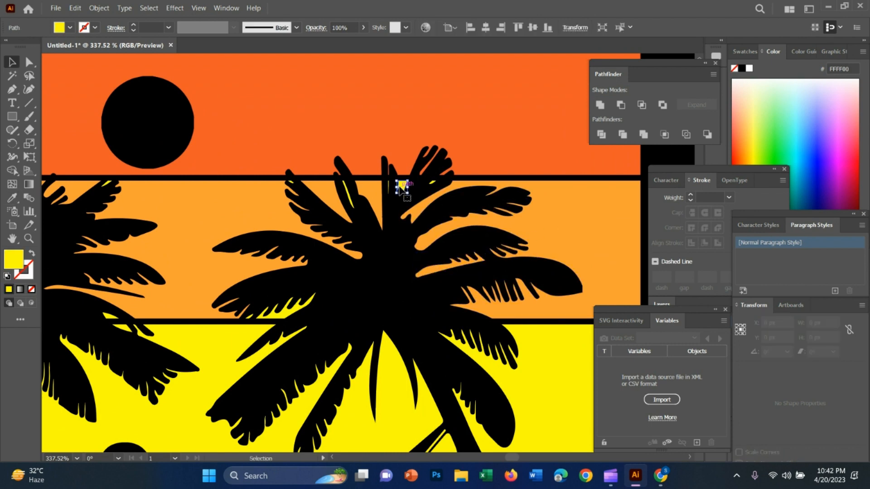
key("i")
left_click(569, 195)
key("v")
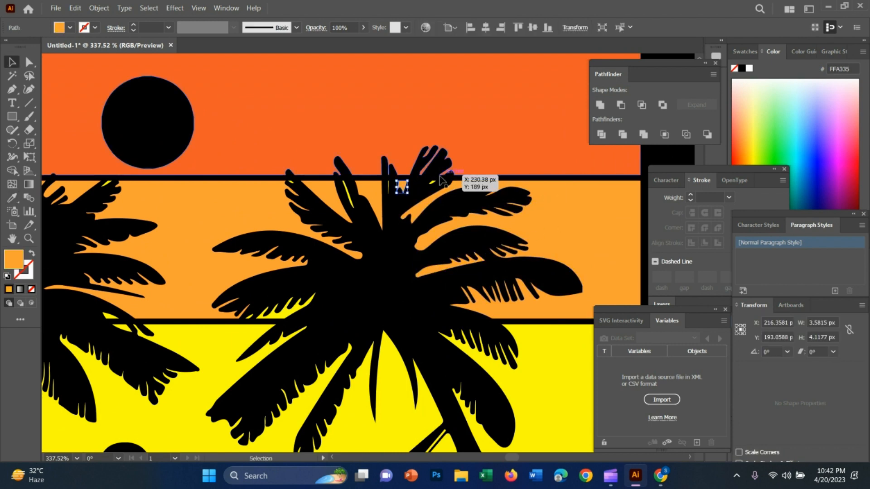
left_click(432, 183)
key("i")
left_click(602, 218)
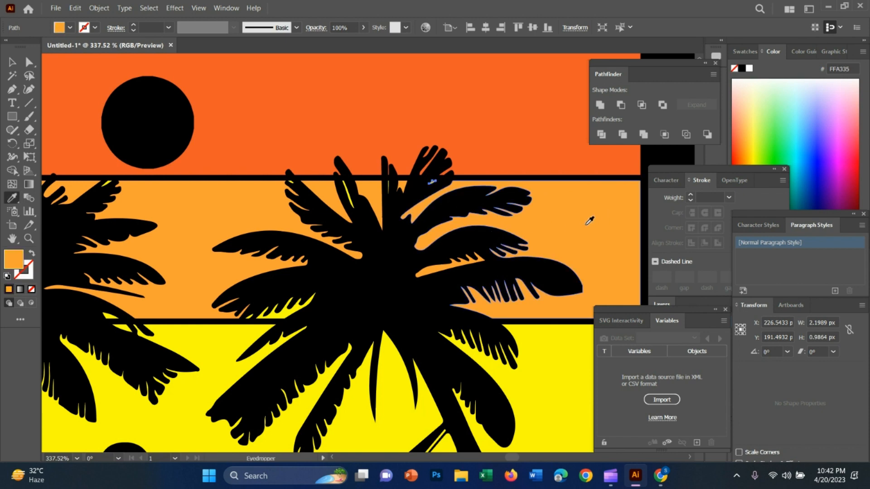
key("v")
key("z")
key("ctrl+0")
left_click(304, 218, "alt")
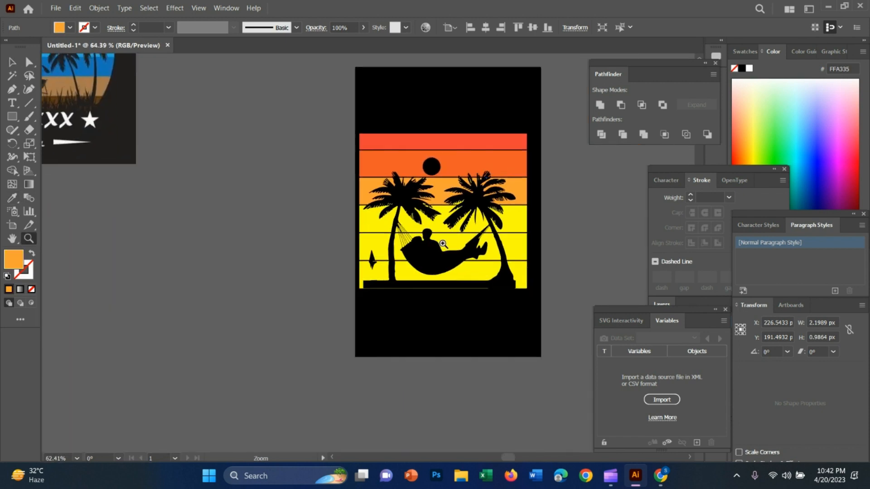
key("v")
left_click_drag(421, 177, 525, 200)
key("ctrl+z")
left_click(524, 200)
Step: Fill the fourth stripe's left end section, beyond the left palm, with the light blue 23AAE2 sampled from the reference beach design
key("z")
left_click_drag(418, 234, 358, 254)
left_click(357, 205, "ctrl")
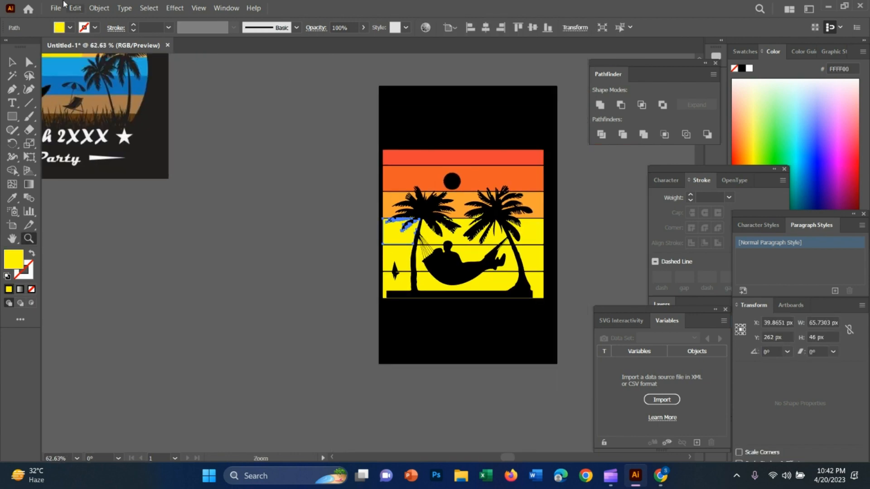
left_click(71, 28)
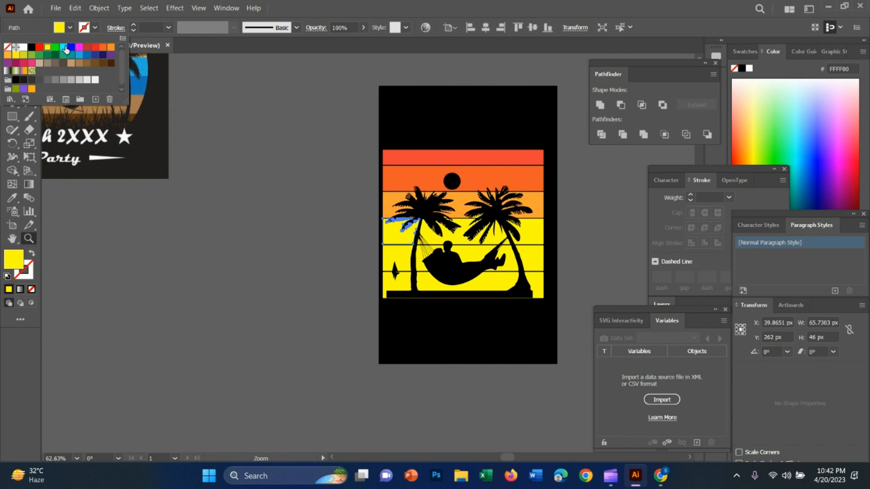
left_click(250, 132)
left_click_drag(238, 148, 260, 182)
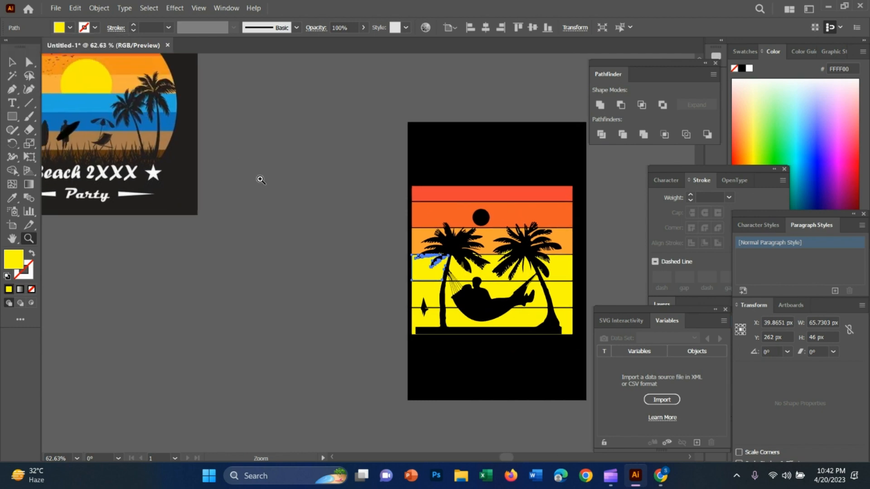
key("i")
left_click(82, 105)
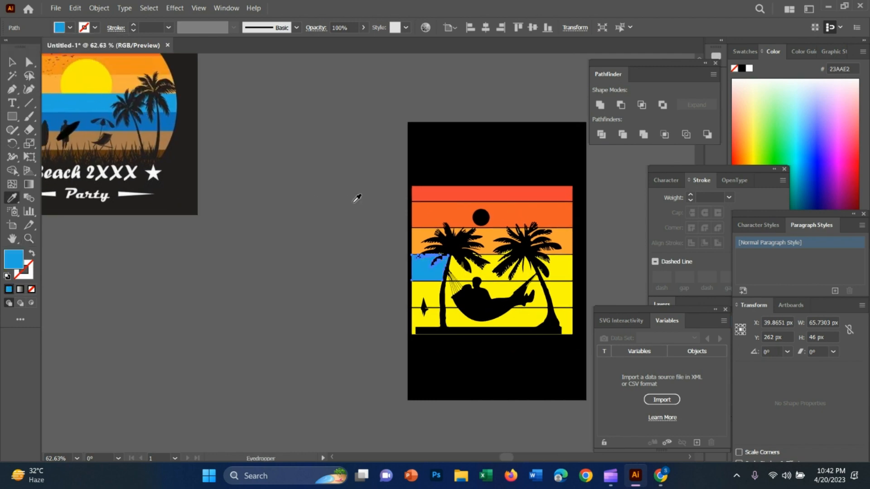
Step: Match the fourth stripe's middle section, between the two palms, to the light blue 23AAE2
key("v")
scroll(483, 279, "up", 6)
left_click(468, 261)
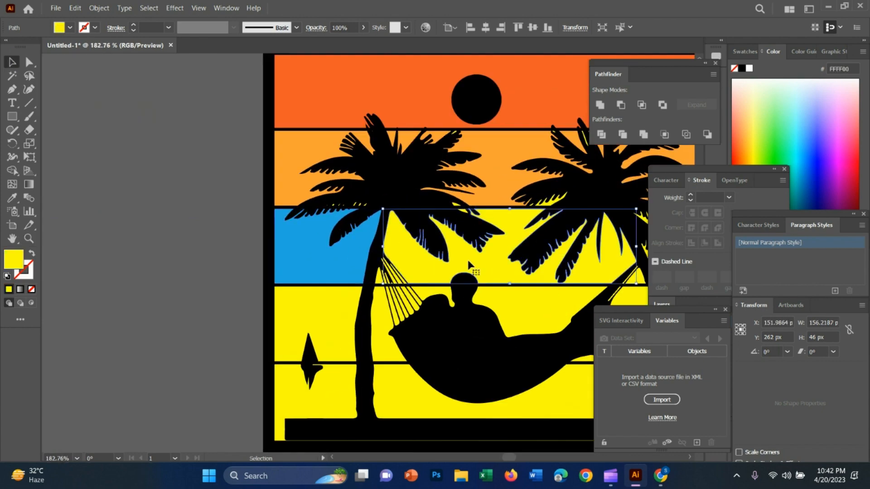
key("i")
left_click(328, 254)
scroll(328, 253, "right", 7)
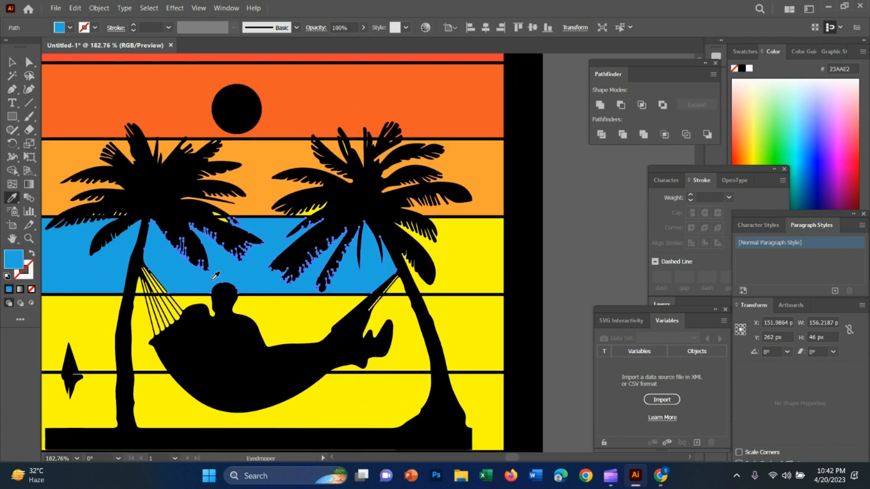
Step: Fill the gap beside the left palm's trunk and one narrow gap between the hammock's left ropes with the light blue 23AAE2
key("v")
left_click(142, 284)
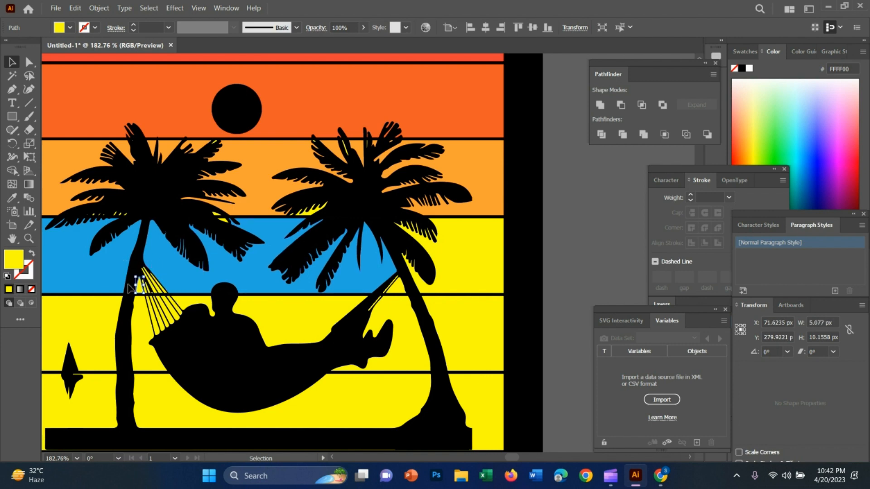
left_click_drag(141, 284, 159, 290)
key("ctrl+z")
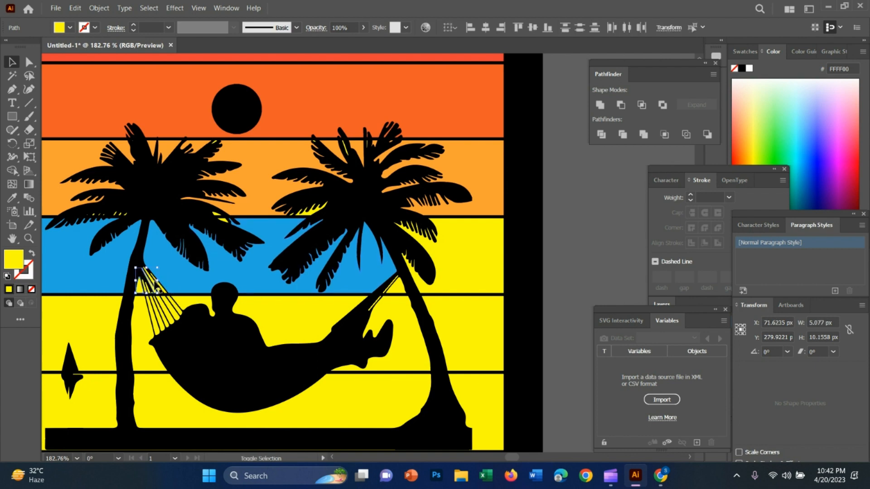
key("i")
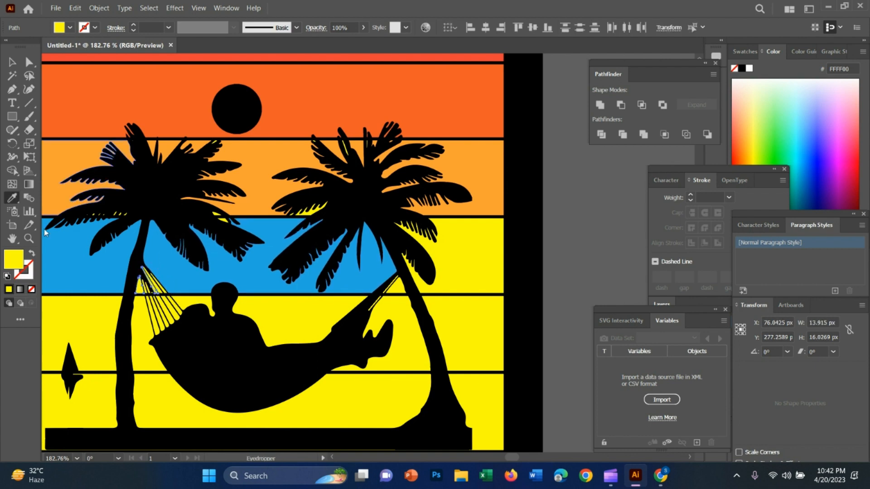
left_click(53, 225)
Step: Match the larger remaining yellow gaps between the left hammock ropes, within the fourth stripe, to the light blue 23AAE2
key("z")
left_click(148, 303)
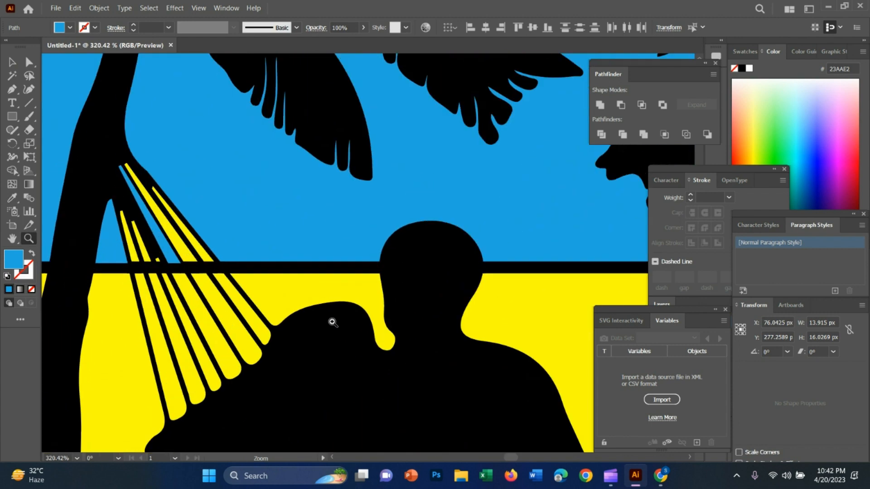
key("v")
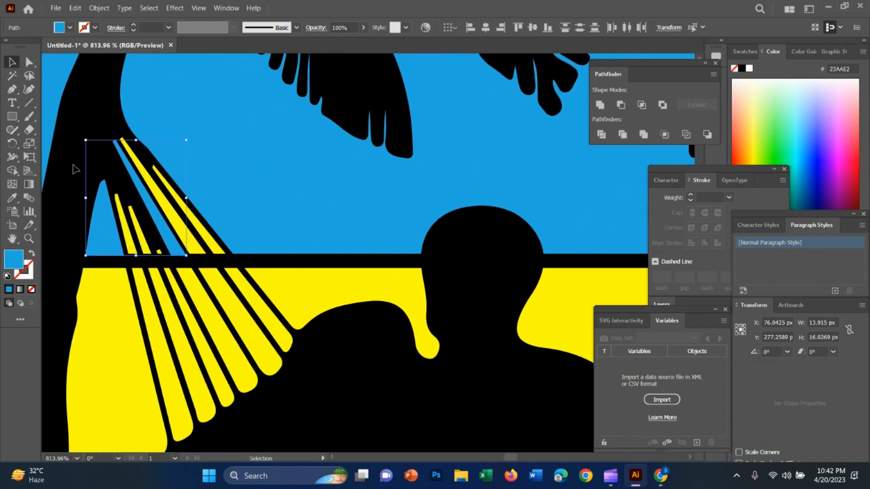
left_click(135, 223)
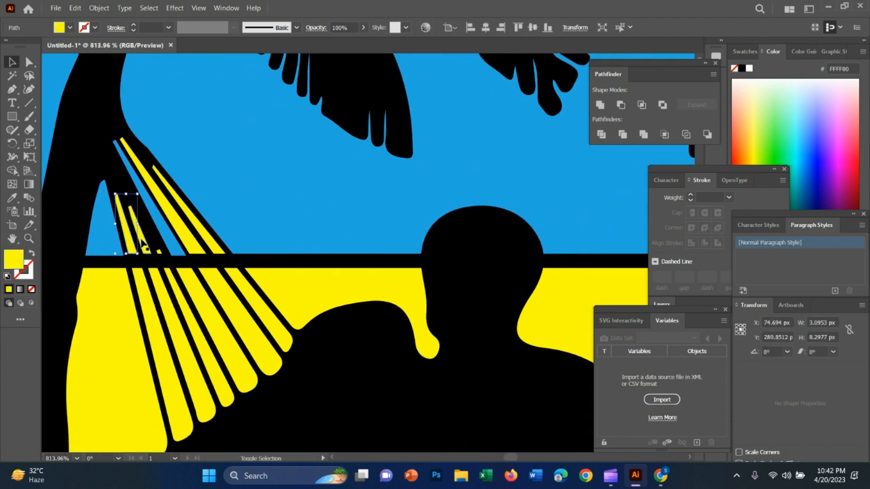
left_click(208, 245, "shift")
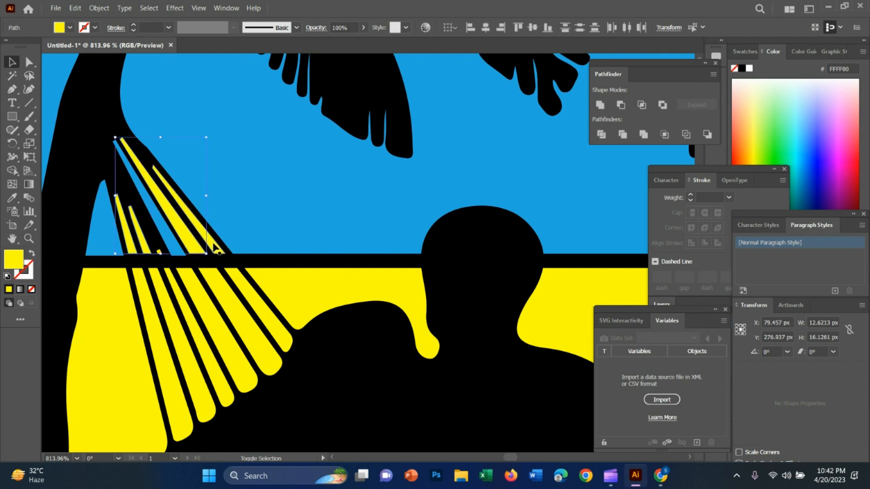
left_click(216, 249, "shift")
key("i")
left_click(307, 163)
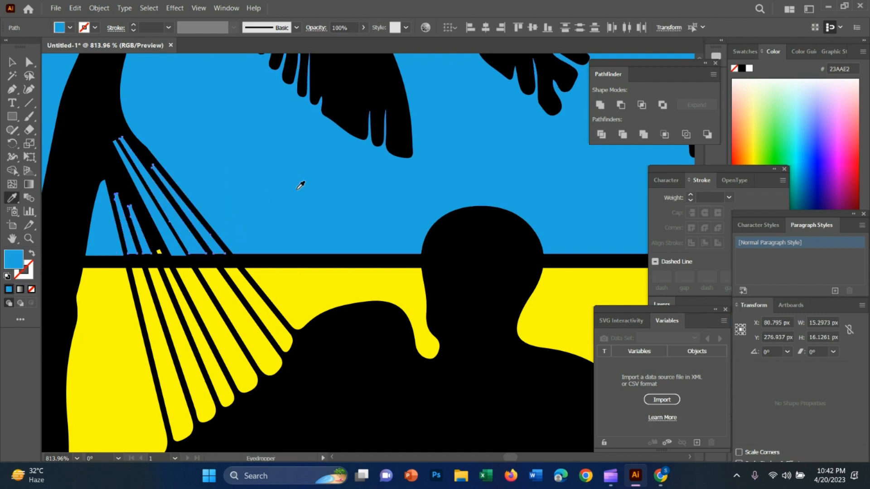
Step: Match the fourth stripe's right end section, beyond the right palm, to the light blue 23AAE2
scroll(301, 182, "up", 2)
scroll(301, 182, "right", 4)
key("z")
scroll(305, 231, "down", 6)
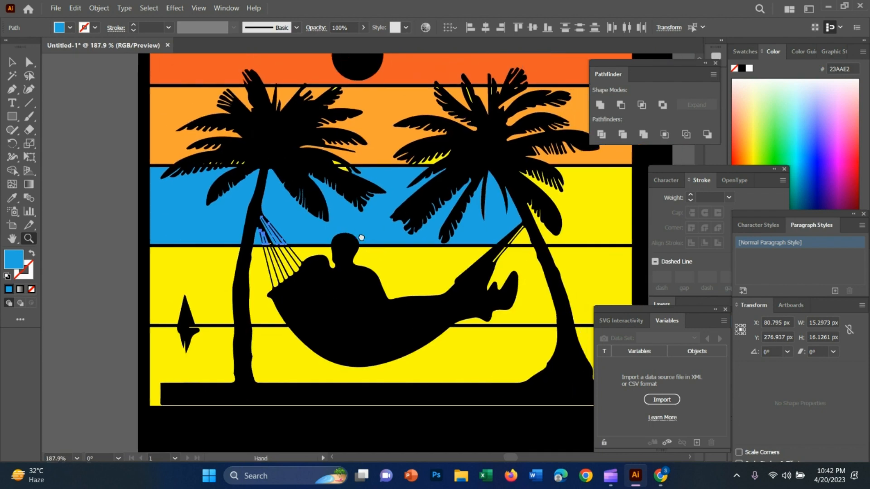
key("v")
left_click(458, 278)
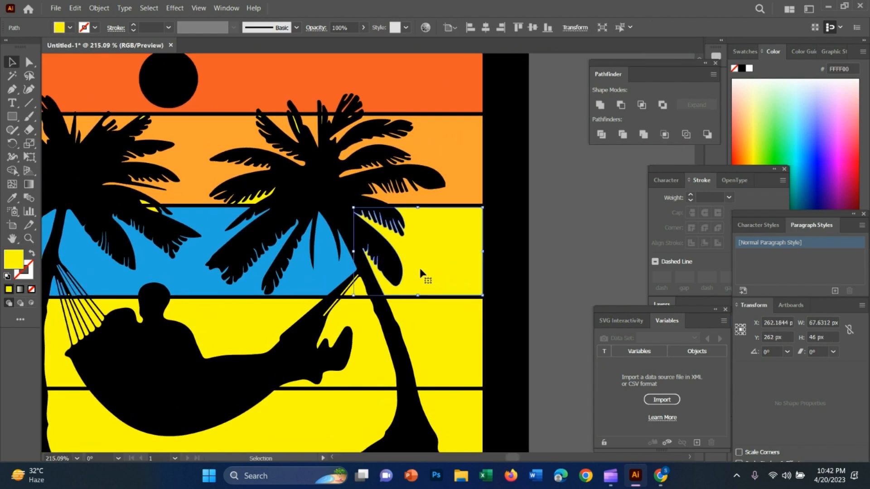
key("i")
left_click(199, 242)
Step: Fill the fifth stripe's right end section, beyond the right palm, with the light blue 23AAE2 from the stripe above
key("z")
scroll(376, 301, "down", 6)
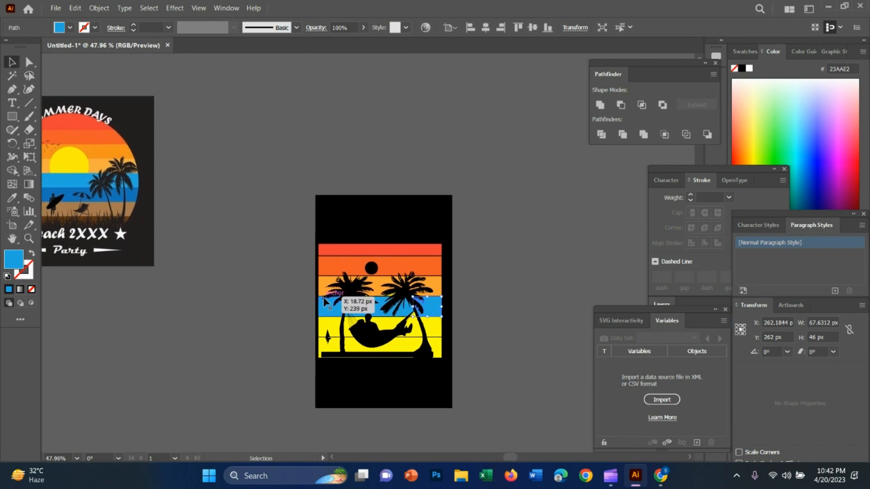
scroll(353, 313, "right", 3)
key("v")
left_click(422, 305)
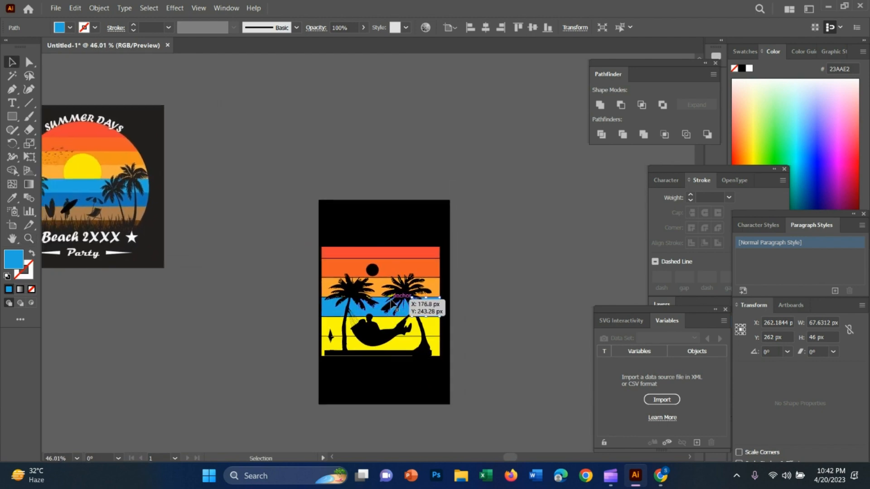
left_click(439, 330)
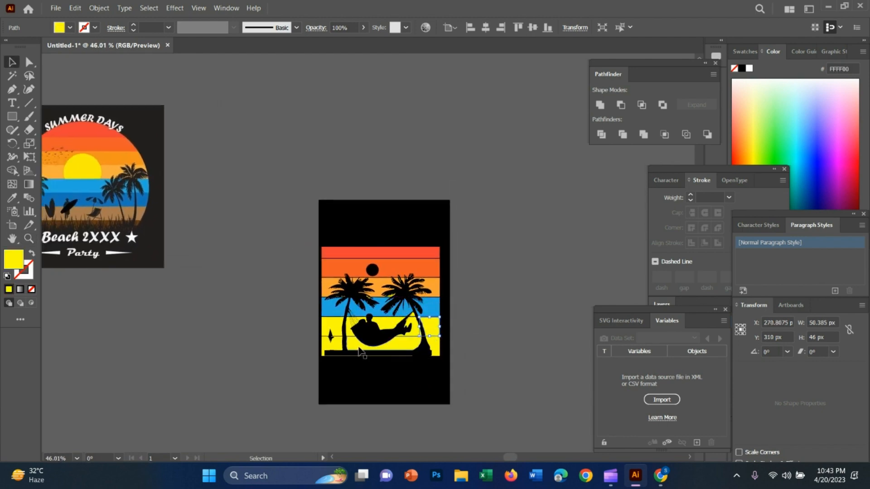
key("i")
left_click(431, 305)
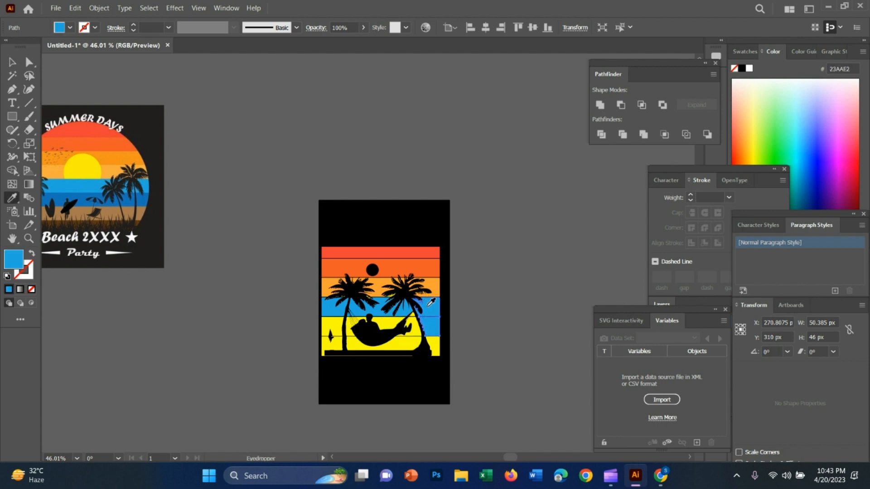
Step: Fill the bottom stripe's outer sections, beyond the two palms, with the sand brown A47D54 sampled from the reference beach design
key("v")
left_click(337, 348)
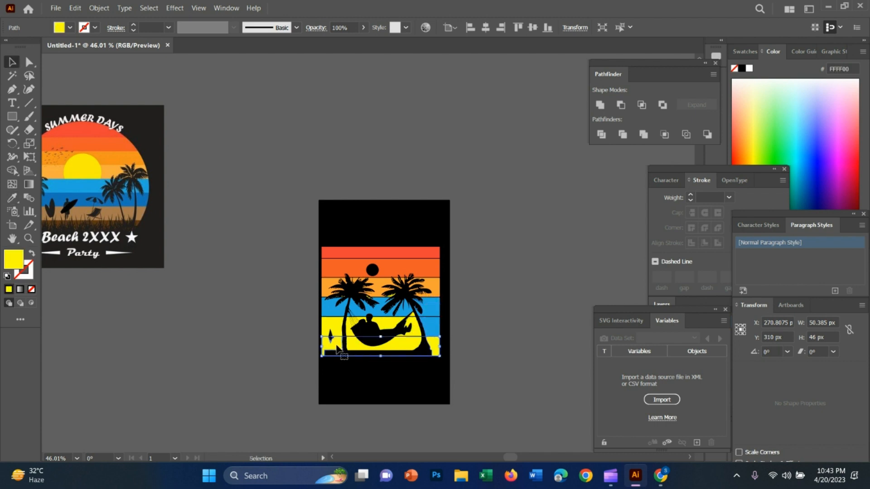
key("i")
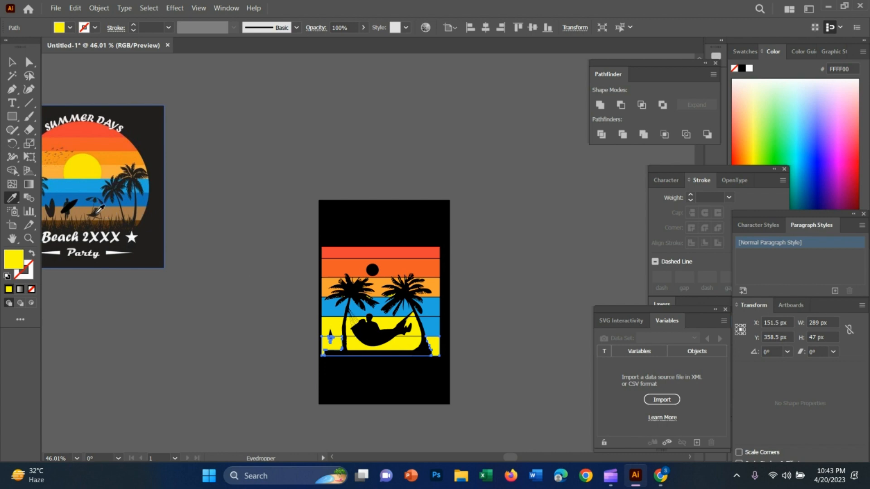
left_click(114, 212)
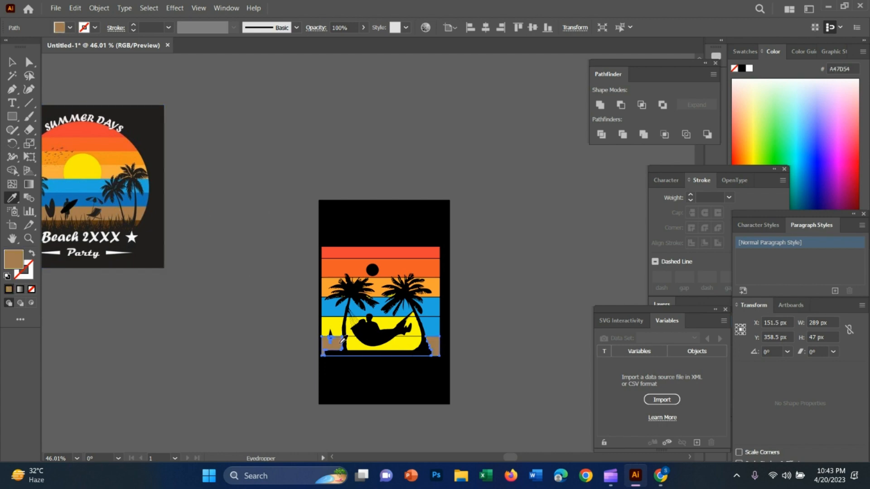
Step: Match the bottom stripe's middle section, beneath the hammock, to the sand brown A47D54 and deselect it
key("v")
scroll(466, 374, "up", 5)
left_click(452, 322)
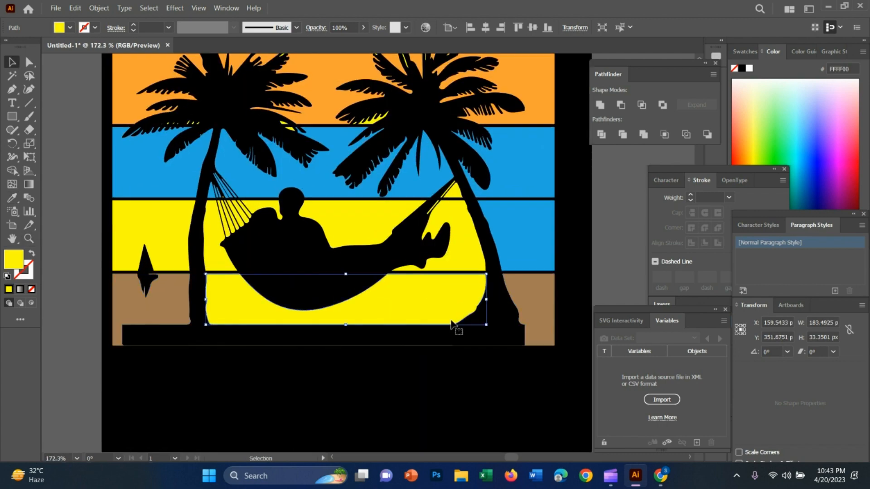
key("i")
left_click(534, 313)
key("z")
left_click_drag(534, 340, 377, 308)
key("v")
left_click(544, 265)
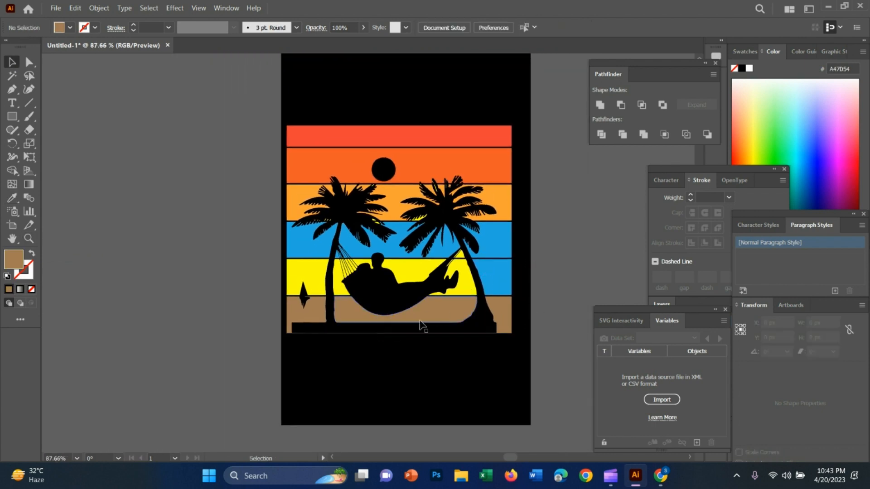
Step: Match the fifth stripe's section above the reclining figure's legs to the light blue 23AAE2
key("z")
left_click_drag(384, 347, 405, 341)
scroll(429, 313, "up", 2)
key("v")
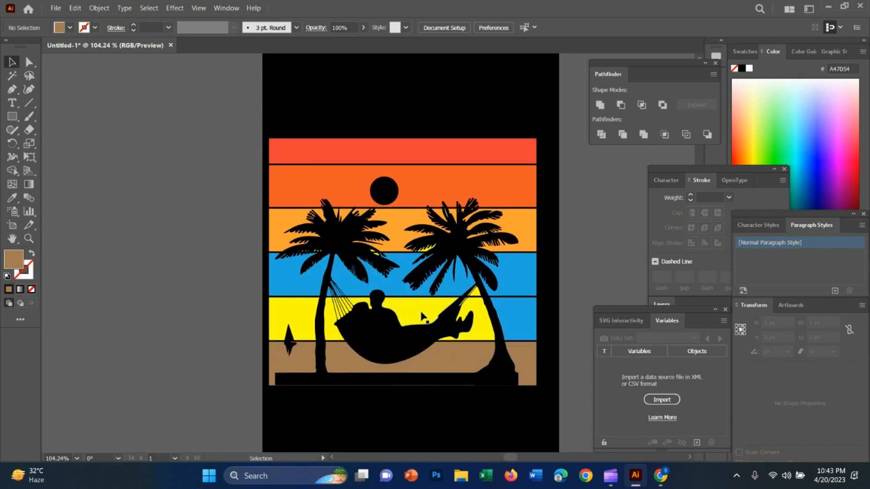
left_click(444, 312)
key("i")
left_click(519, 316)
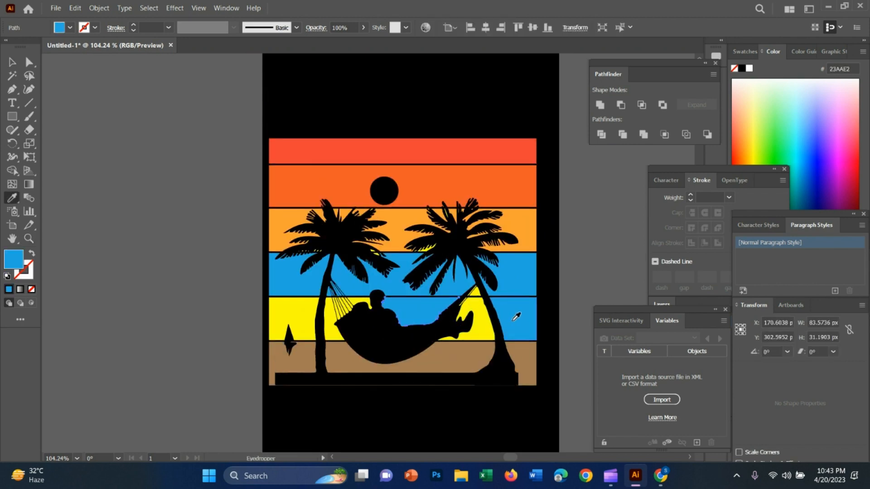
Step: Match the fifth stripe's left end section, above the small boat, to the light blue 23AAE2
key("v")
left_click(302, 306)
key("i")
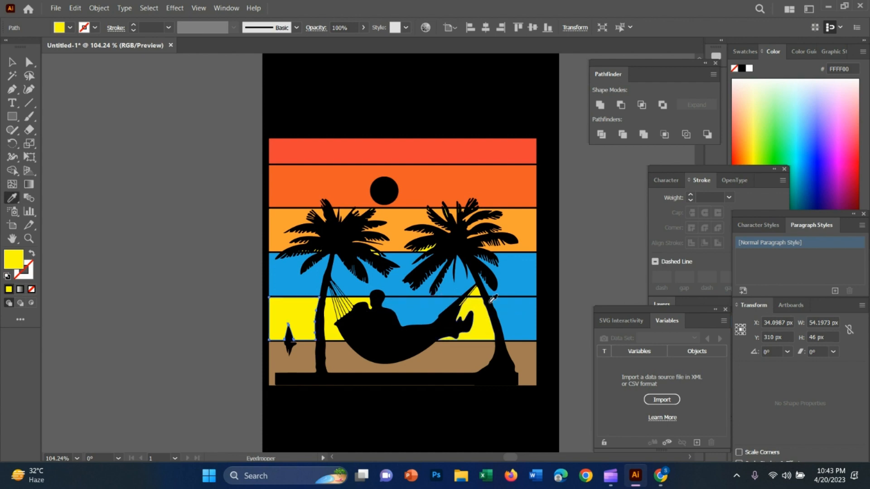
left_click(511, 311)
Step: Match the fifth stripe's sections beside the left palm's trunk and around the figure's feet to the light blue 23AAE2
key("v")
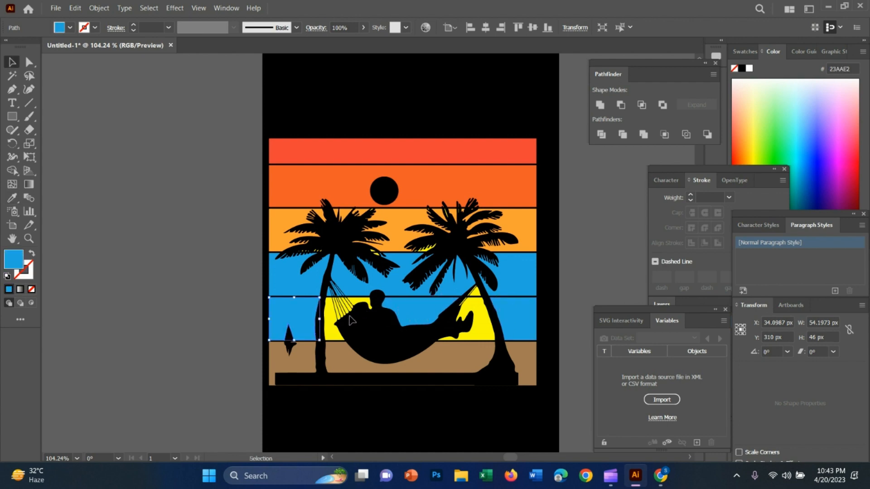
left_click(336, 335)
key("i")
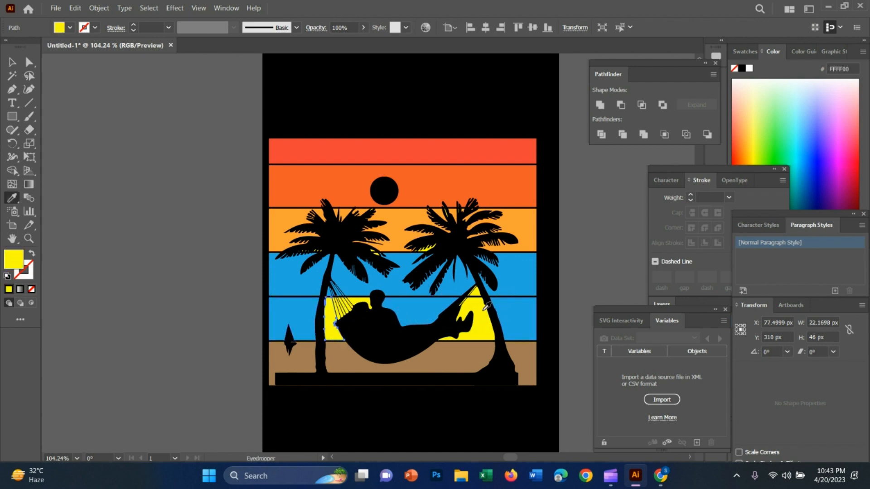
left_click(508, 311)
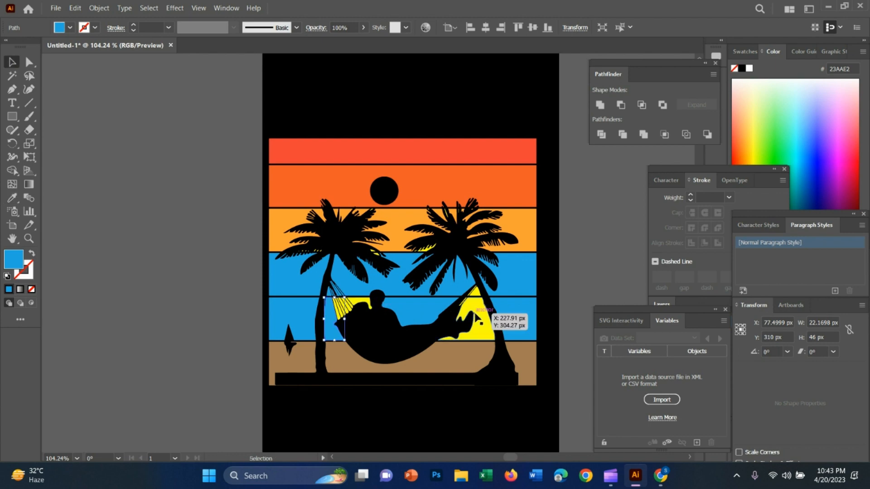
left_click(480, 322, "ctrl")
left_click(529, 318)
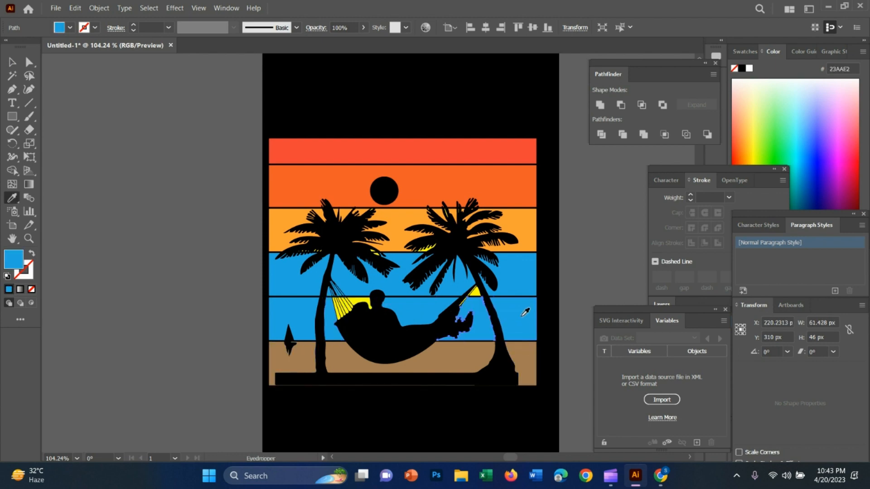
Step: Match the yellow gaps beside the hammock's rope at the right palm to the light blue 23AAE2
key("z")
left_click_drag(473, 310, 634, 349)
key("v")
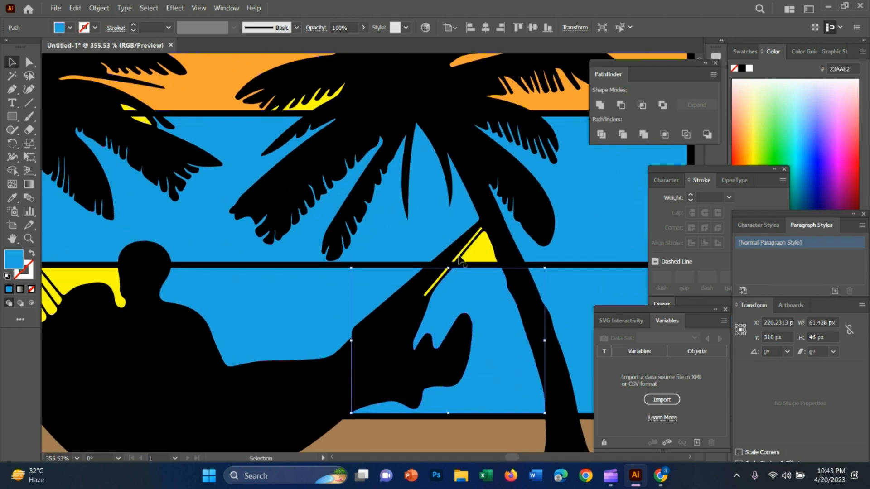
left_click(473, 248)
left_click(398, 329)
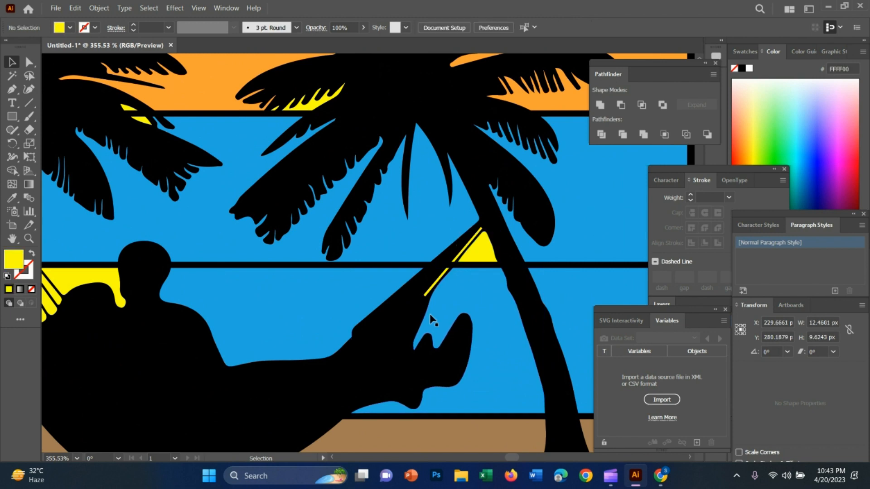
left_click(478, 253)
left_click(430, 288, "shift")
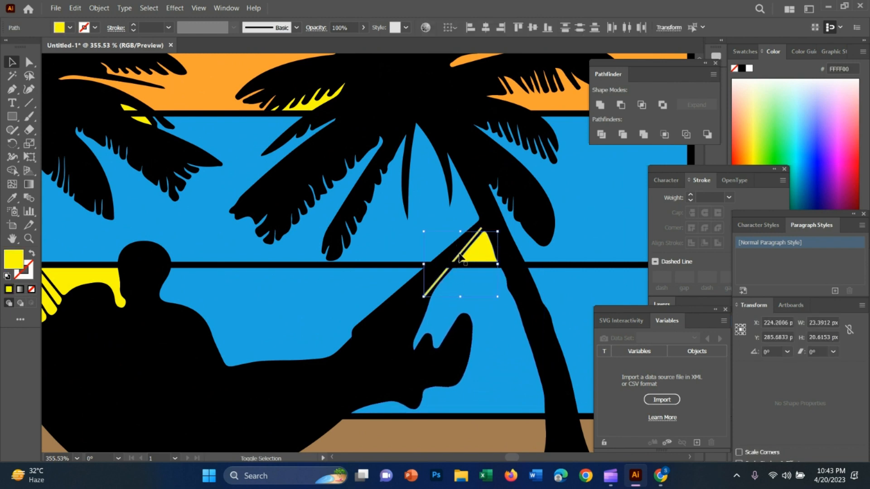
key("i")
left_click(392, 231)
Step: Match the second yellow gap between the hammock ropes at the left palm to the light blue 23AAE2 and deselect it
key("z")
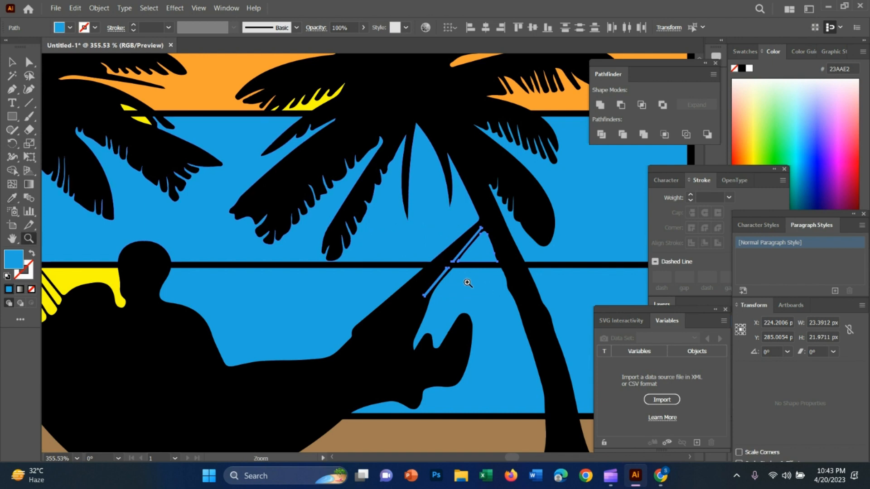
left_click_drag(468, 284, 399, 322)
key("v")
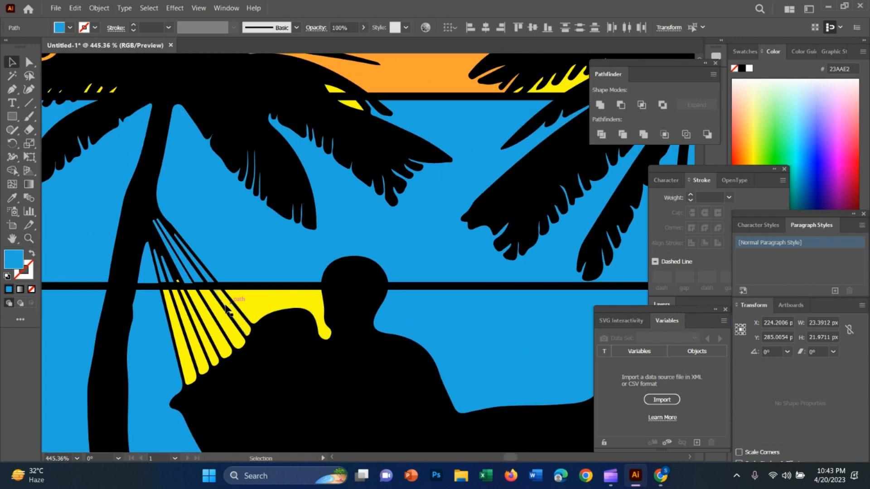
left_click(187, 329)
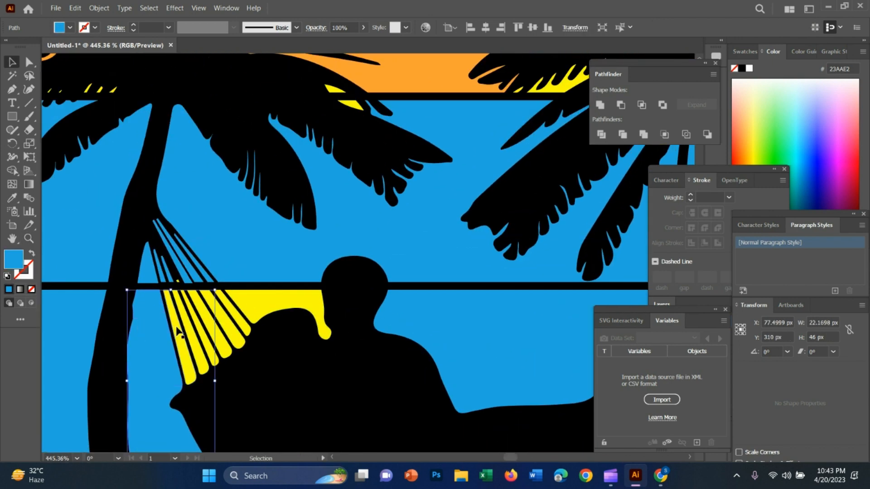
left_click(198, 327)
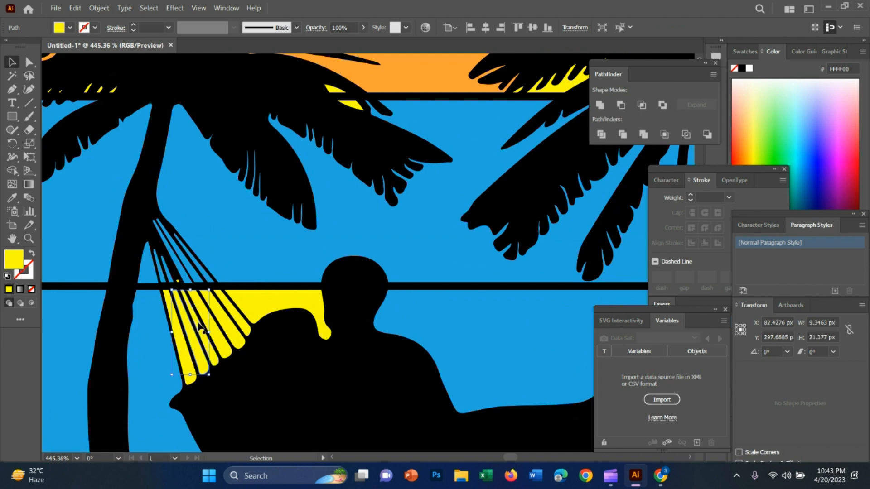
key("i")
left_click(140, 344)
key("v")
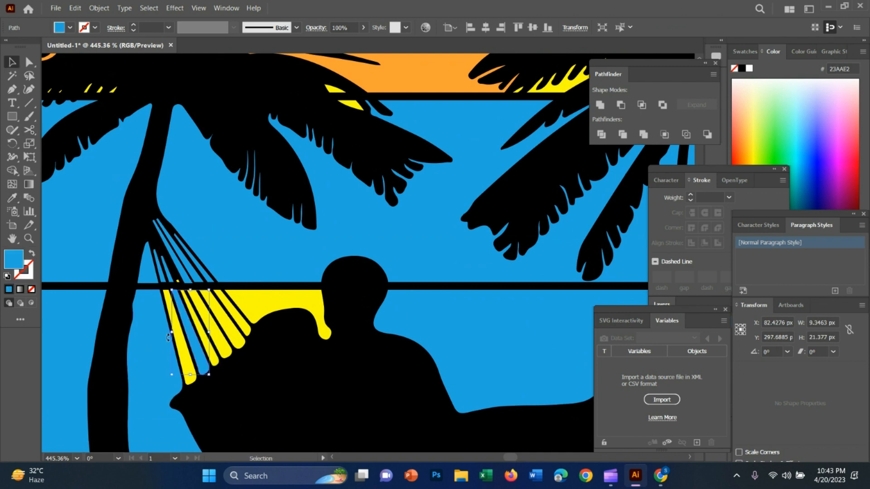
key("ctrl+shift+a")
Step: Match the remaining yellow gaps between the left hammock ropes and the section behind the figure's head to the light blue 23AAE2
left_click(179, 344)
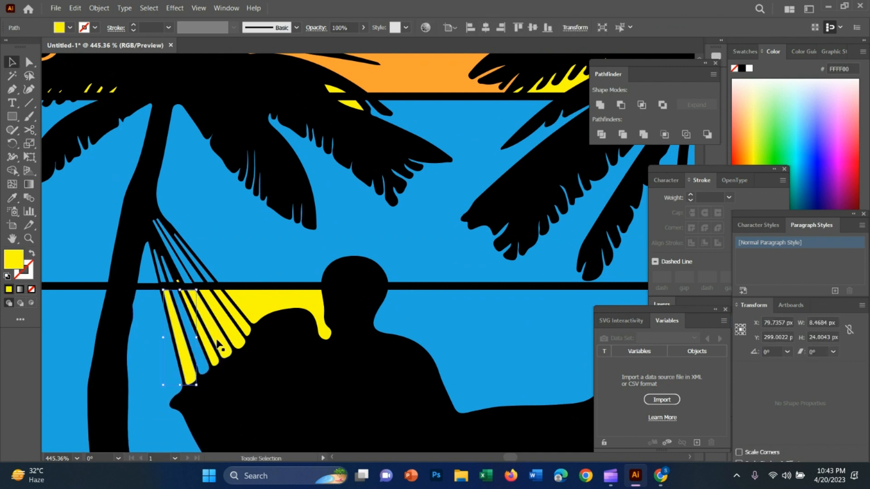
left_click(232, 342, "shift")
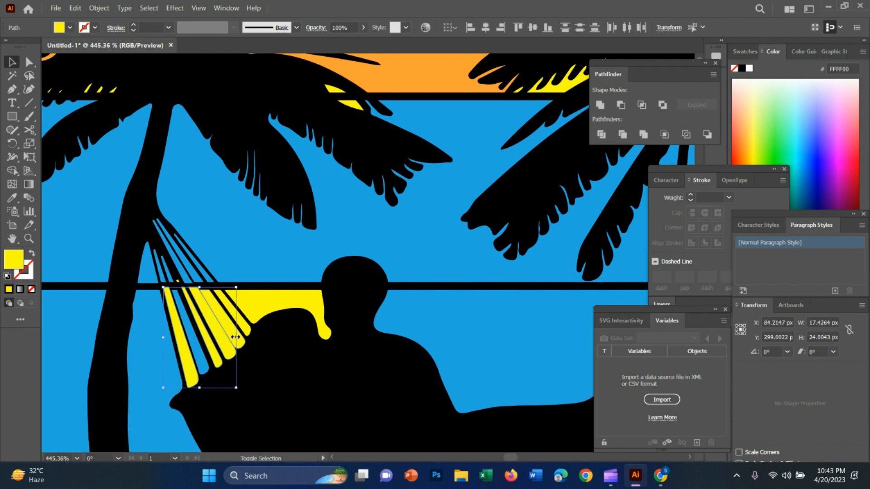
left_click(241, 339, "shift")
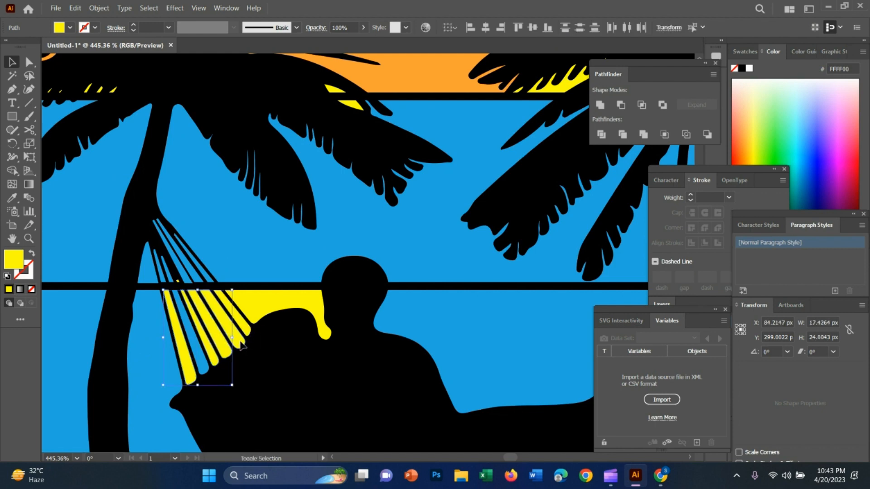
left_click(247, 336, "shift")
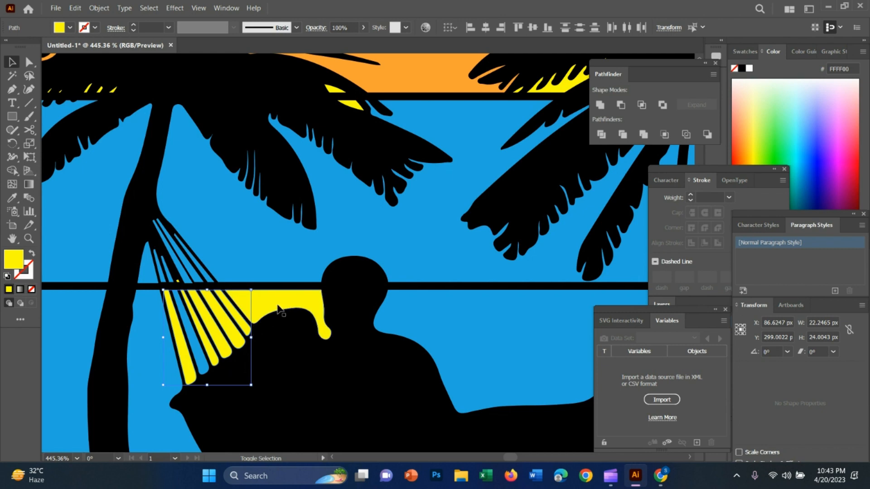
left_click(278, 311, "shift")
key("i")
left_click(142, 346)
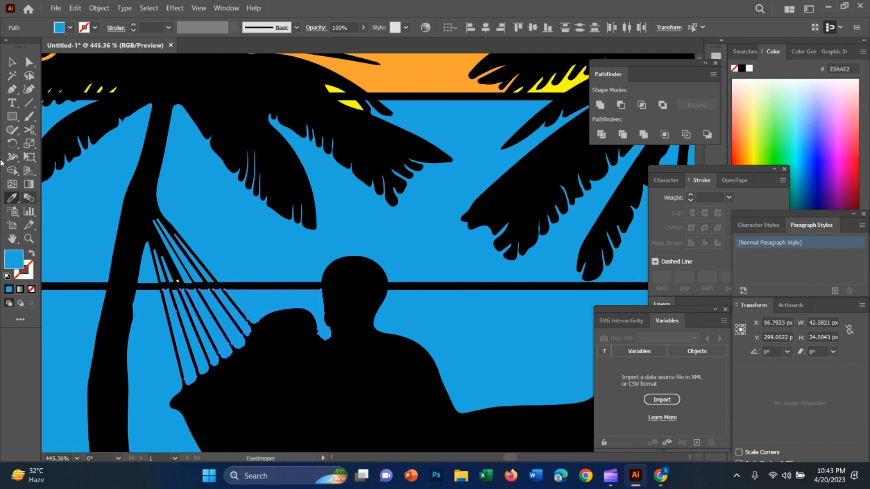
Step: Scale the striped palm-and-hammock artwork down about its centre to about 224 × 207 px and deselect it
key("z")
scroll(300, 272, "down", 6)
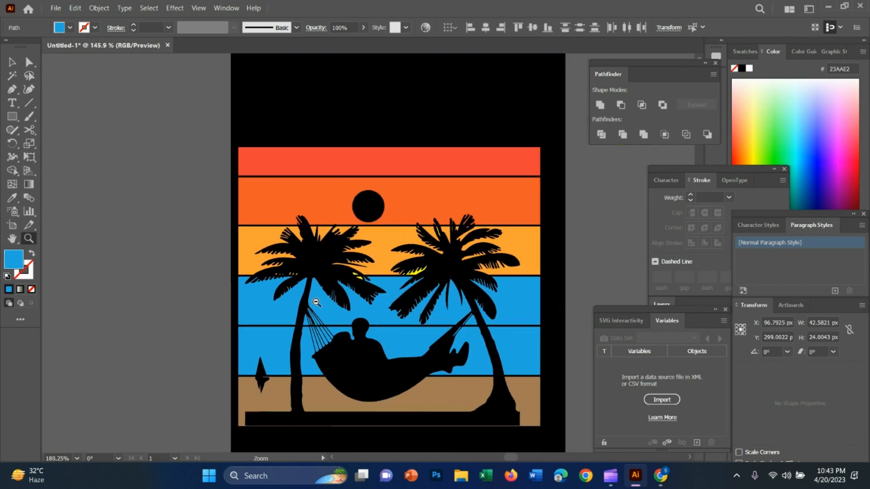
scroll(351, 307, "down", 4)
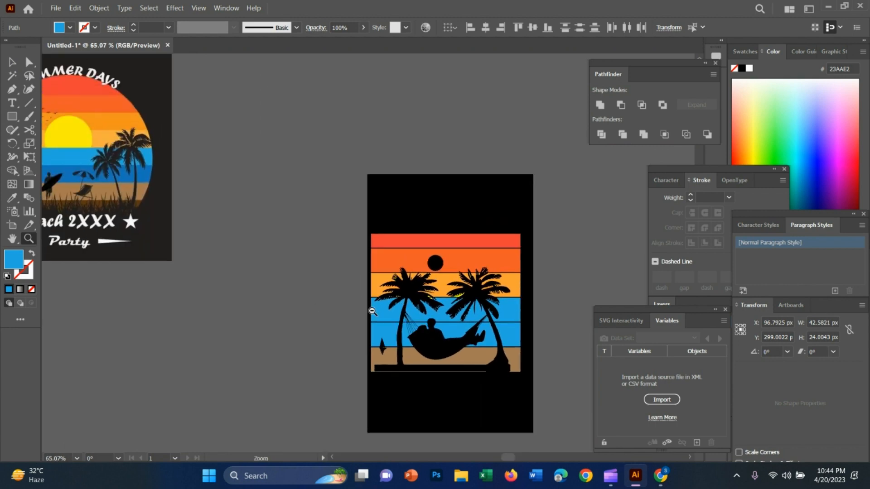
scroll(408, 285, "up", 2)
key("v")
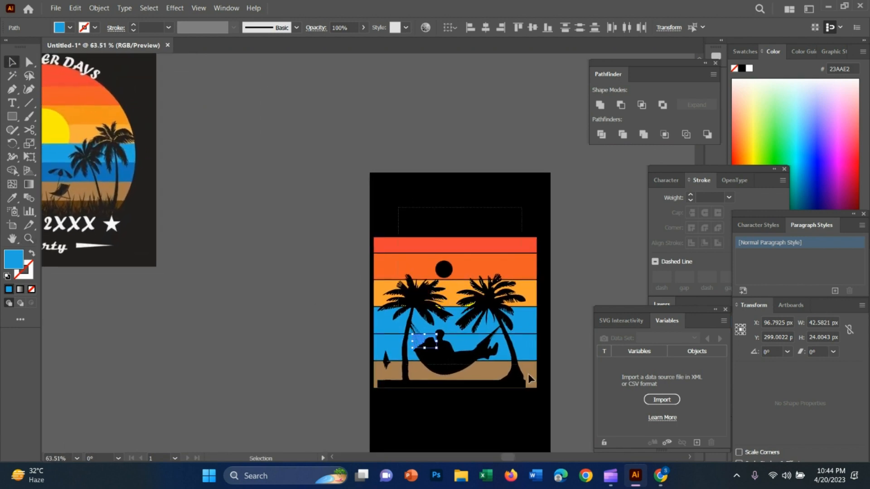
left_click(528, 373)
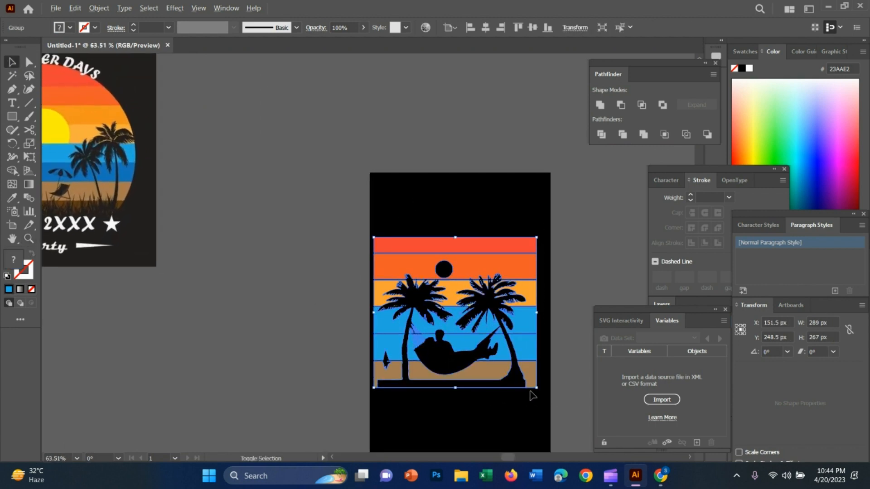
left_click_drag(536, 387, 519, 371)
left_click(553, 257)
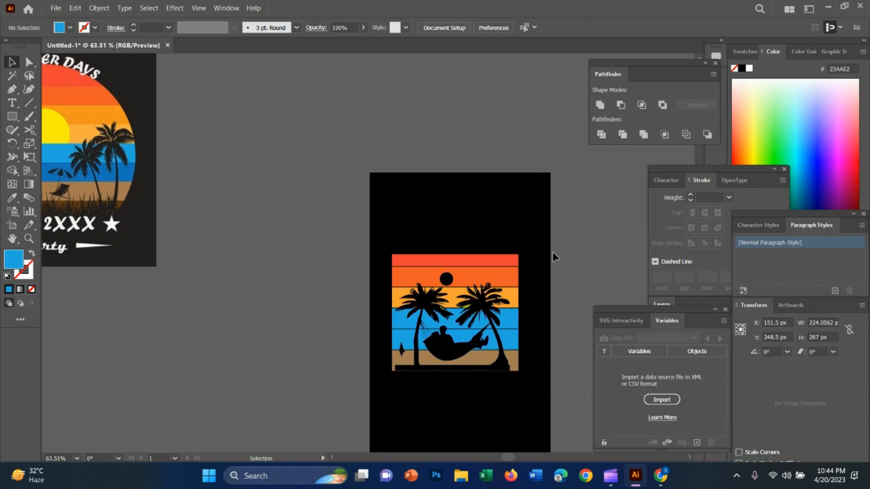
scroll(434, 222, "up", 2)
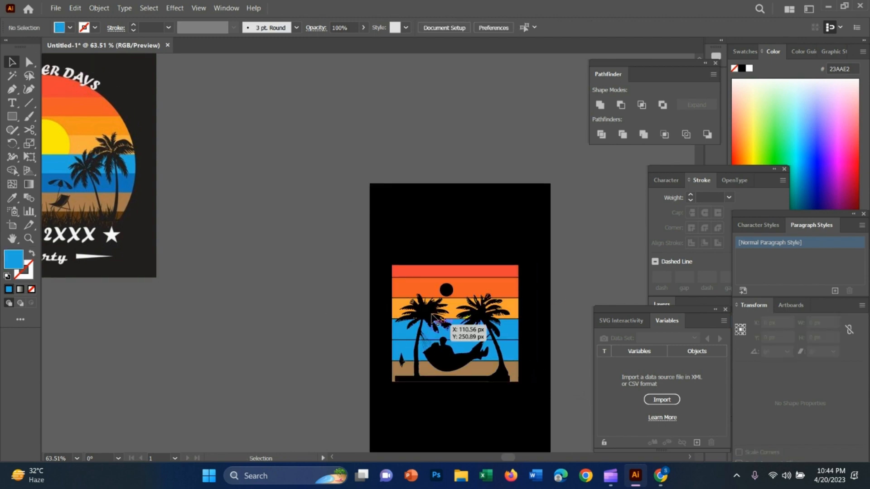
left_click_drag(418, 278, 509, 430)
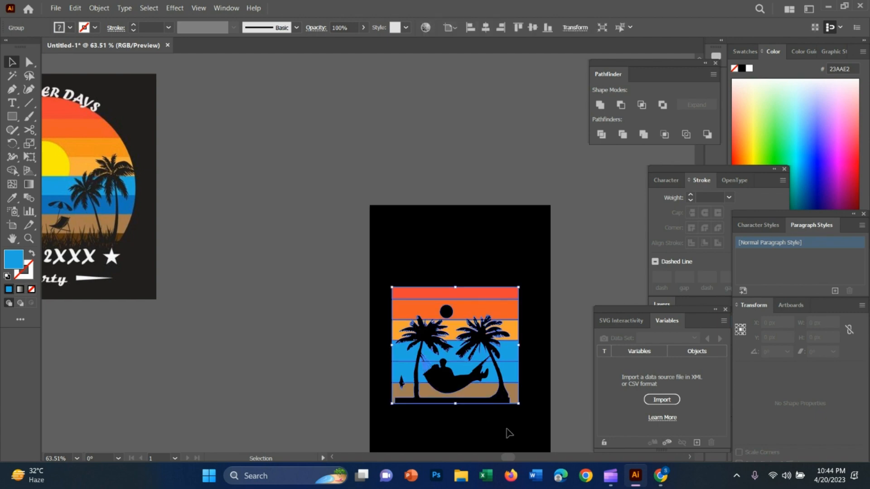
left_click(557, 326)
scroll(434, 321, "down", 1)
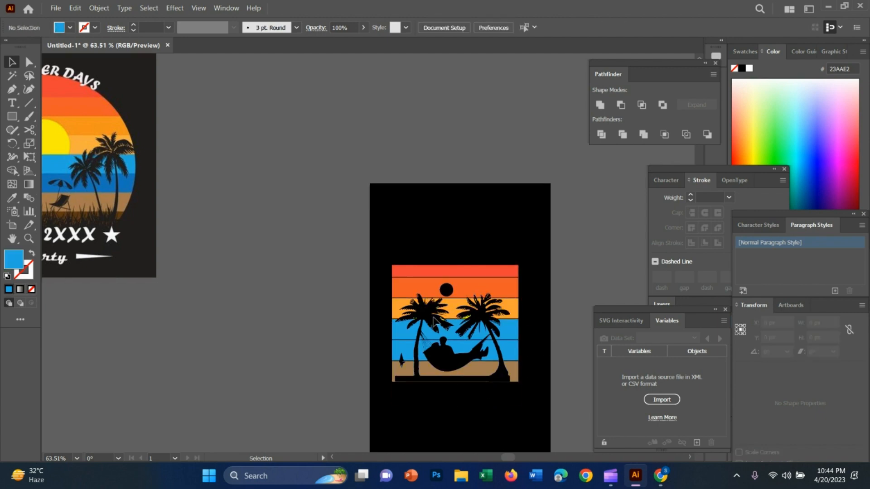
left_click(60, 9)
left_click(157, 155)
left_click(157, 155)
left_click_drag(183, 227, 239, 239)
Step: Add the text "SUMMER DAYS" above the striped artwork and enlarge it to about 238 px wide
scroll(452, 311, "right", 5)
key("z")
left_click(418, 309)
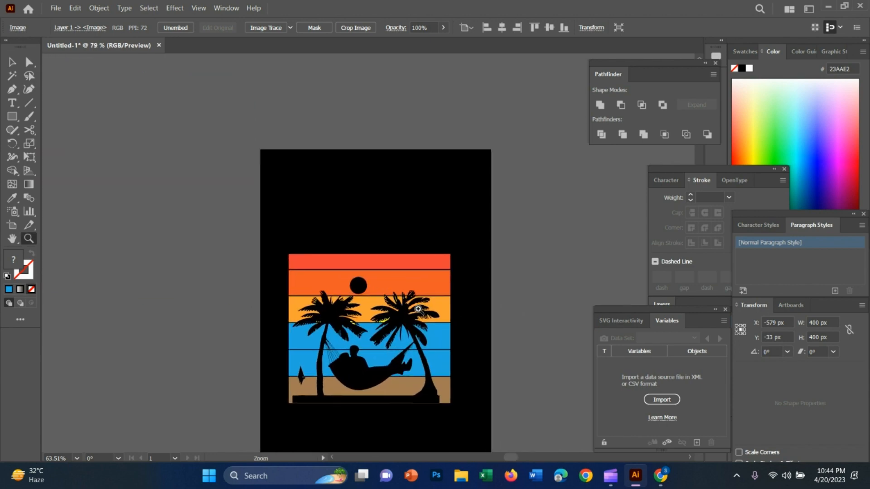
left_click(11, 103)
left_click(293, 212)
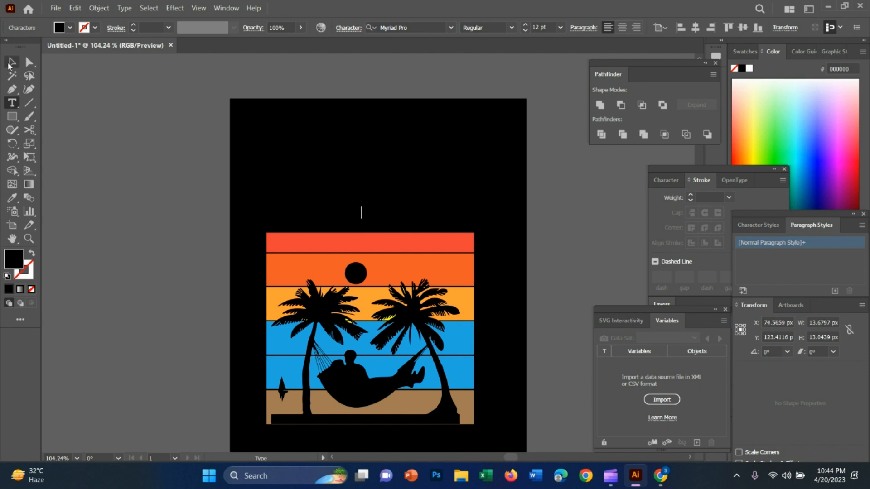
left_click(10, 63)
left_click_drag(362, 220, 455, 219)
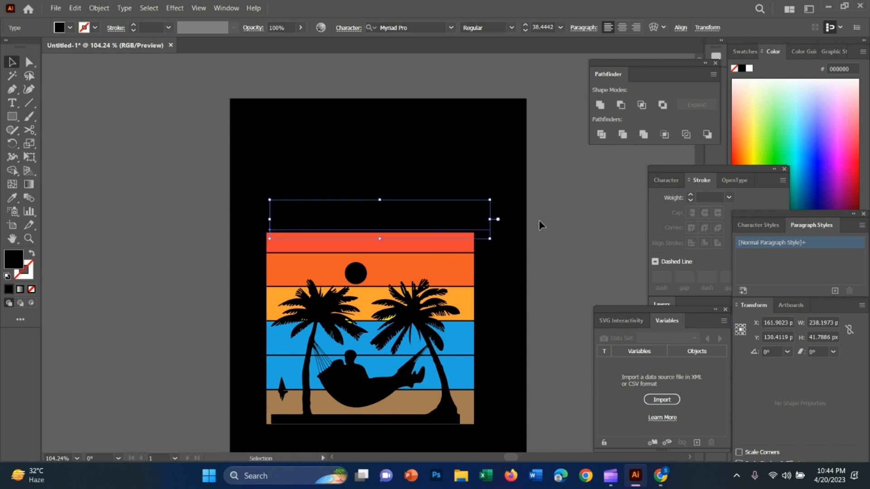
Step: Fill the title text with white and scale it down to about 212 px wide
left_click(70, 28)
left_click(28, 49)
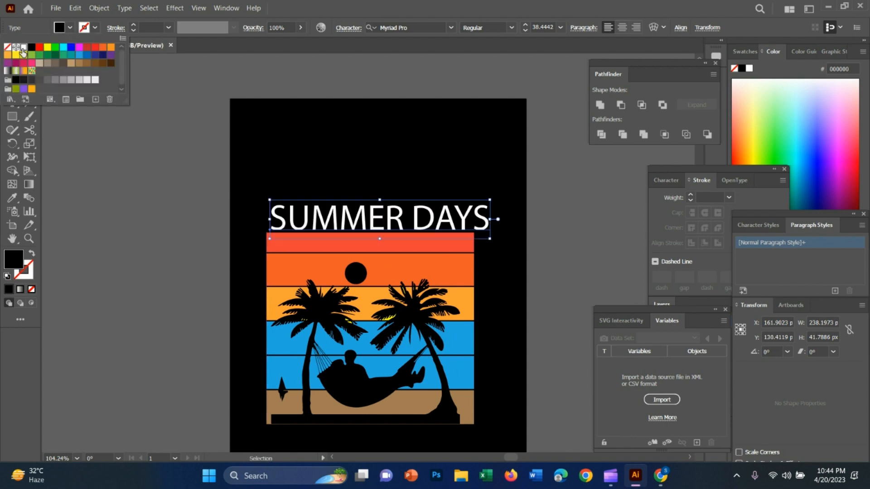
key("Escape")
key("z")
left_click_drag(372, 261, 431, 245)
key("v")
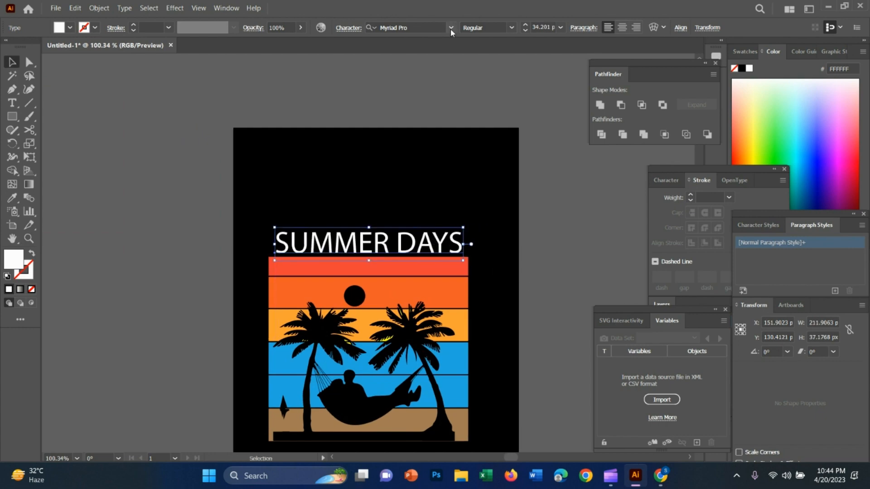
Step: Set the title's font to Elephant and scale it to about 214 px wide, centred just above the stripes
left_click(451, 28)
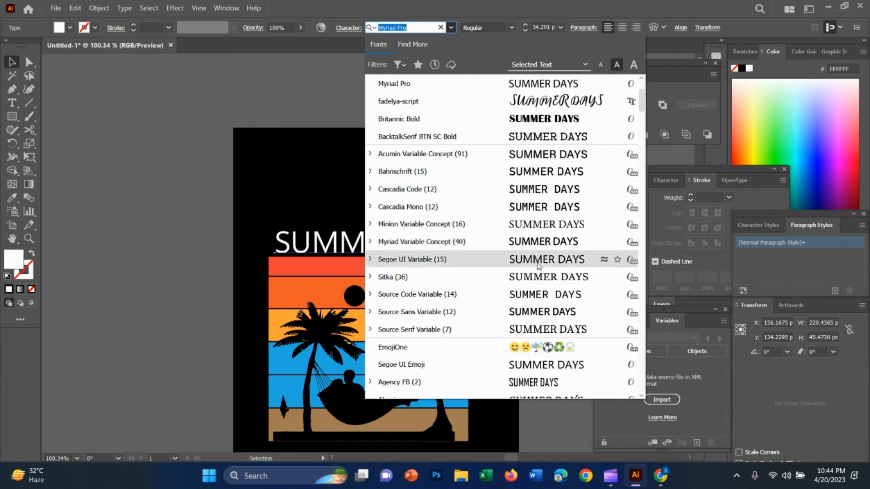
scroll(539, 268, "down", 10)
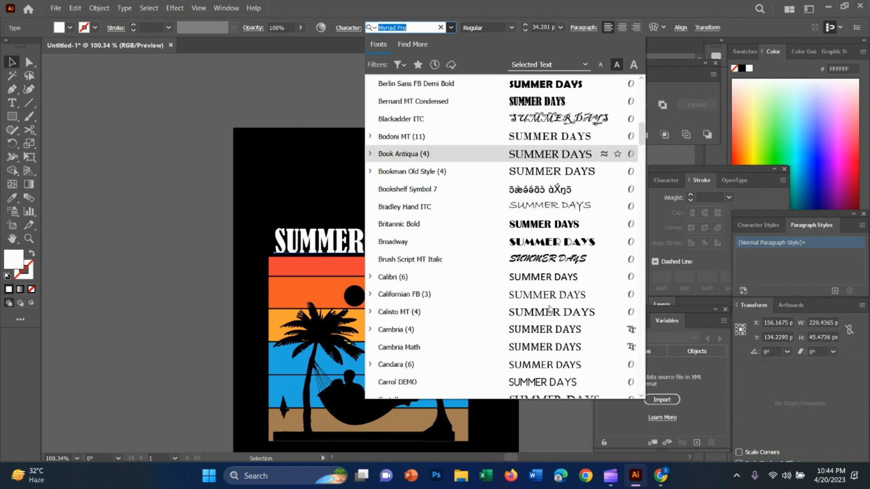
scroll(549, 310, "down", 8)
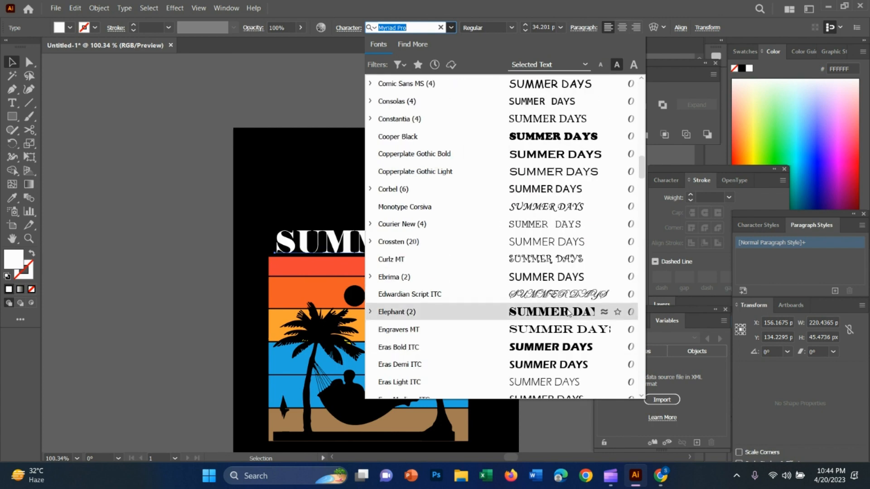
left_click(569, 313)
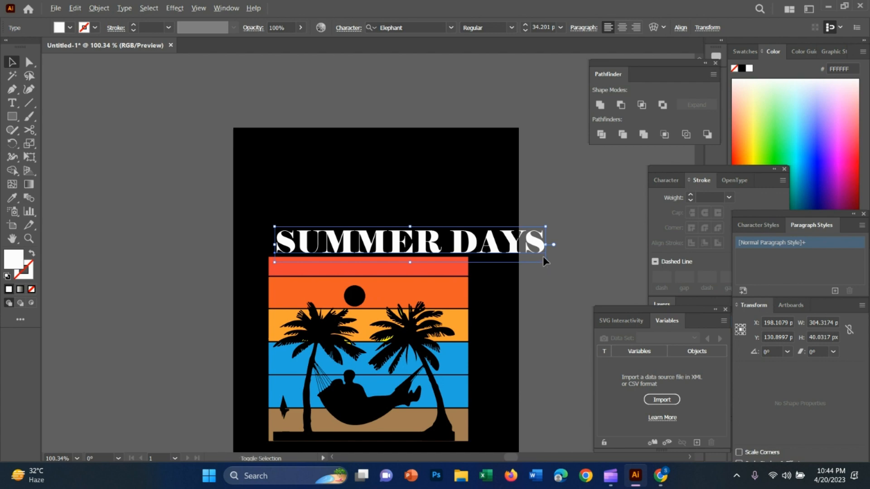
left_click_drag(548, 265, 561, 257)
left_click_drag(472, 241, 445, 233)
Step: Place a duplicate of the SUMMER DAYS title just below the striped artwork
key("z")
left_click_drag(354, 262, 434, 324)
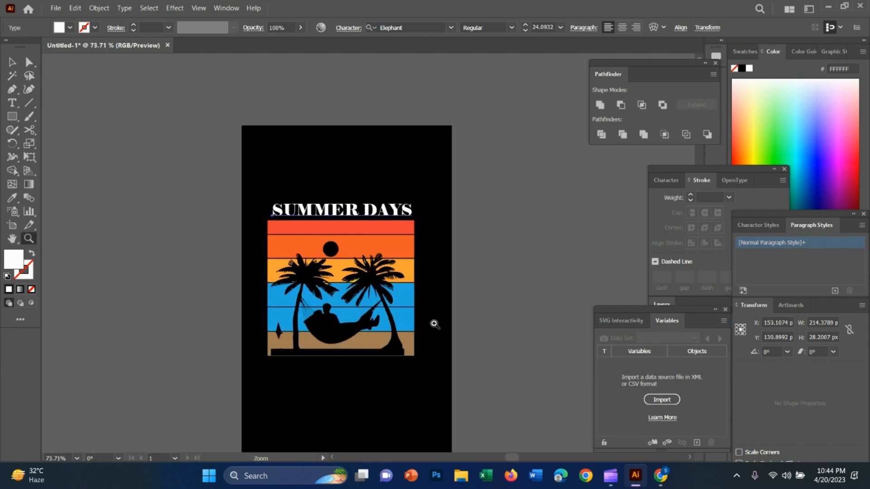
key("v")
key("t")
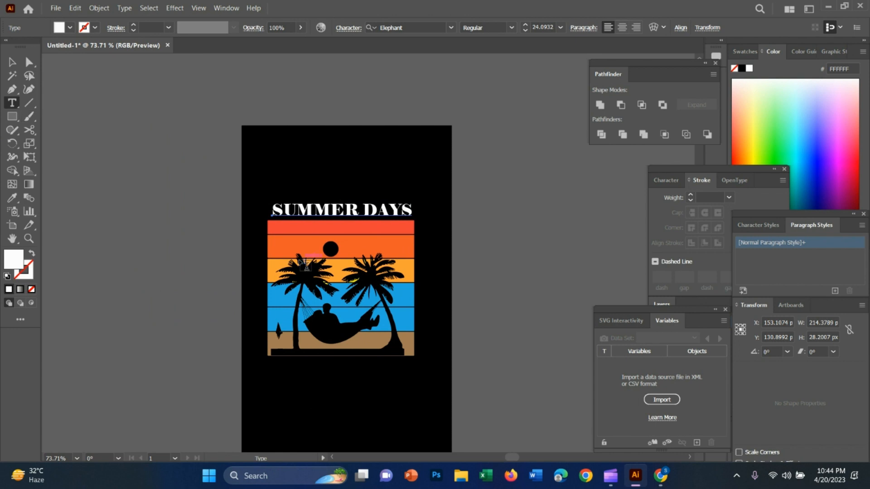
key("v")
left_click_drag(329, 205, 328, 366, "alt")
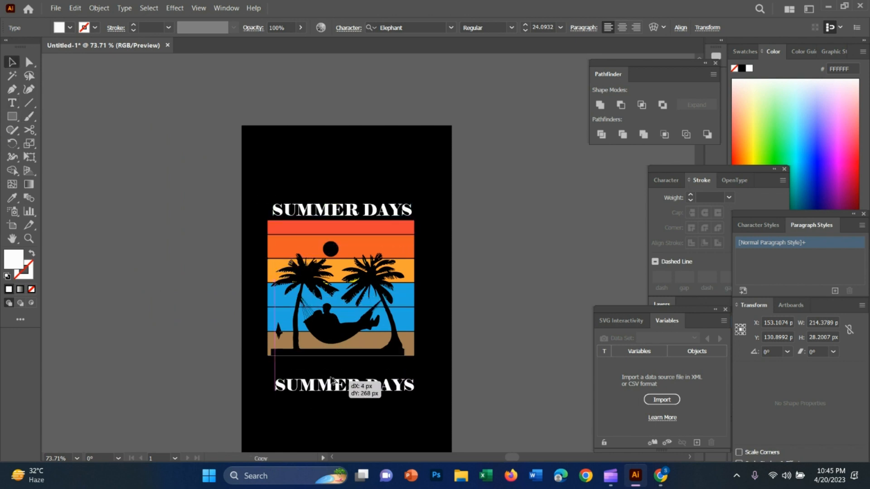
Step: Replace the duplicated title's text with "Beach"
key("t")
triple_click(348, 368)
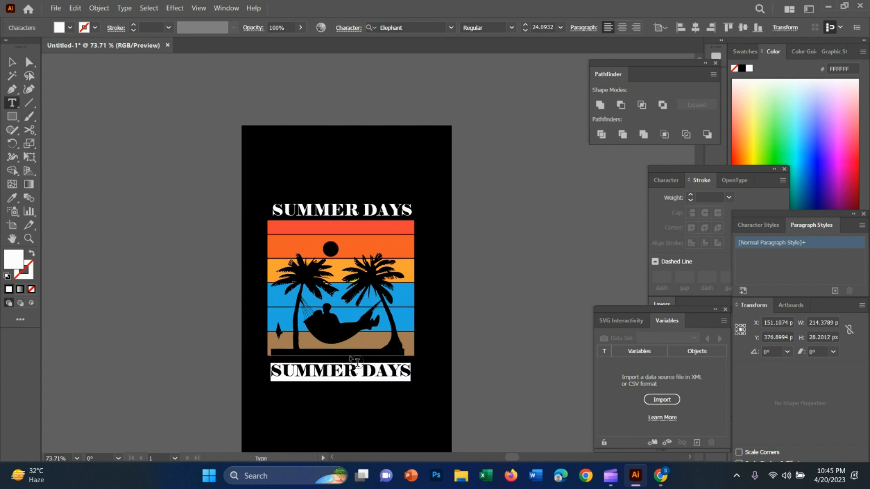
key("BackSpace")
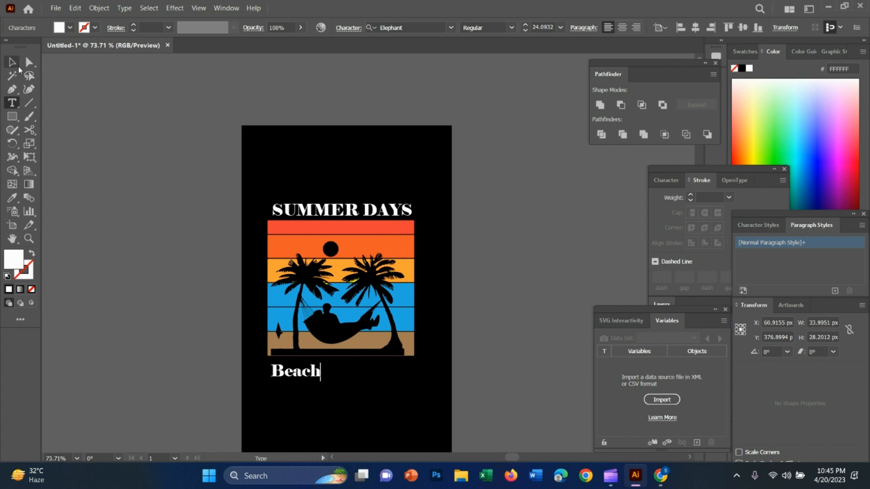
Step: Centre the Beach text just below the striped artwork and enlarge it to about 96 px wide
left_click(12, 62)
left_click_drag(306, 382, 385, 388)
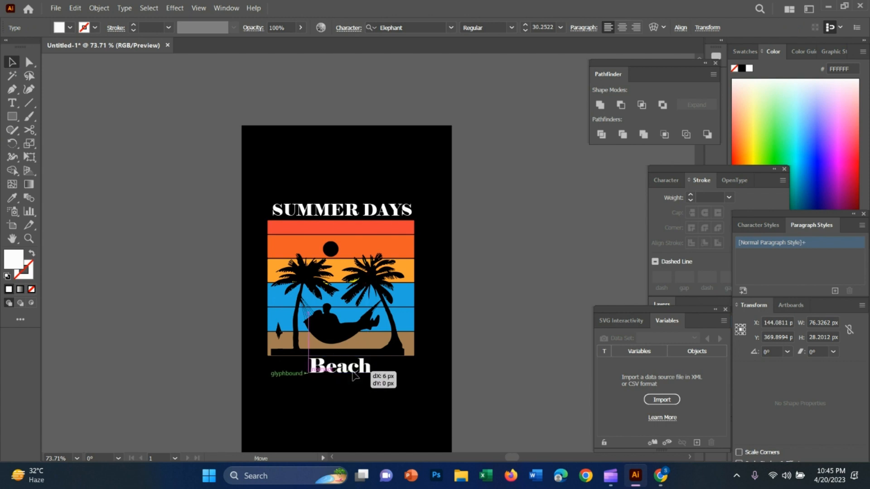
key("z")
scroll(407, 371, "down", 3)
left_click_drag(237, 326, 365, 375)
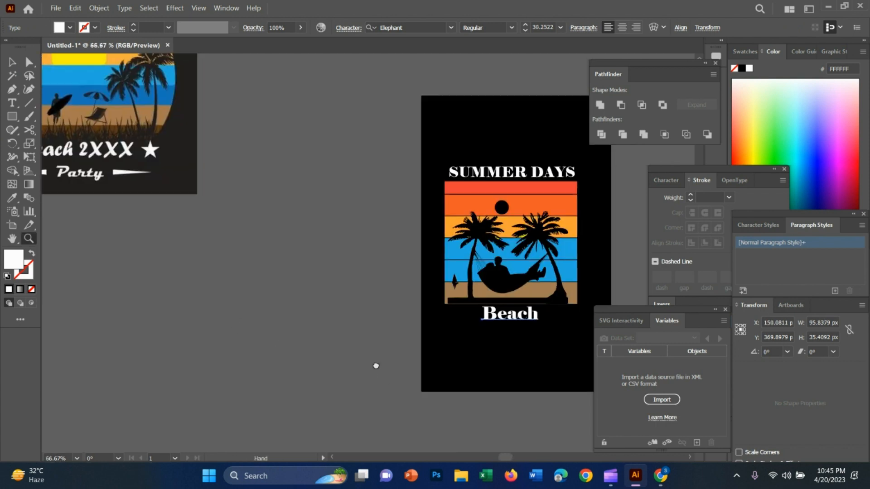
scroll(500, 388, "up", 2)
left_click(500, 387)
key("v")
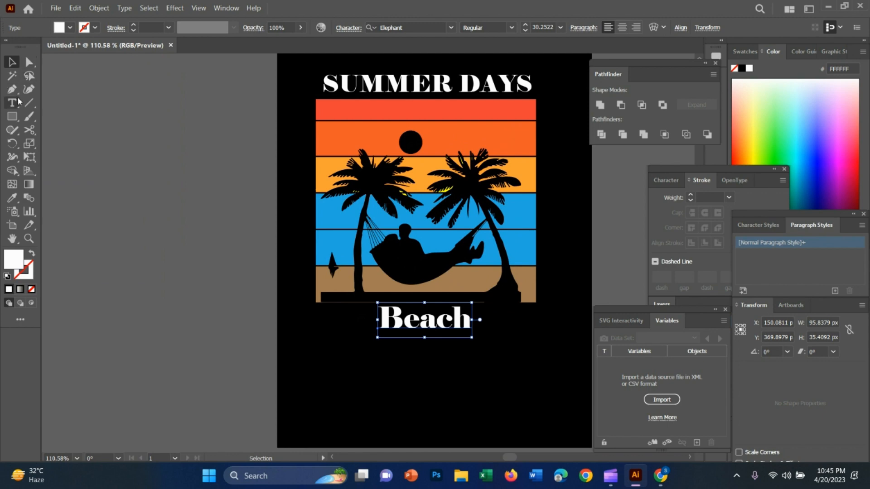
Step: Add a white five-pointed star about 25 px wide on each side of the Beach text
left_click_drag(18, 101, 68, 169)
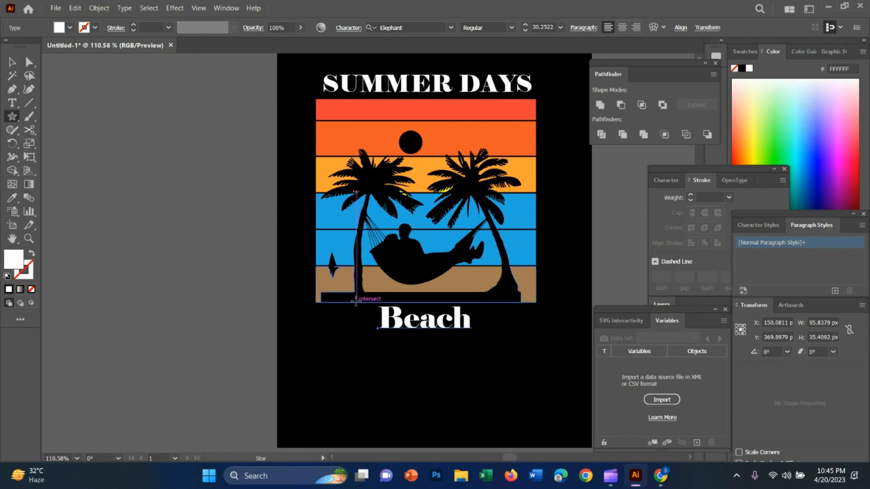
mouse_move(350, 318)
left_mouse_down()
mouse_move(362, 329)
mouse_move(383, 320)
mouse_move(499, 321)
mouse_move(404, 359)
left_mouse_up()
key("v")
Step: Place a duplicate of the Beach text about 30 px below the original
key("z")
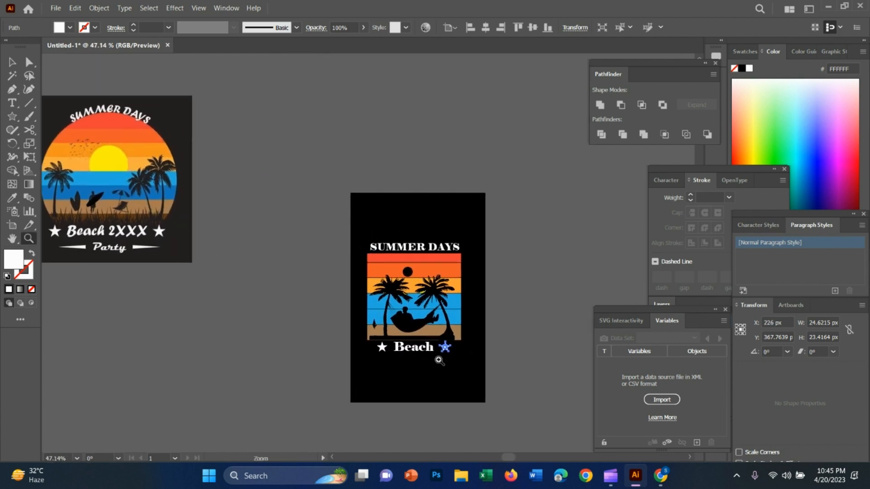
scroll(349, 332, "up", 3)
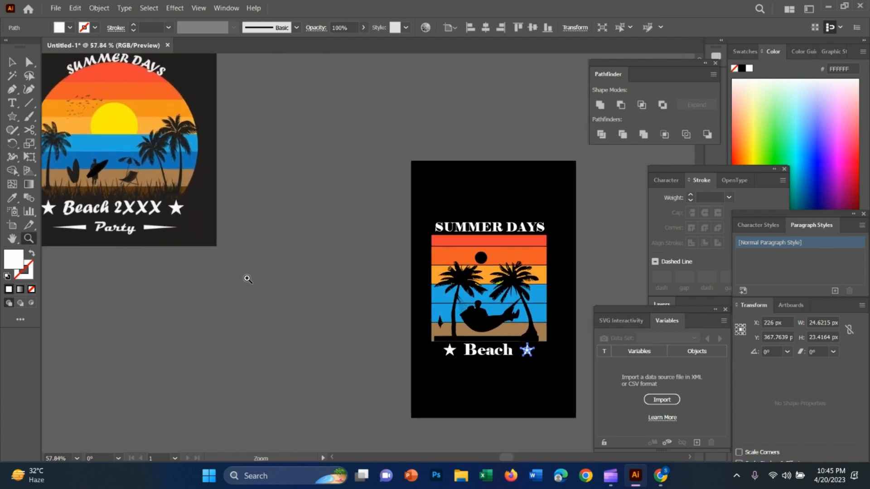
scroll(247, 279, "down", 1)
scroll(408, 312, "up", 3)
key("v")
scroll(509, 408, "left", 1)
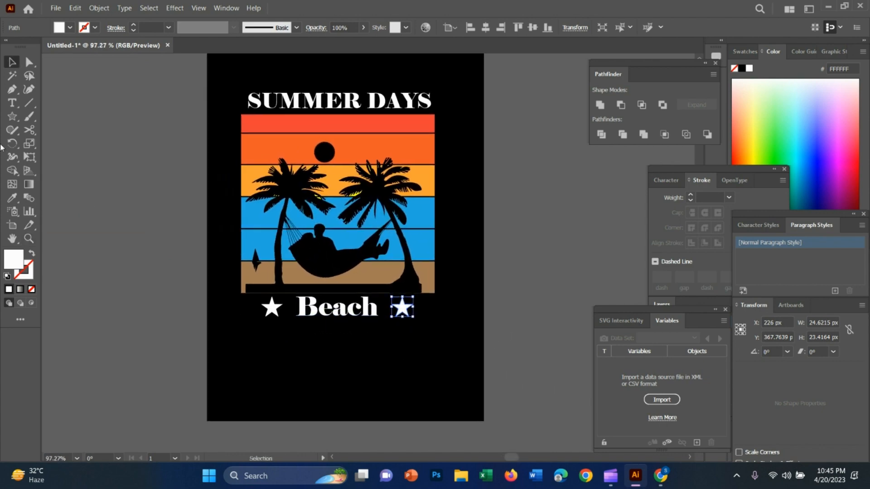
left_click_drag(317, 290, 316, 317)
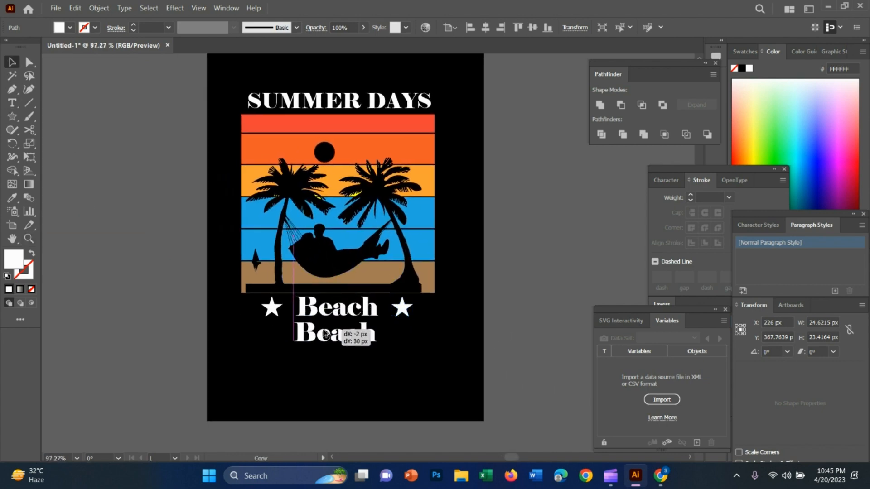
Step: Replace the duplicated text below Beach with "Party"
double_click(324, 335)
key("ctrl+a")
key("BackSpace")
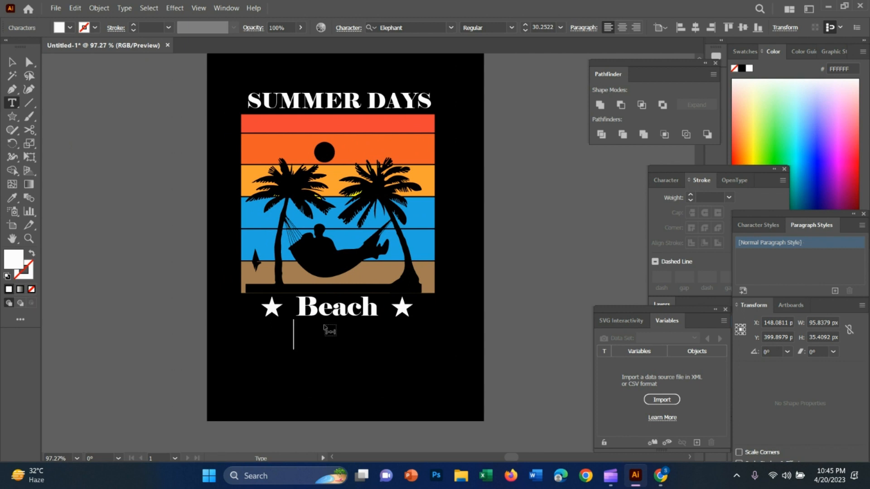
type("PA")
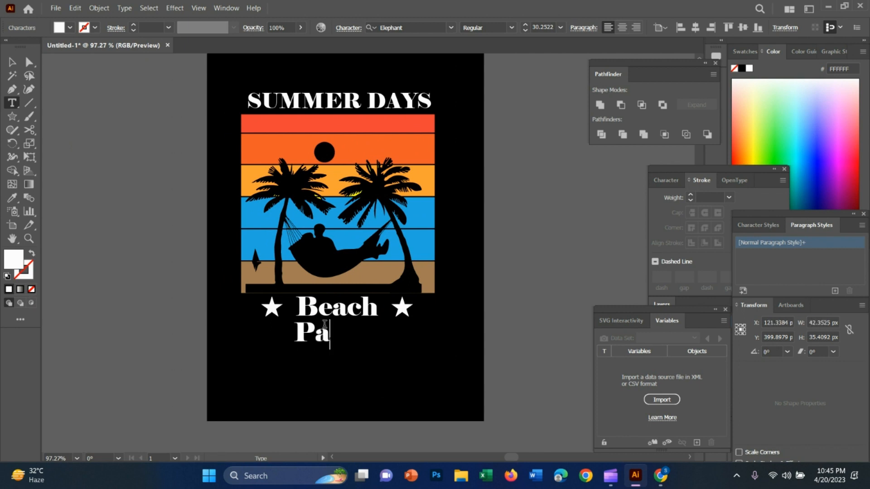
left_click(10, 61)
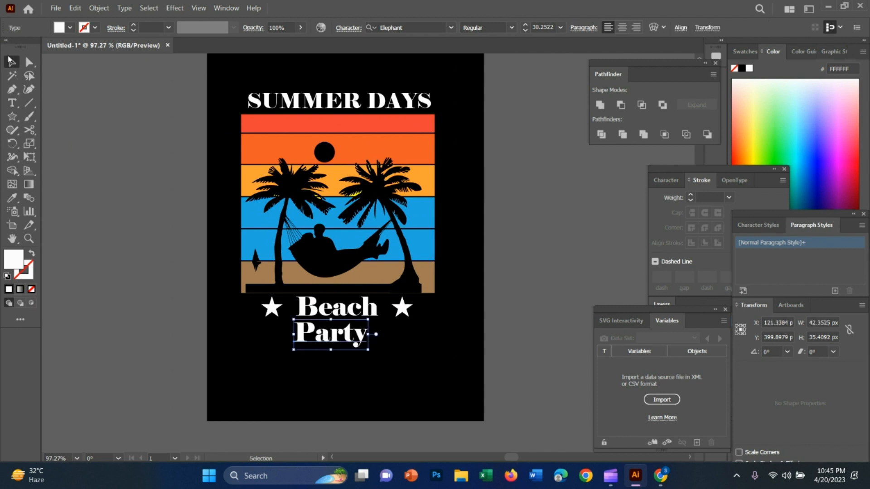
scroll(443, 372, "down", 3)
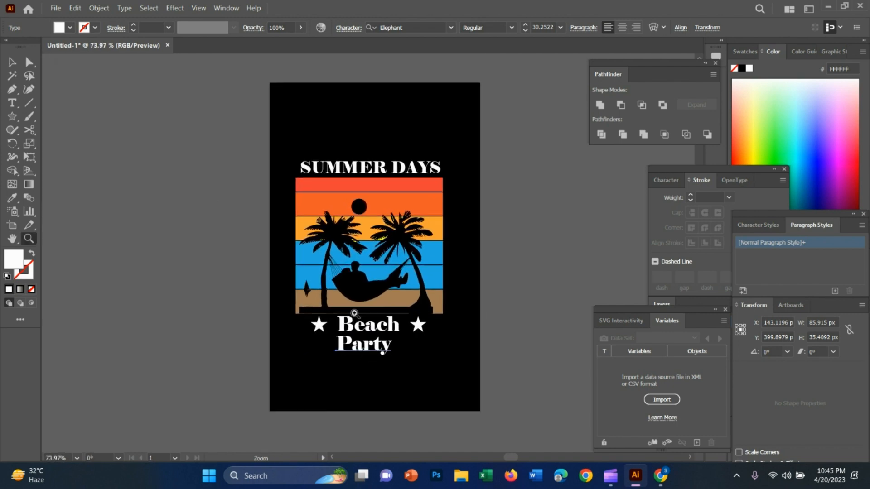
Step: Try to draw a horizontal line about 122 px long below the Party text
right_click(11, 116)
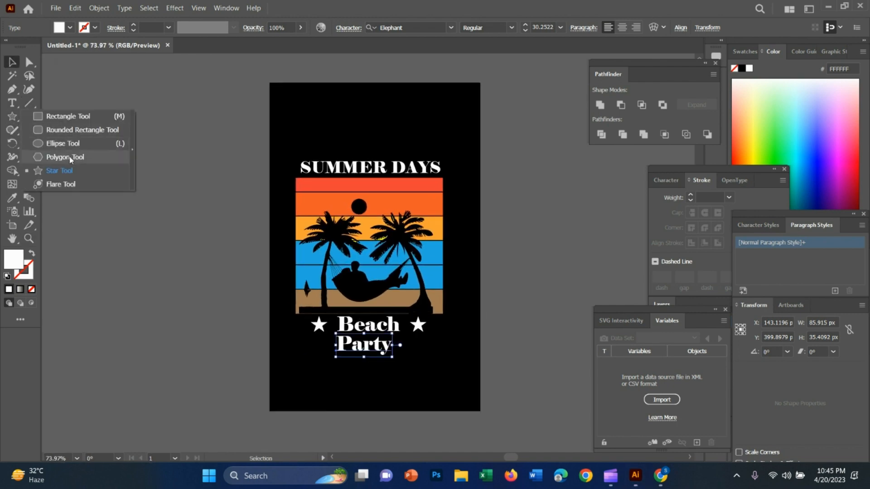
right_click(29, 103)
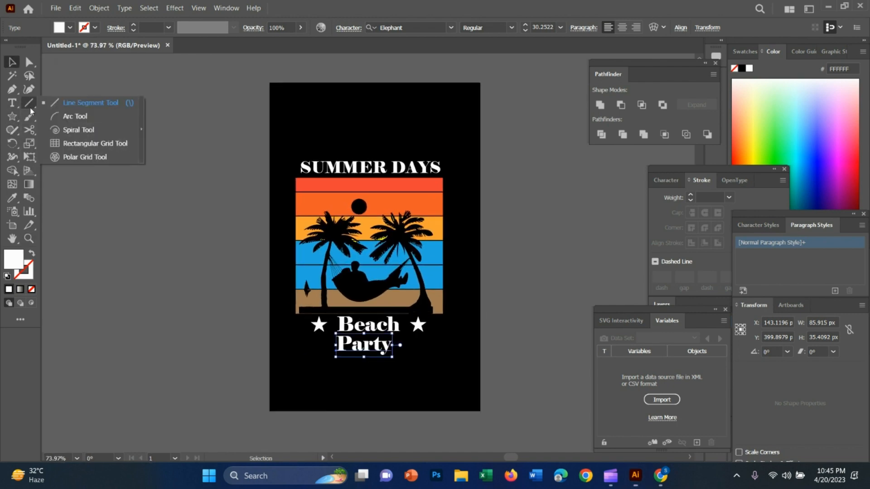
left_click(70, 102)
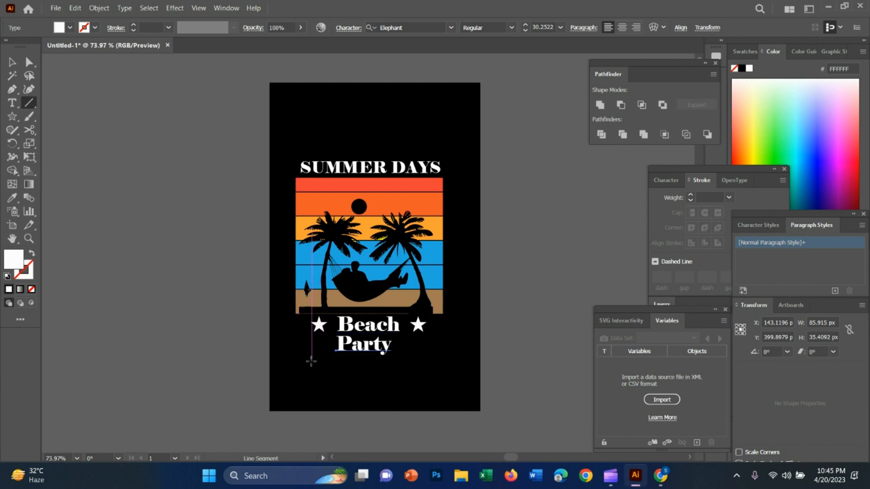
left_click_drag(311, 361, 391, 361)
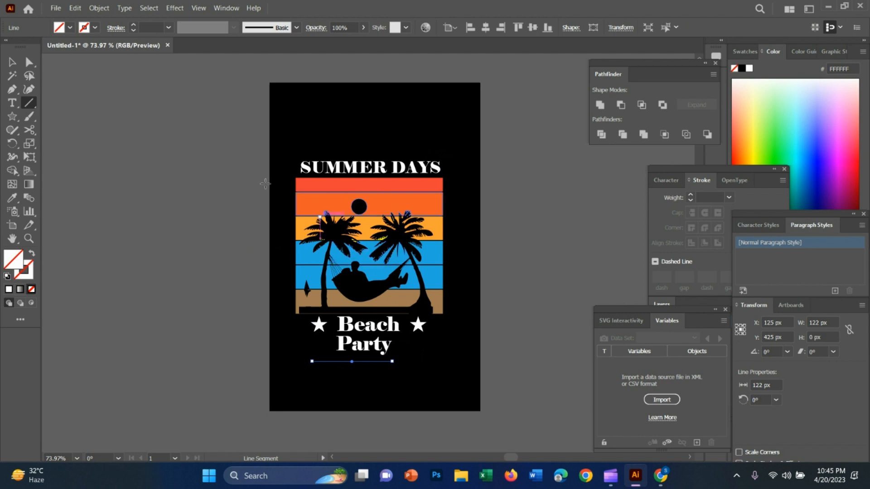
key("ctrl+shift+a")
Step: Try to draw a thin rectangle about 61 by 9 px to the left of the Party text
left_click_drag(9, 116, 64, 113)
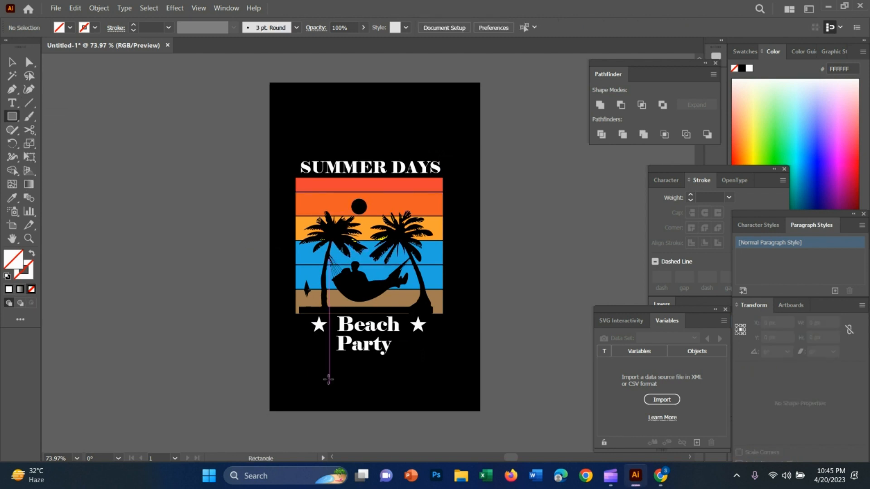
left_click_drag(291, 347, 333, 348)
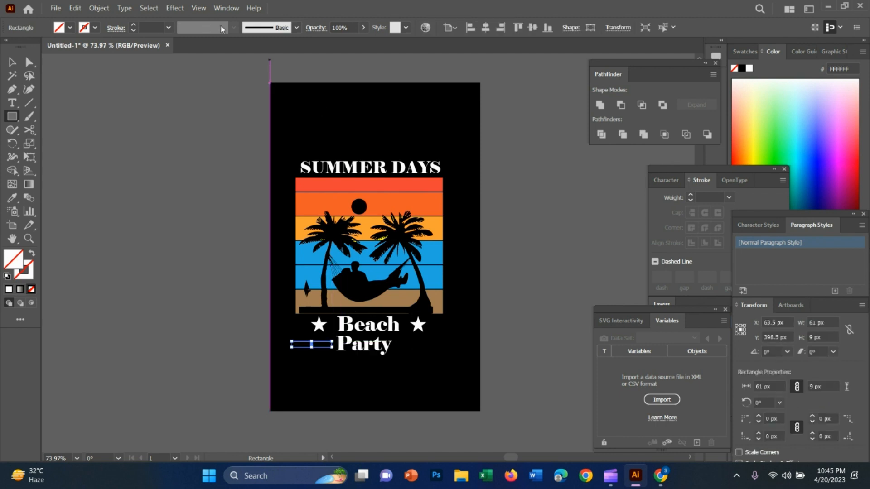
key("ctrl+shift+a")
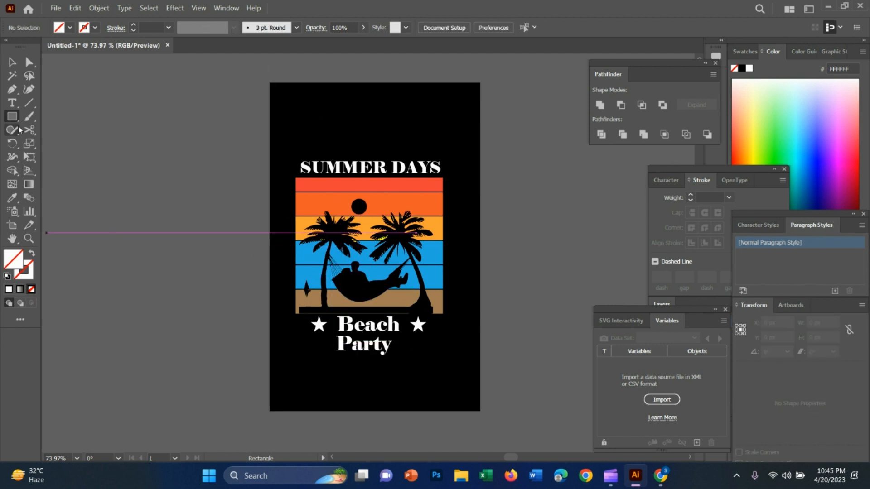
left_click(16, 117)
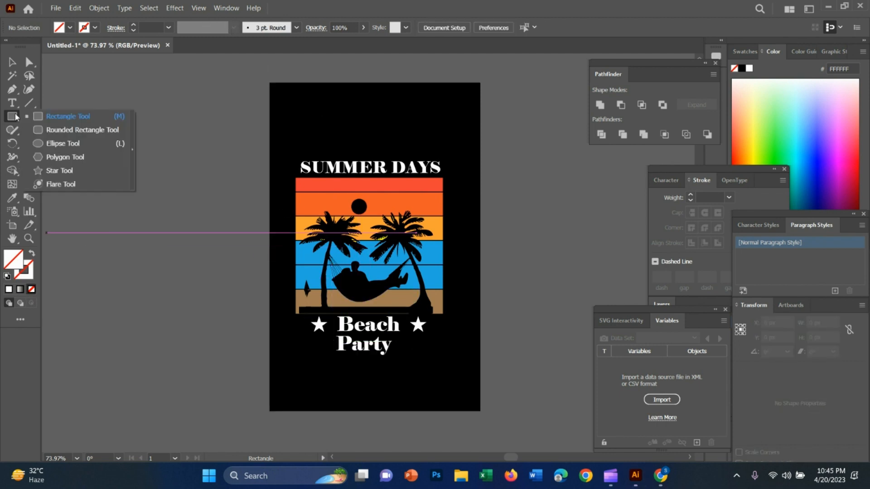
left_click(34, 117)
left_click(36, 105)
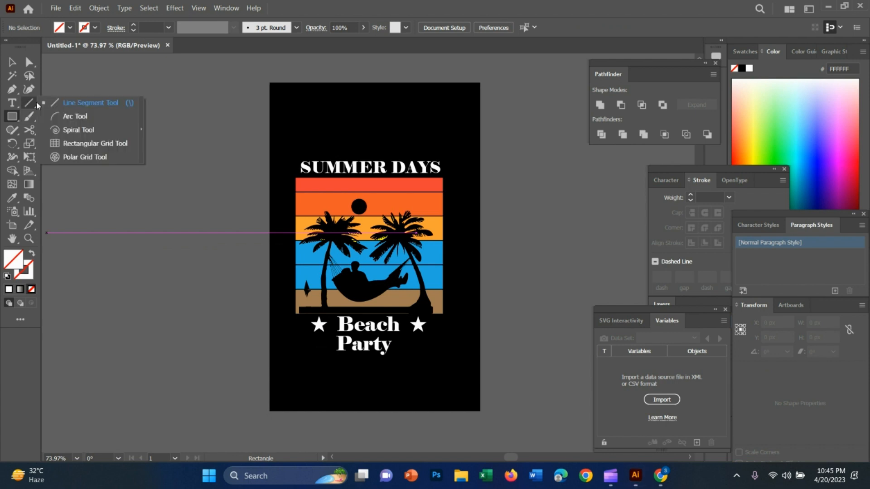
left_click(16, 118)
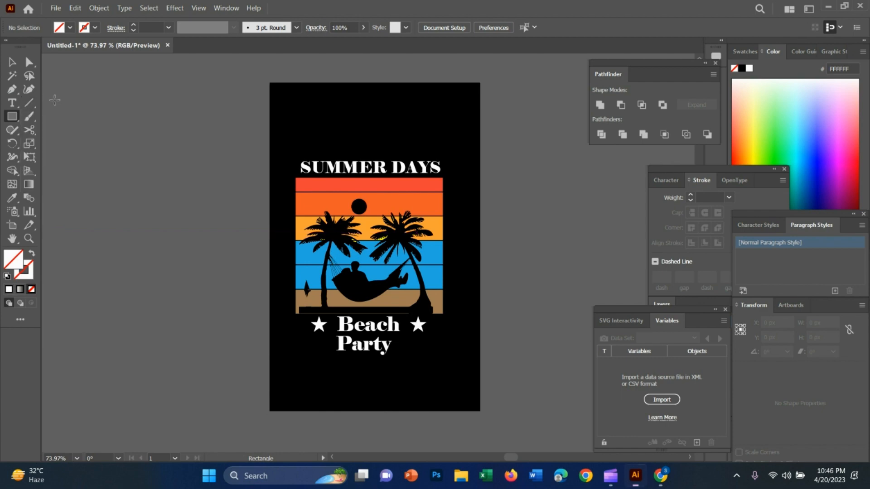
Step: Try to draw line segments beside the Party text, about 64 px long on its left and 67 px on its right
key("backslash")
mouse_move(293, 344)
left_mouse_down()
mouse_move(351, 345)
mouse_move(335, 344)
left_mouse_up()
left_click_drag(407, 346, 450, 346)
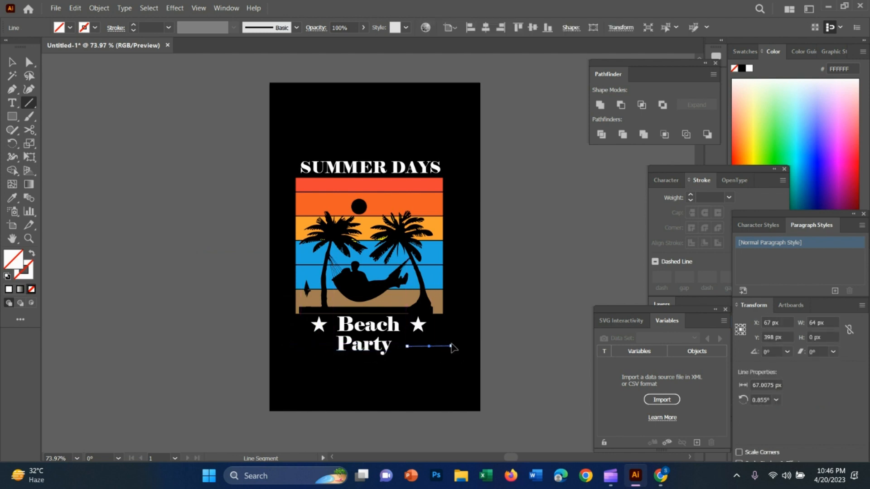
key("v")
Step: Try the 2.00 brush definition on the line to the right of the Party text
scroll(466, 354, "up", 3)
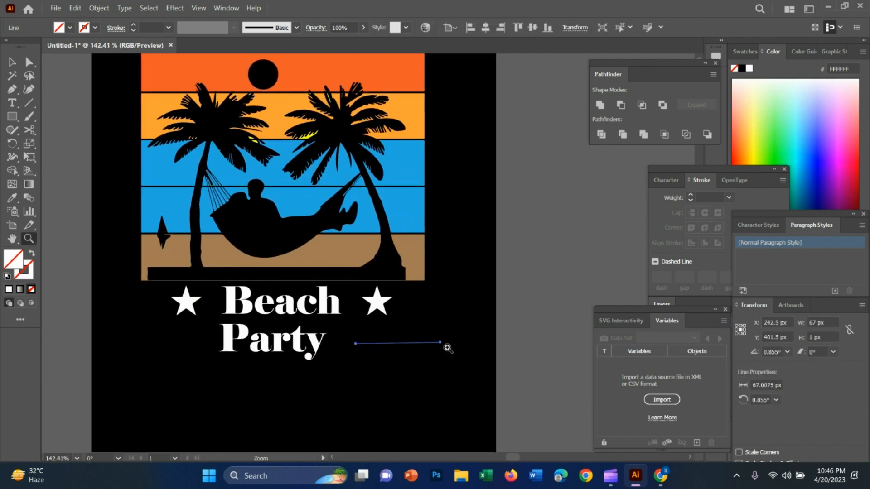
left_click(297, 27)
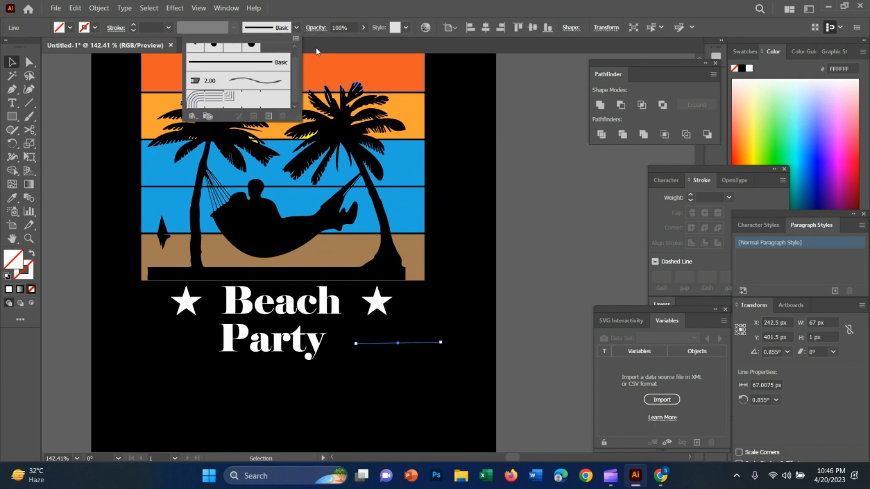
scroll(295, 55, "up", 1)
left_click_drag(294, 56, 294, 78)
left_click(200, 29)
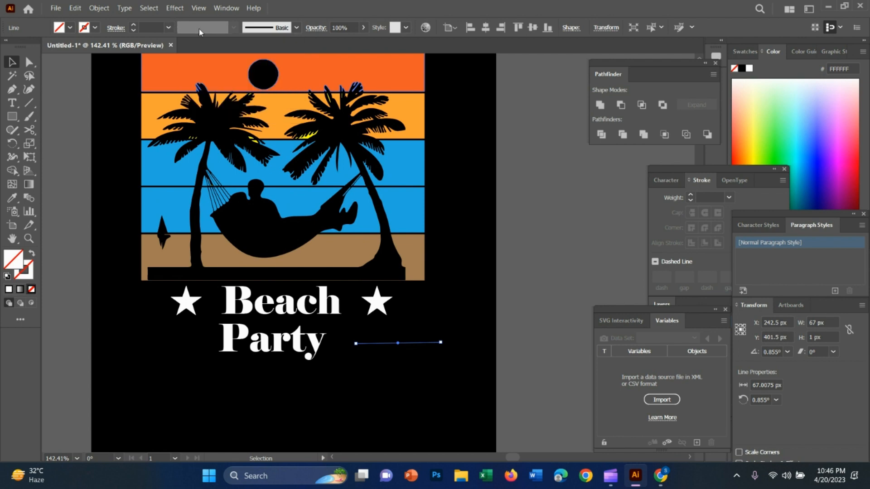
left_click(297, 29)
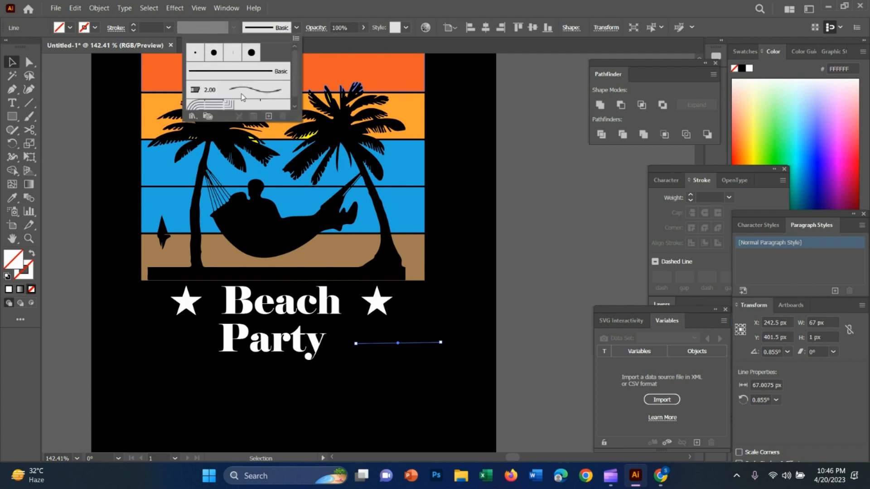
left_click(252, 82)
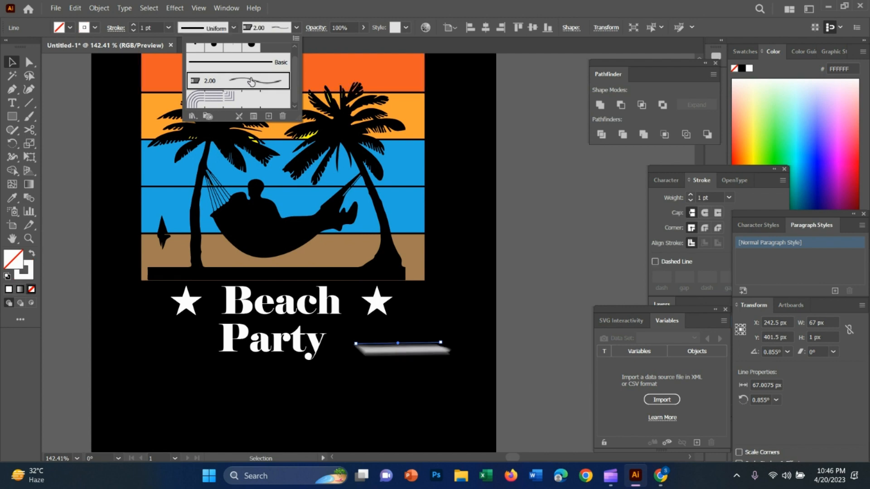
left_click(270, 58)
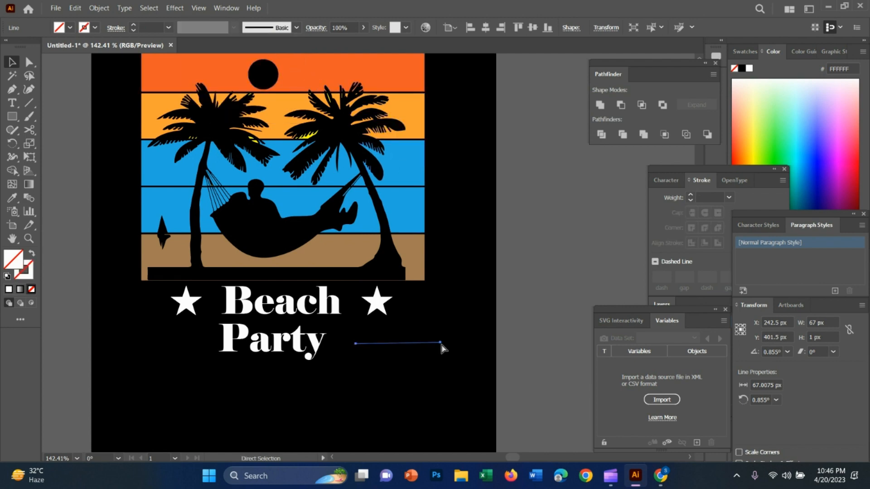
left_click(434, 311)
Step: Try to draw a near-horizontal Pen path about 70 px long to the right of the Party text
left_click(12, 89)
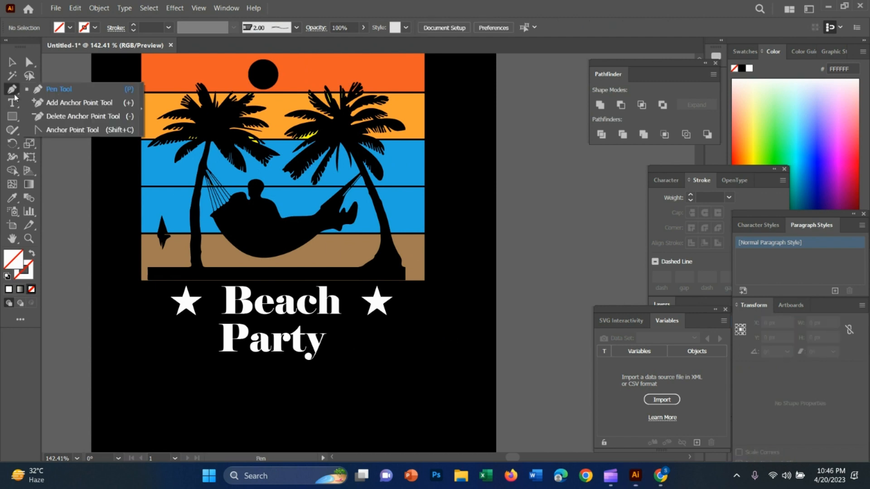
left_click(356, 339)
left_click(446, 340)
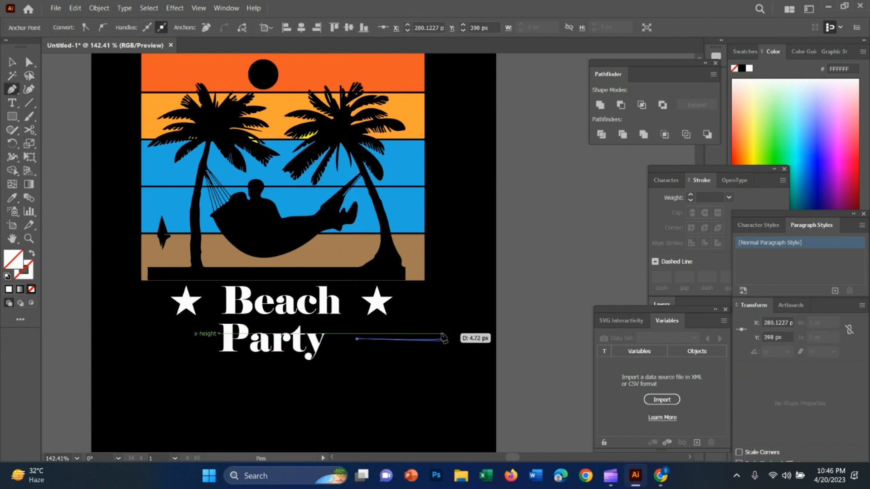
key("Escape")
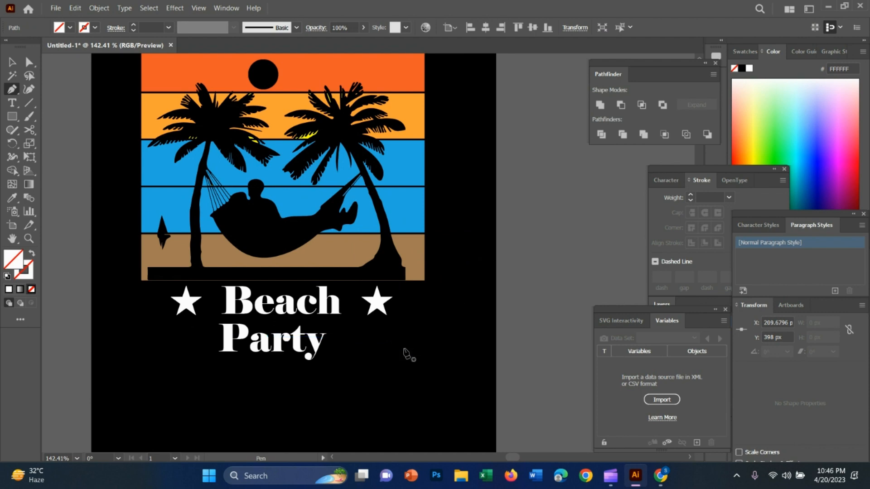
left_click(9, 62)
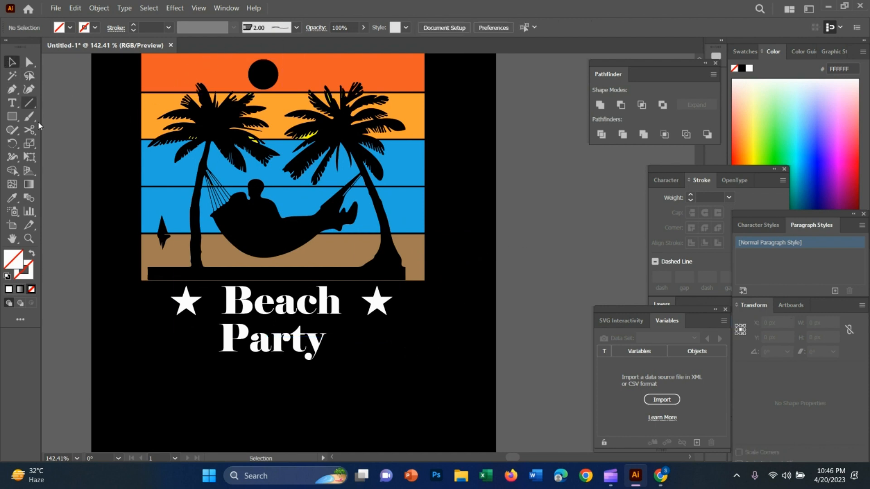
Step: Try to draw a thin rectangle about 49 by 7 px to the right of the Party text
scroll(89, 161, "up", 1)
left_click(12, 103)
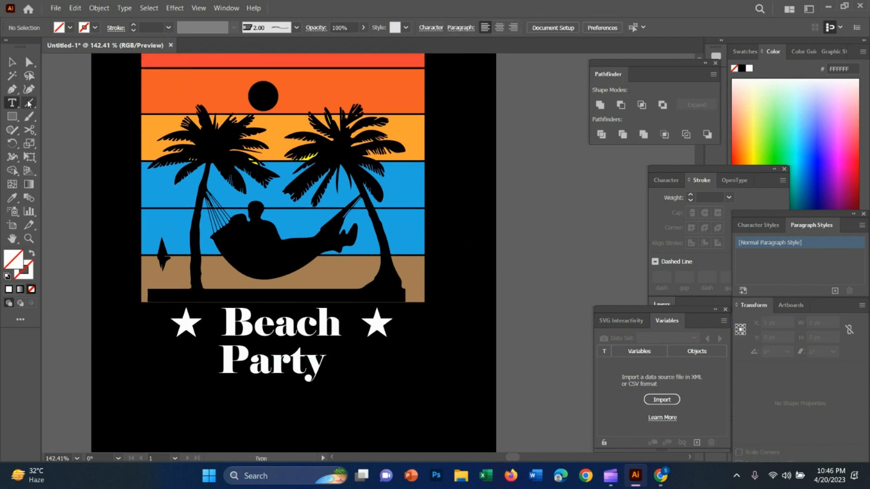
left_click(28, 103)
left_click_drag(356, 364, 418, 371)
left_click(296, 28)
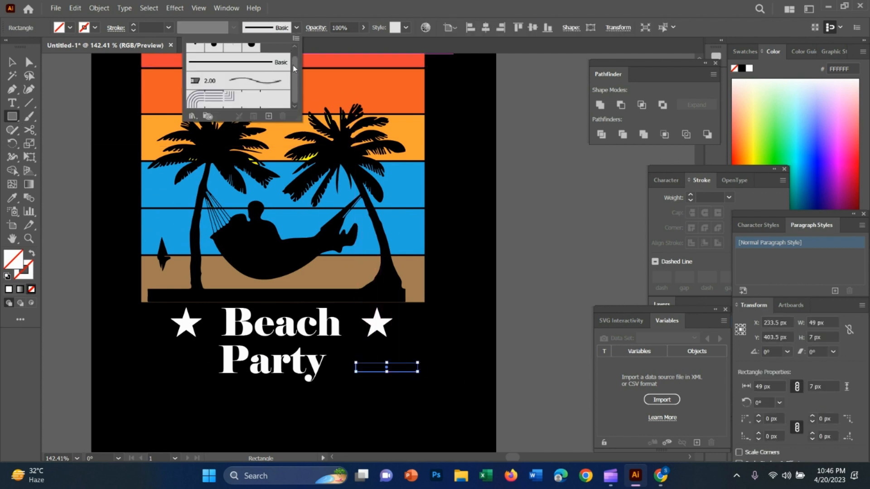
left_click_drag(293, 69, 296, 43)
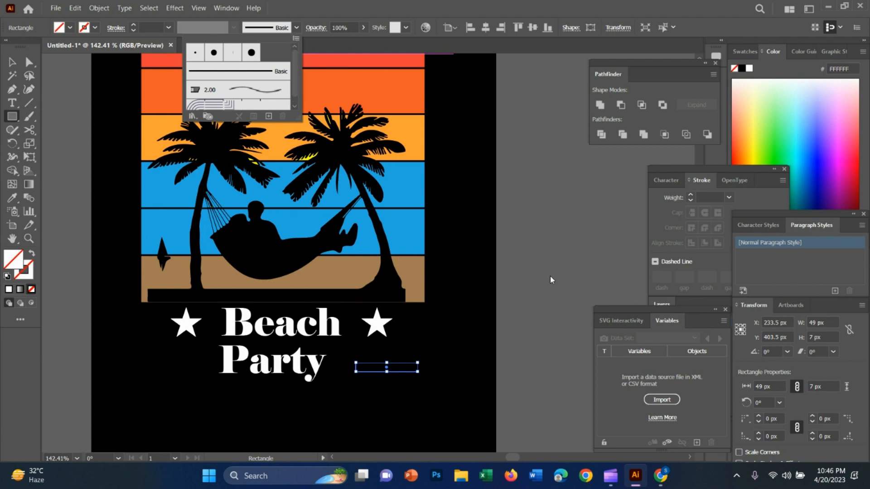
left_click(503, 279)
right_click(387, 368)
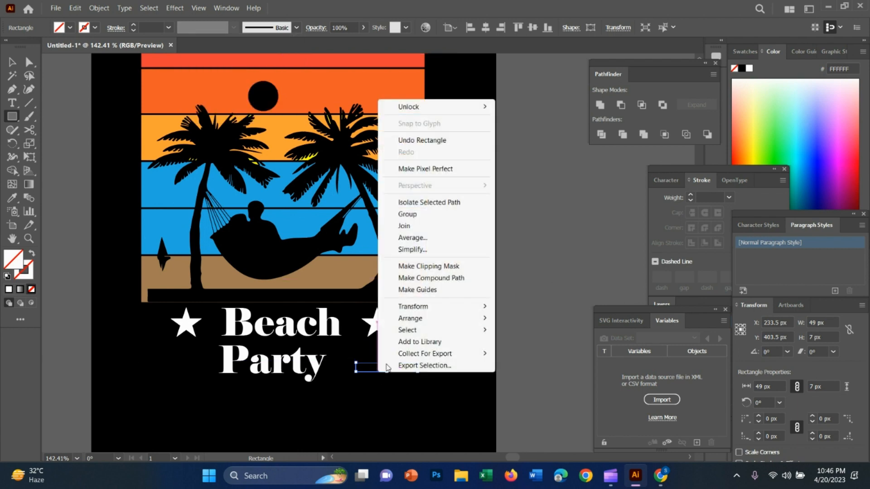
key("Escape")
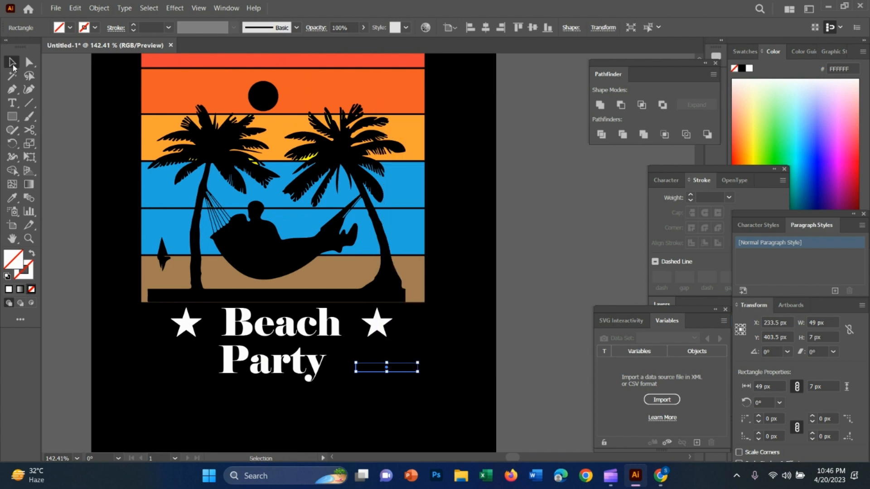
Step: Examine the accents beside the Party text in the reference design and compare them with the own artwork
left_click(482, 335)
left_click_drag(497, 285, 352, 291)
left_click_drag(264, 247, 502, 275)
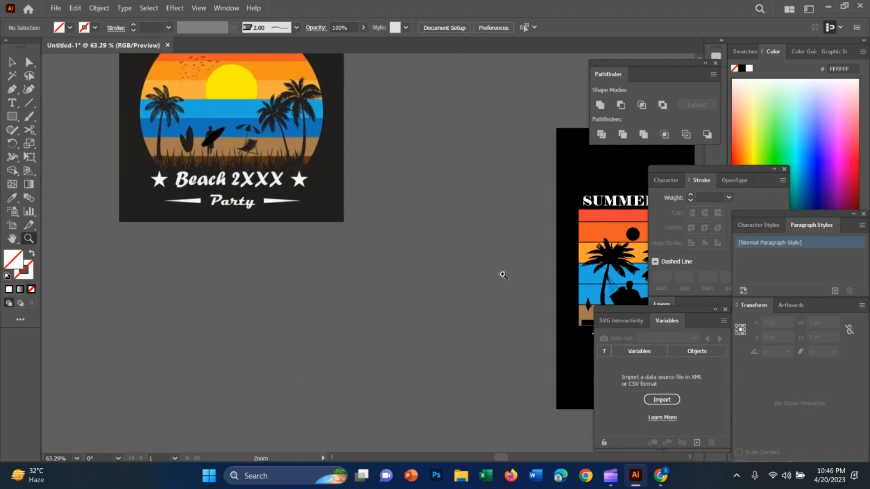
left_click_drag(265, 188, 334, 206)
left_click_drag(564, 282, 259, 230)
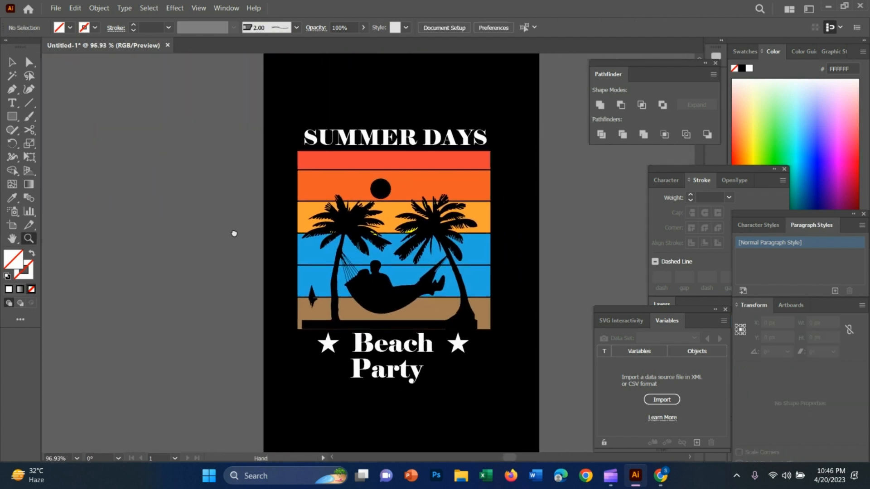
left_click_drag(428, 248, 356, 249)
Step: Draw a line segment about 59 px long to the left of the Party text and give it a 3 pt stroke
left_click(12, 62)
left_click(9, 117)
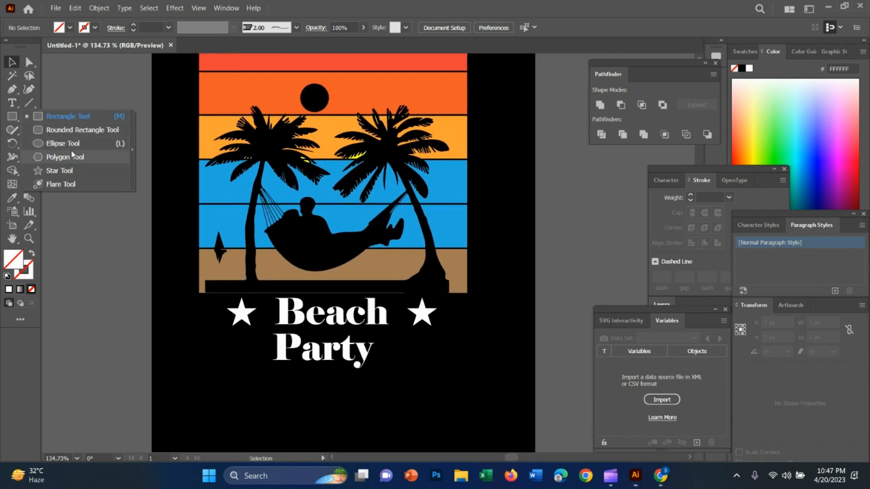
left_click(14, 93)
left_click(30, 106)
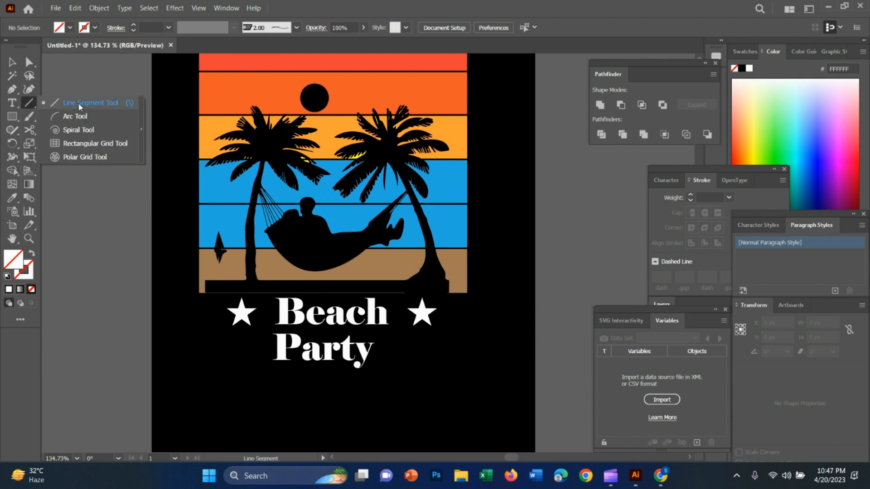
left_click(81, 106)
left_click(28, 103)
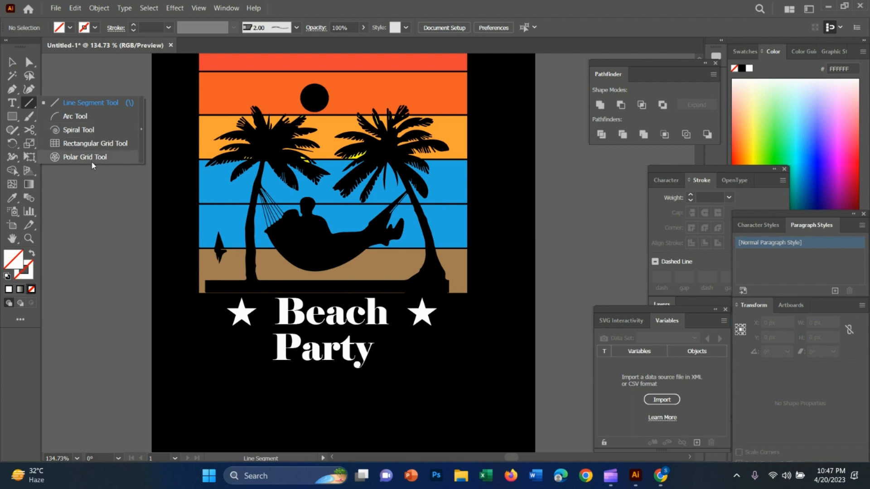
mouse_move(191, 343)
left_mouse_down()
mouse_move(267, 356)
mouse_move(262, 345)
left_mouse_up()
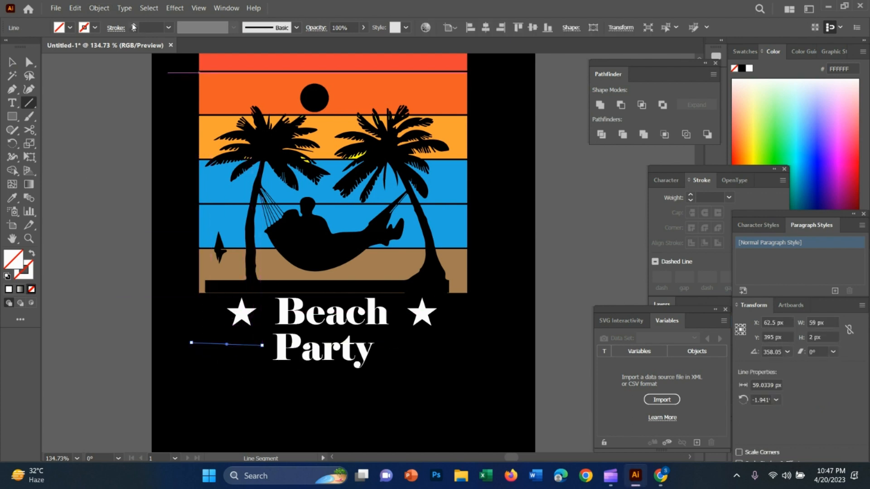
left_click(134, 25)
left_click(133, 25)
left_click(134, 25)
scroll(242, 157, "down", 2)
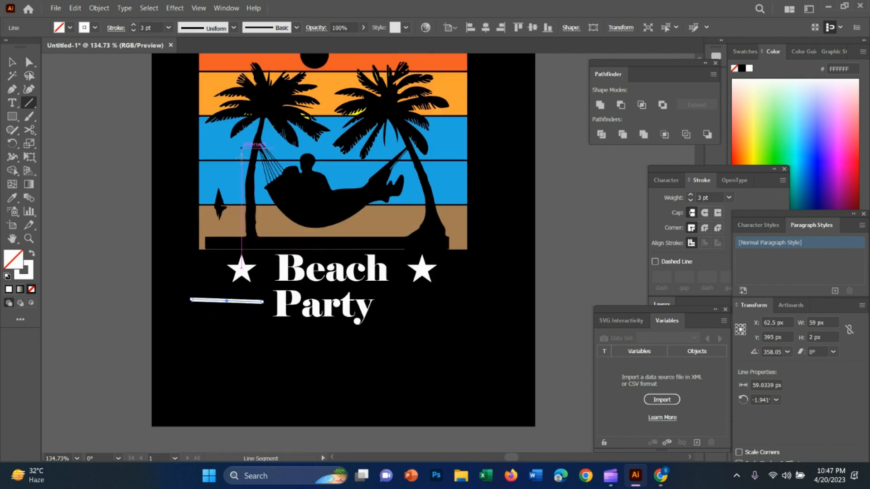
Step: Straighten the line beside the Party text to a horizontal 0° and position it at about X 64.5, Y 400 px
scroll(241, 157, "down", 1)
scroll(197, 241, "up", 5)
key("v")
left_click_drag(305, 324, 307, 333)
left_click_drag(165, 324, 165, 327)
Step: Apply the asymmetric width profile tapered at both ends to the line and rotate the line 180°
left_click(234, 28)
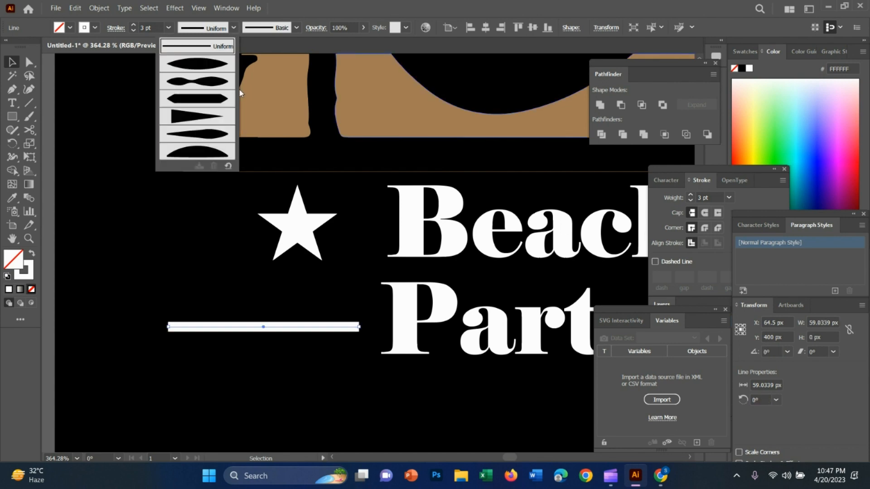
left_click(220, 116)
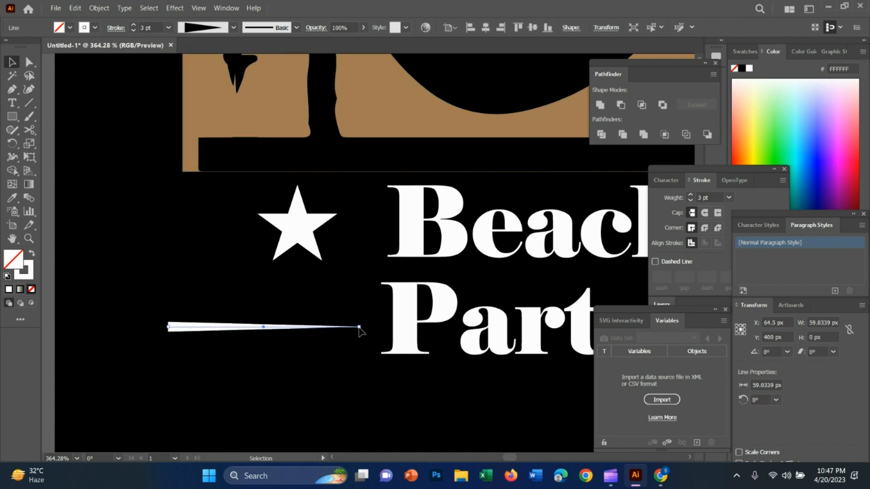
left_click(235, 28)
left_click(183, 136)
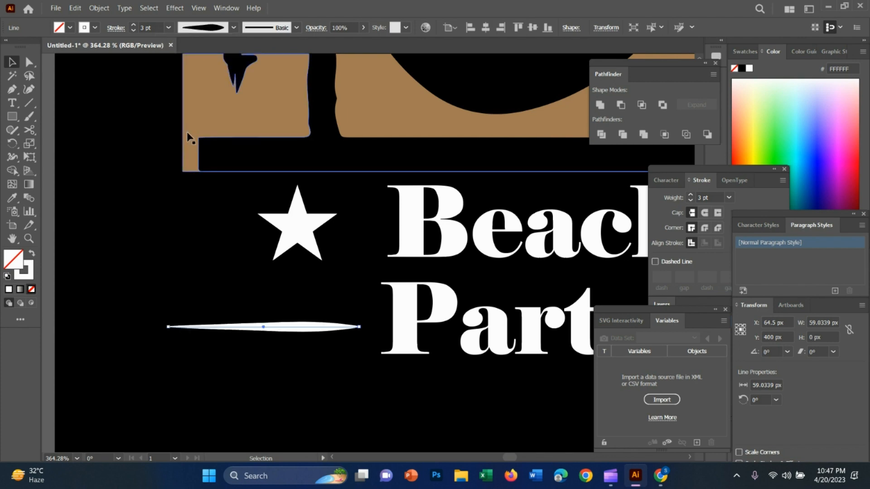
left_click_drag(365, 326, 154, 330)
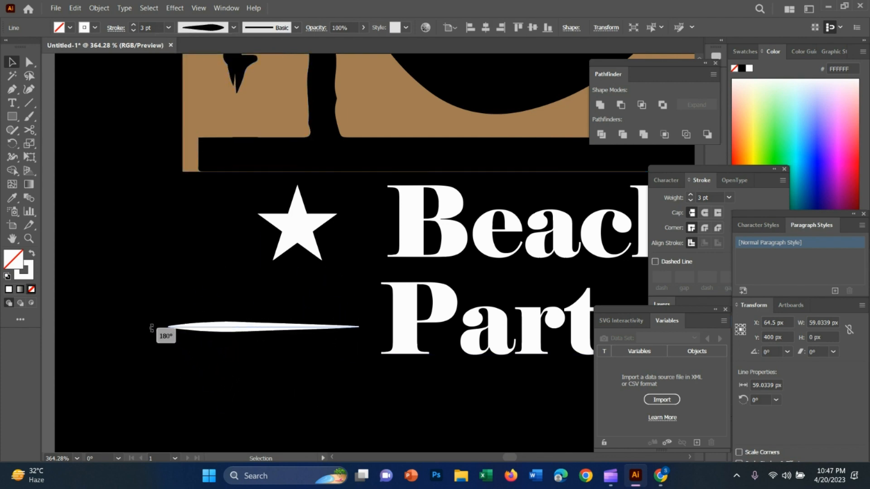
Step: Duplicate the tapered line to the right of the Party text and reflect the copy across the vertical axis
key("z")
scroll(245, 307, "down", 5)
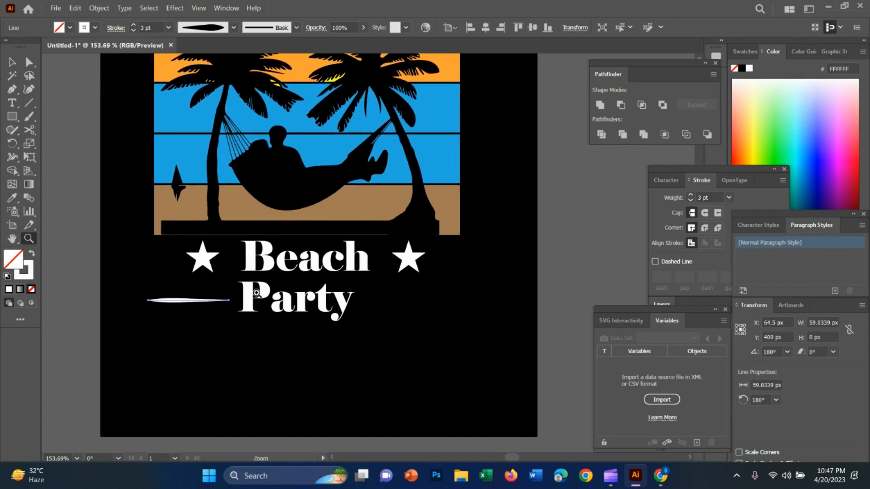
key("v")
left_click(422, 300)
left_click_drag(188, 301, 408, 307)
right_click(438, 309)
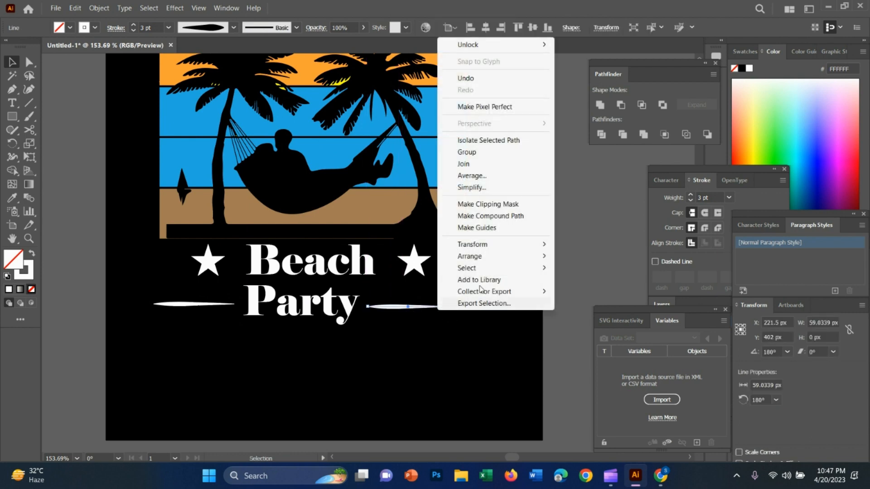
mouse_move(490, 247)
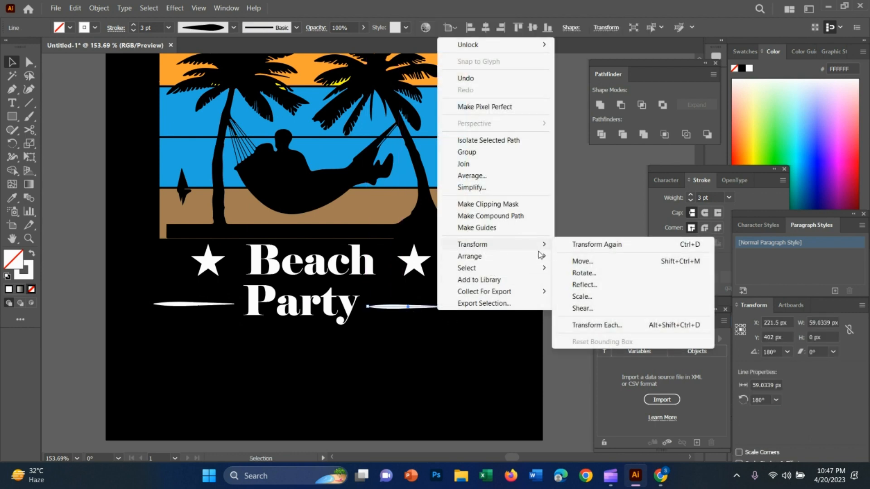
left_click(607, 284)
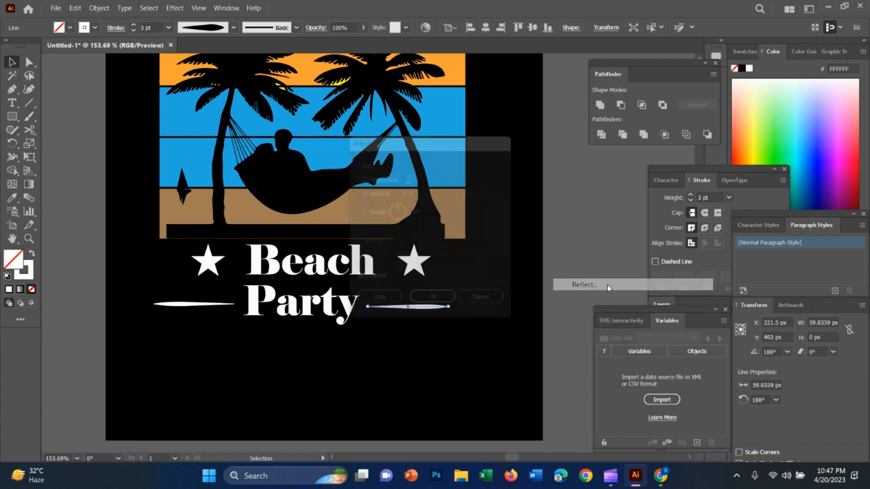
left_click(433, 311)
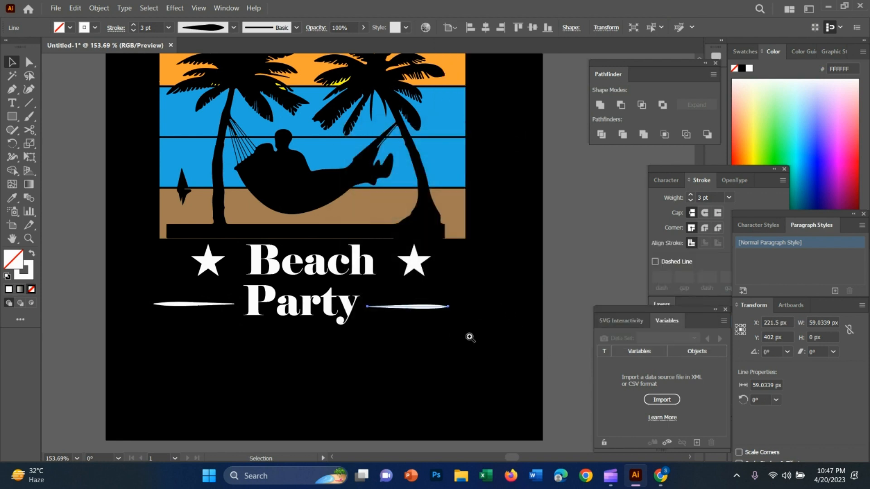
Step: Shift the Party text and the left tapered line to the right and reposition the right tapered line to balance the lettering
left_click_drag(466, 338, 491, 357)
left_click_drag(442, 334, 455, 335)
left_click_drag(371, 349, 384, 352)
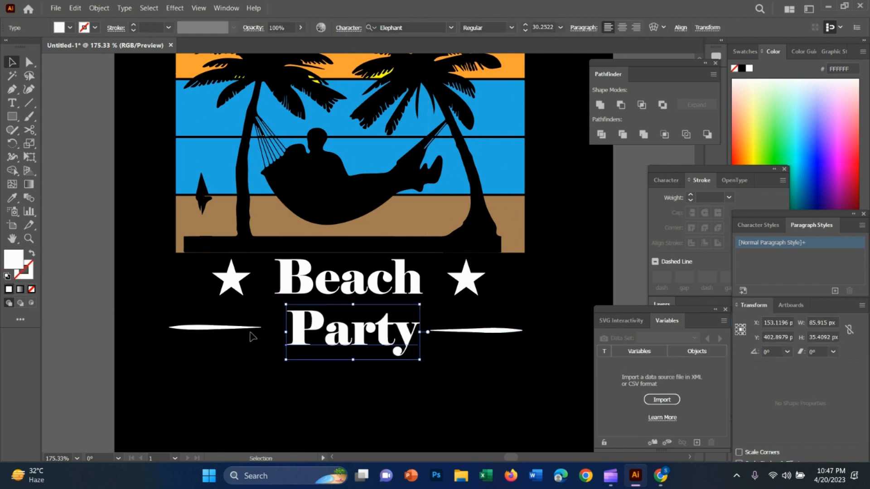
left_click_drag(249, 328, 261, 330)
left_click(464, 375)
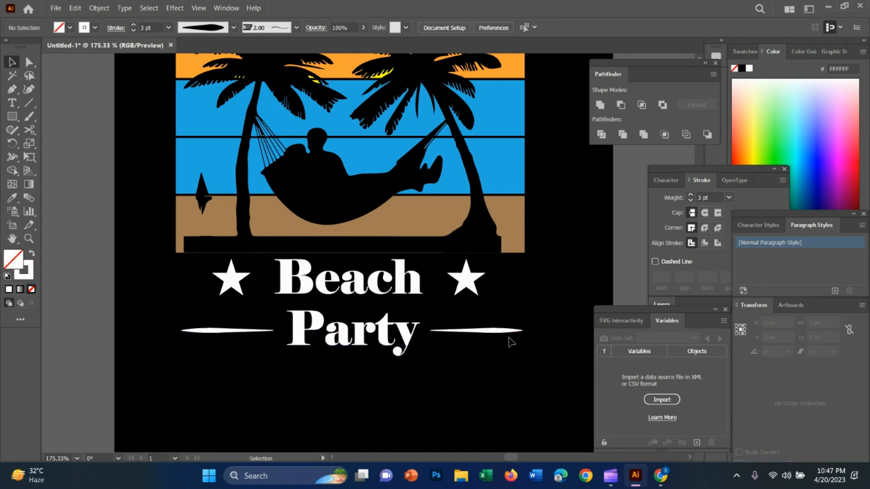
left_click_drag(497, 338, 491, 342)
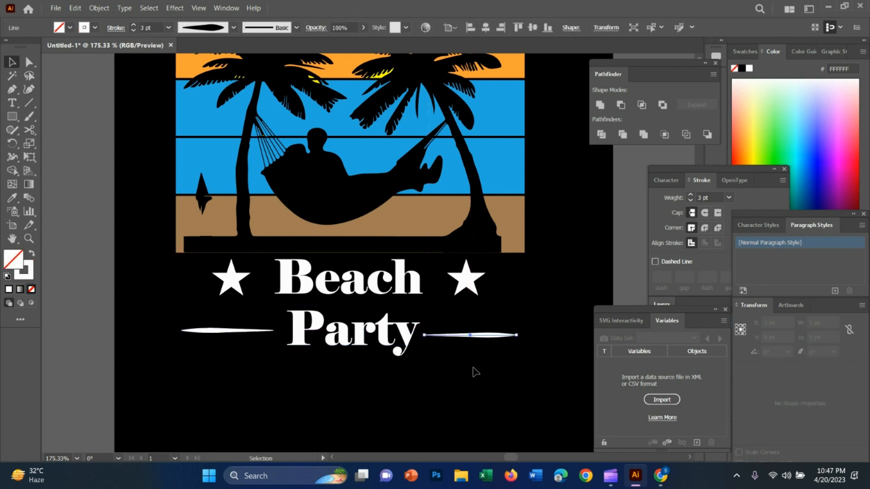
left_click(482, 392)
Step: Nudge the left tapered line slightly to about X 74.5, Y 402 px
key("z")
key("ctrl+0")
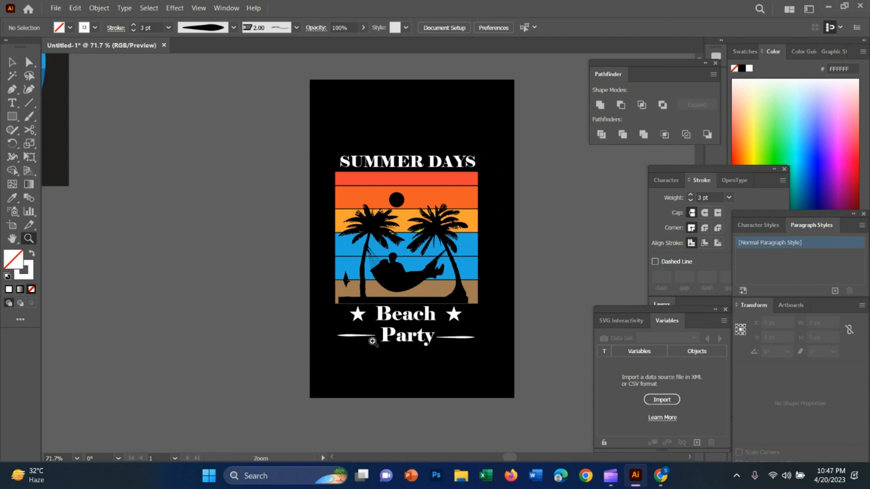
left_click_drag(372, 342, 489, 361)
key("v")
left_click_drag(334, 306, 339, 308)
Step: Examine the SUMMER DAYS, Beach and Party lettering and the tapered accents up close and across the whole design
scroll(337, 308, "down", 5)
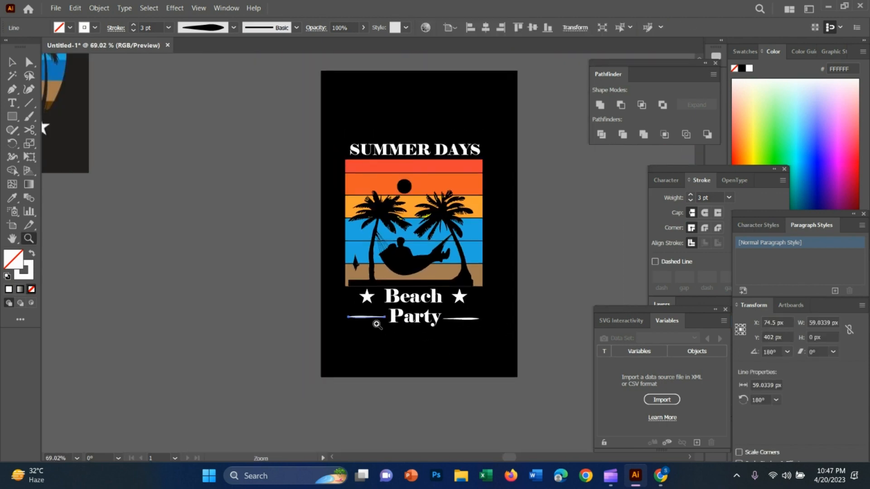
key("z")
scroll(375, 325, "up", 1)
left_click_drag(561, 344, 254, 295)
key("v")
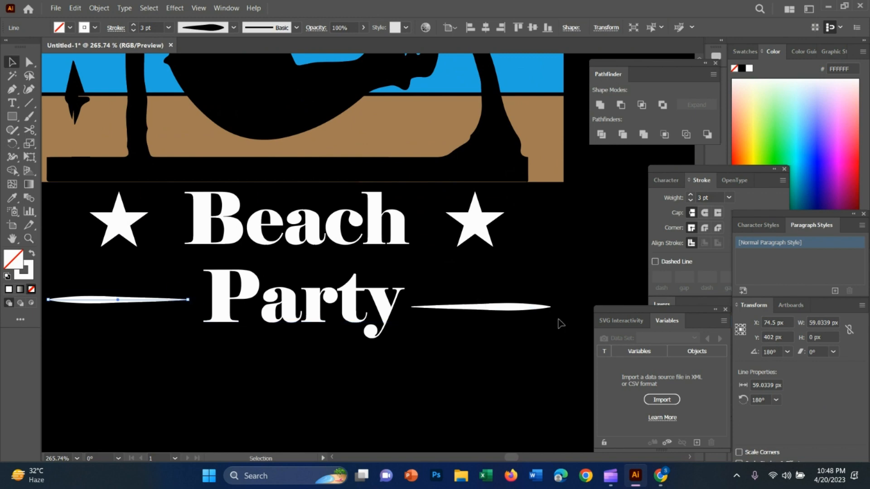
left_click(506, 348)
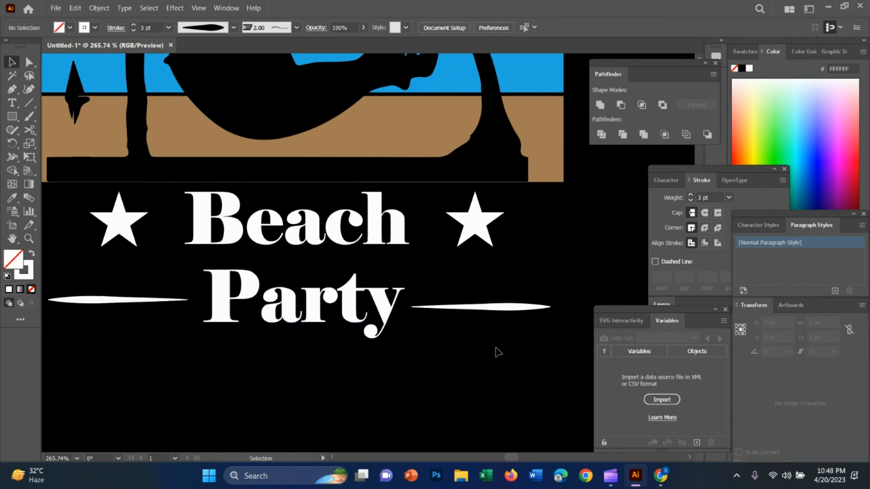
scroll(482, 350, "up", 3)
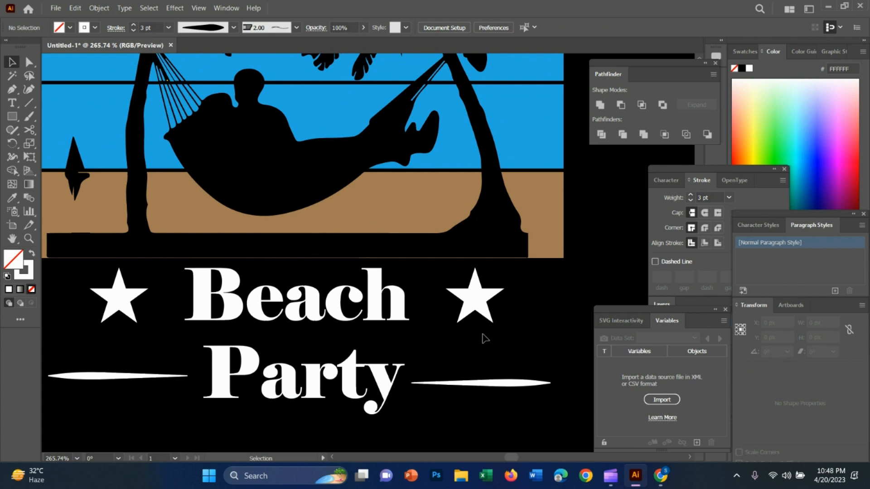
scroll(491, 336, "down", 8)
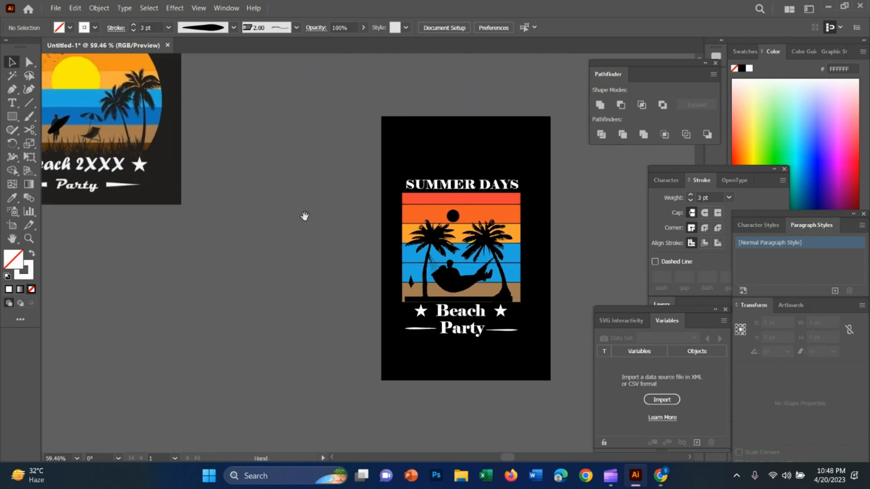
left_click_drag(304, 215, 319, 227)
scroll(521, 199, "up", 5)
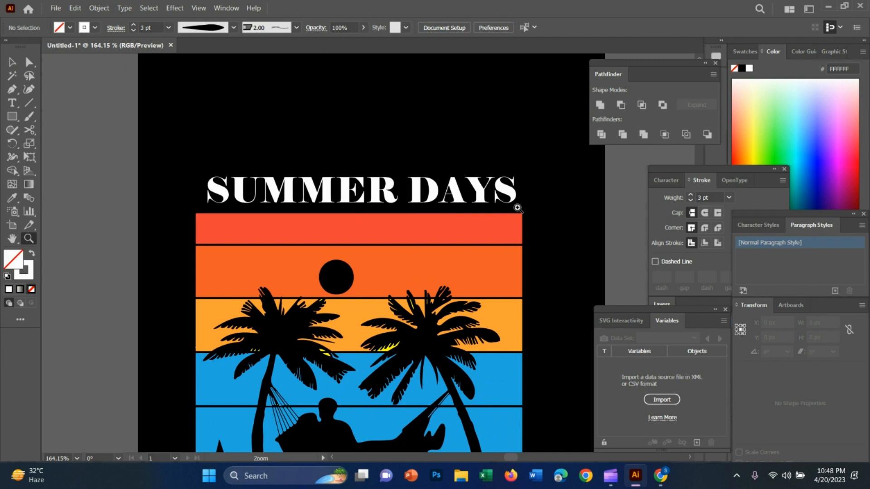
left_click(473, 188)
left_click(394, 140)
scroll(394, 140, "down", 3)
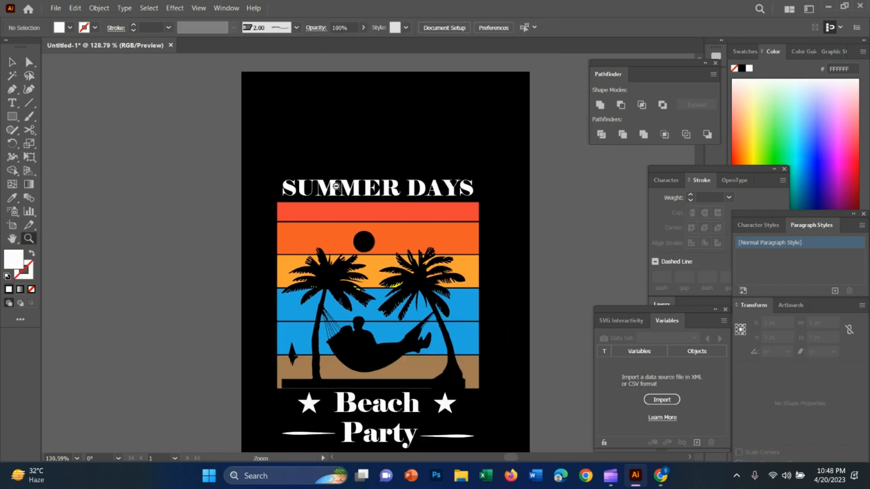
key("z")
scroll(539, 244, "down", 1)
Step: Select all the artwork over the black background and group it
scroll(320, 93, "down", 3)
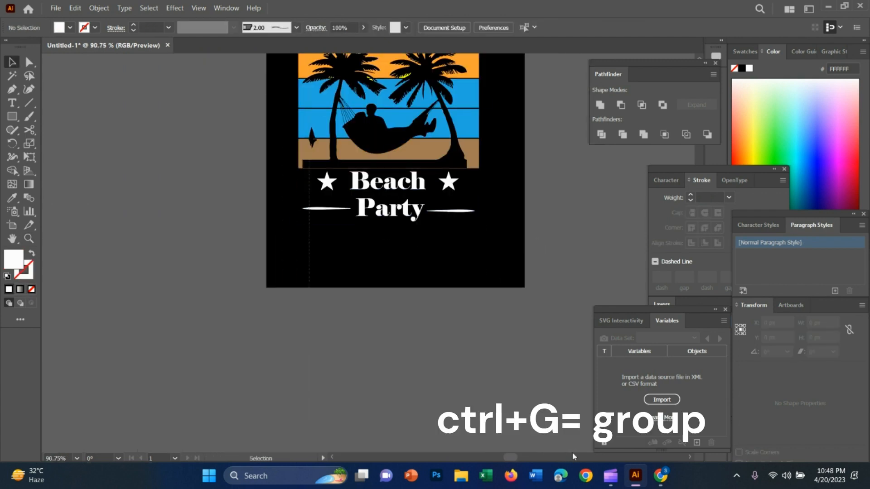
key("ctrl+a")
scroll(515, 278, "up", 4)
key("ctrl+g")
key("z")
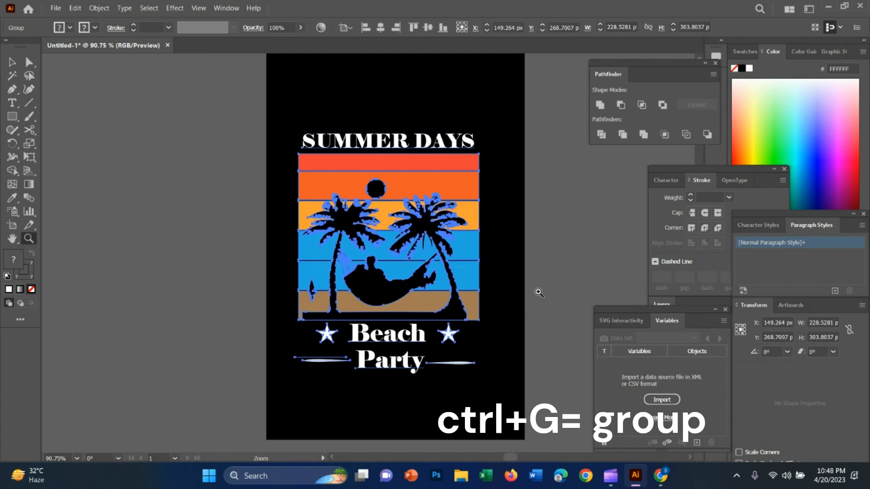
scroll(530, 293, "down", 2)
key("v")
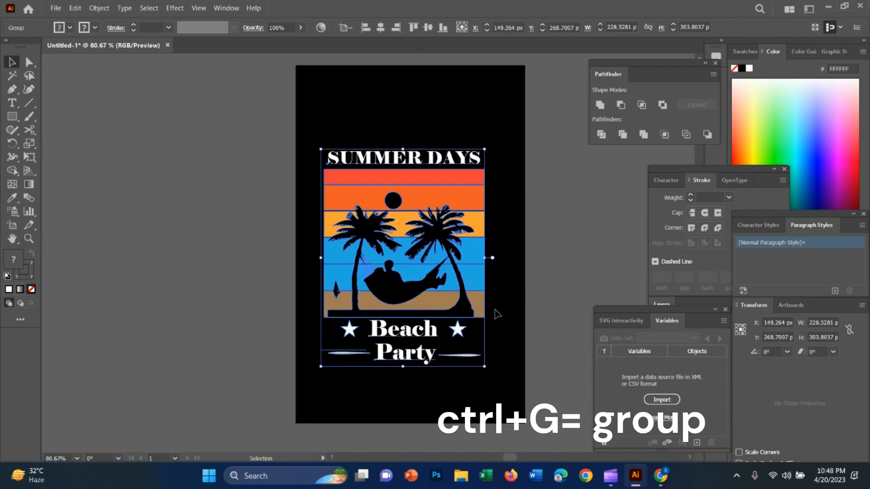
Step: Scale the grouped artwork down about its centre to roughly 137 × 183 px
left_click_drag(493, 370, 461, 327)
left_click(511, 278)
Step: Delete the stray yellow specks on the black background beside the striped artwork
key("z")
left_click_drag(322, 233, 385, 267)
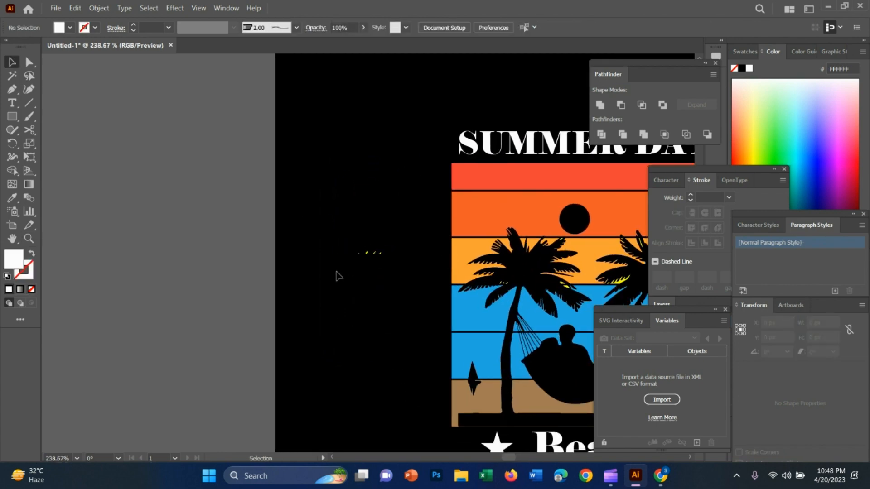
left_click(375, 252)
key("ctrl+shift+a")
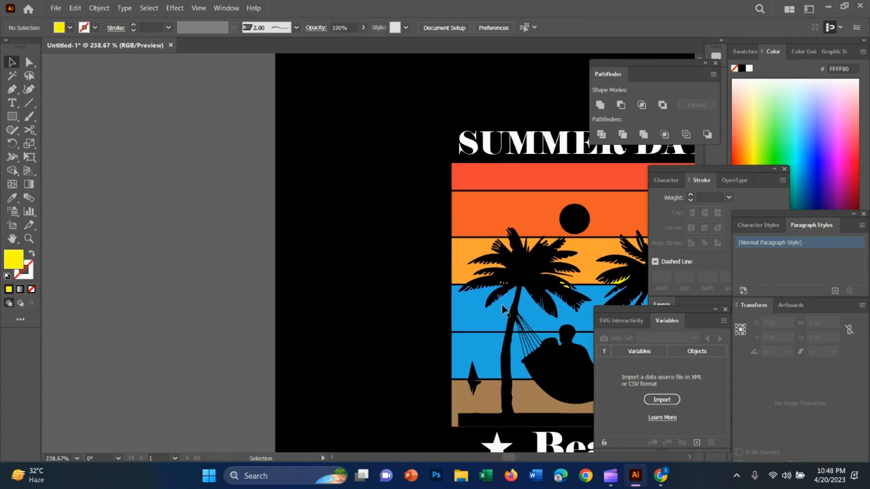
Step: Ungroup the whole artwork to reach the yellow slivers between the palm fronds
key("z")
left_click_drag(503, 311, 525, 250)
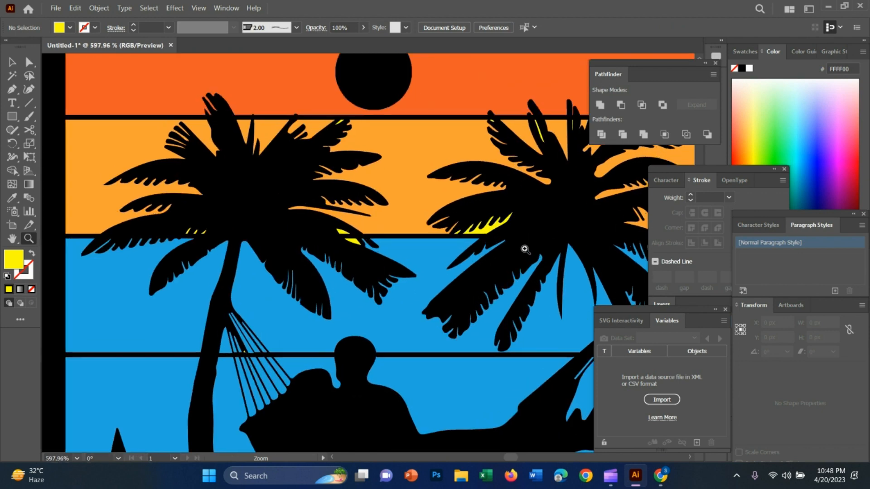
left_click(506, 229)
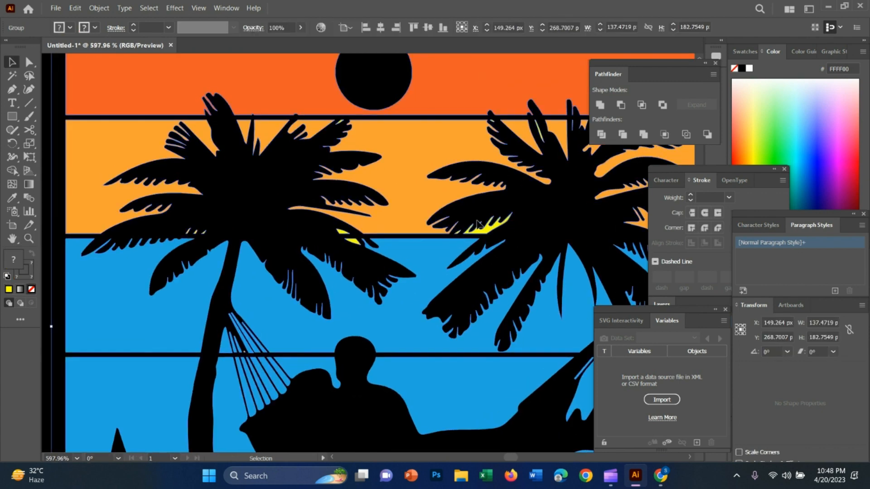
right_click(477, 222)
left_click(513, 332)
right_click(453, 214)
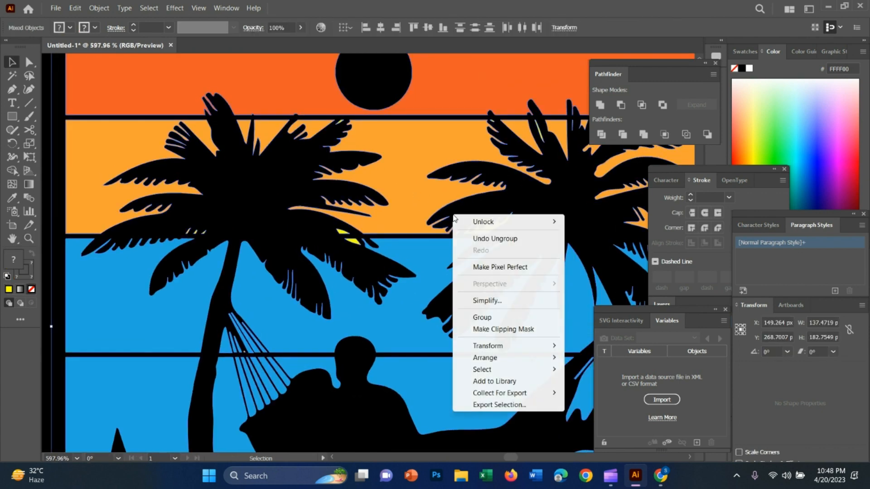
right_click(421, 203)
right_click(402, 207)
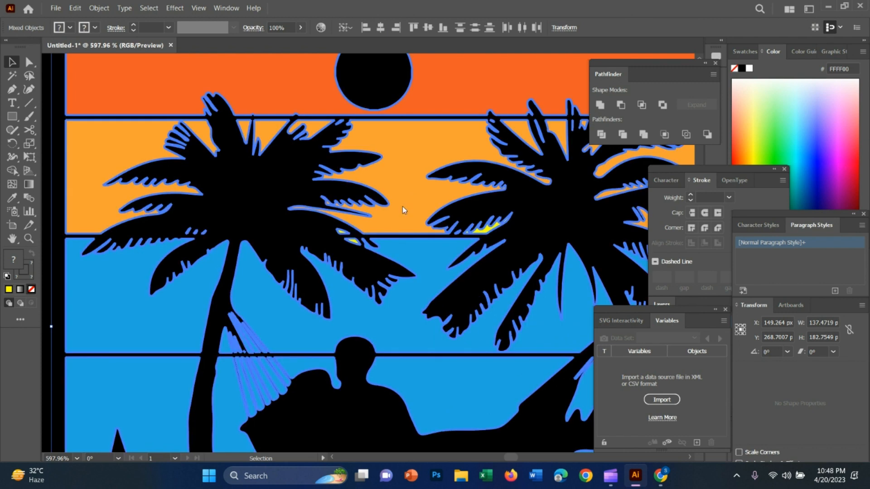
left_click(432, 309)
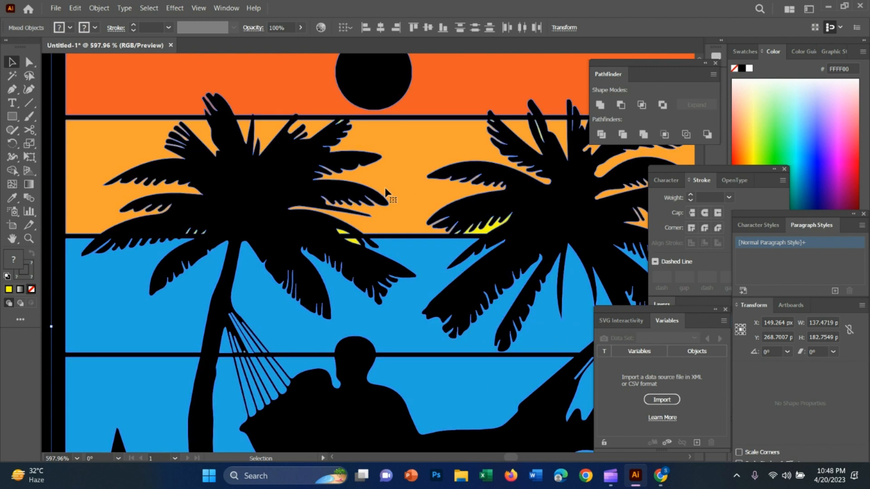
left_click(485, 232)
right_click(479, 221)
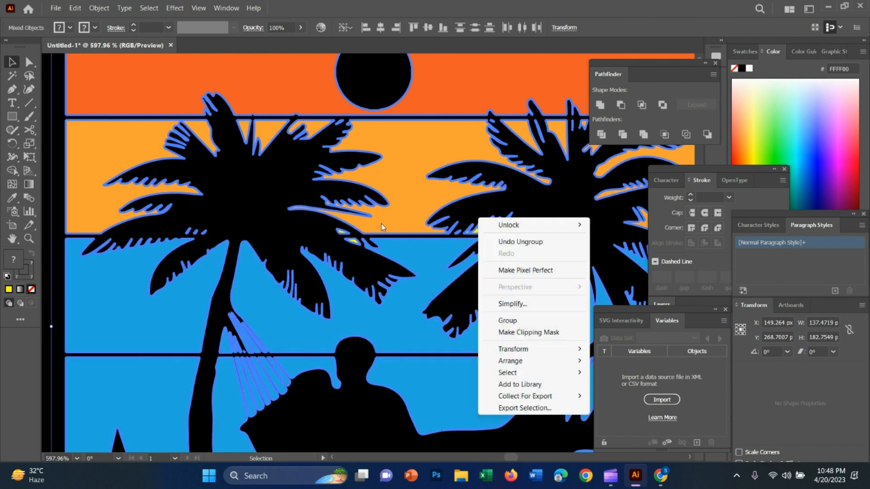
key("Escape")
Step: Ungroup the nested group that holds the stripes, palms and hammock silhouette
scroll(381, 224, "right", 3)
key("z")
key("ctrl+0")
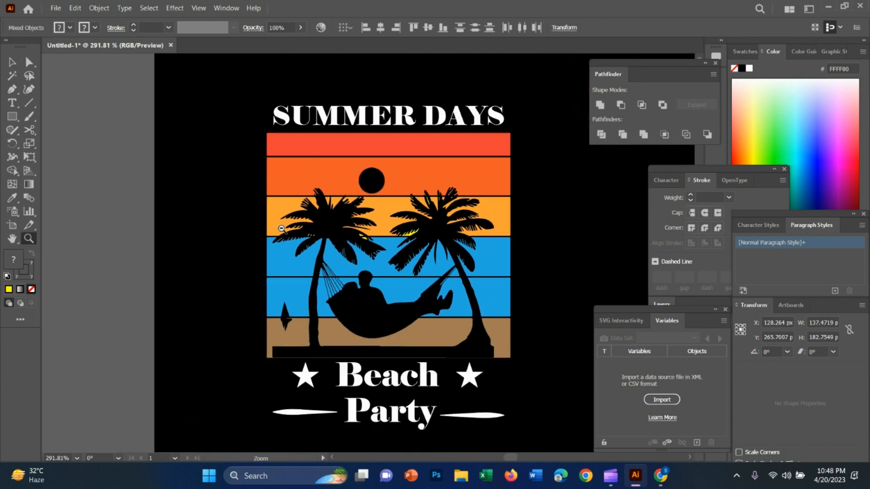
key("ctrl+shift+a")
key("v")
right_click(404, 254)
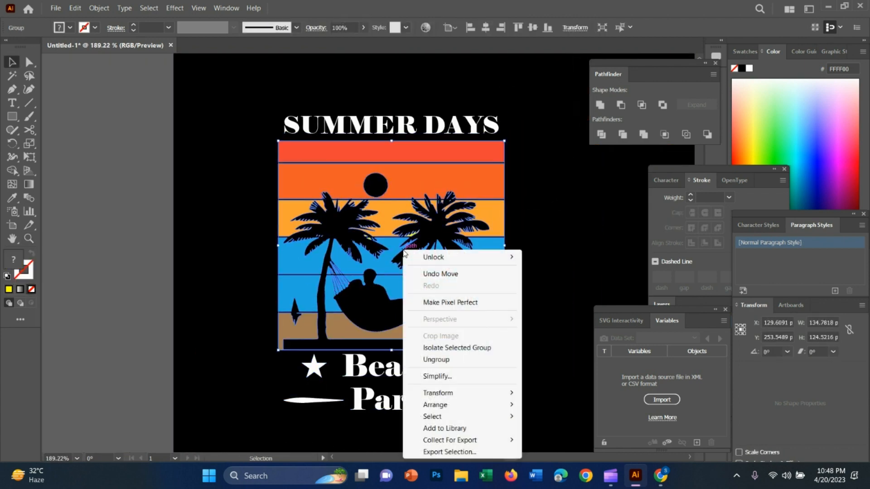
left_click(452, 359)
Step: Recolour the large yellow sliver in the right palm's lower fronds with the surrounding stripe's orange, FFA335
left_click(535, 278)
key("z")
left_click_drag(363, 242, 532, 240)
key("v")
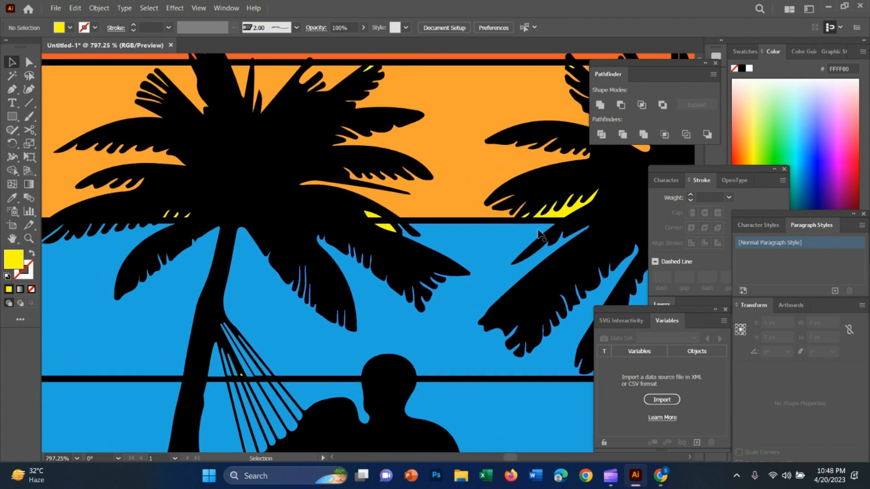
left_click(567, 213)
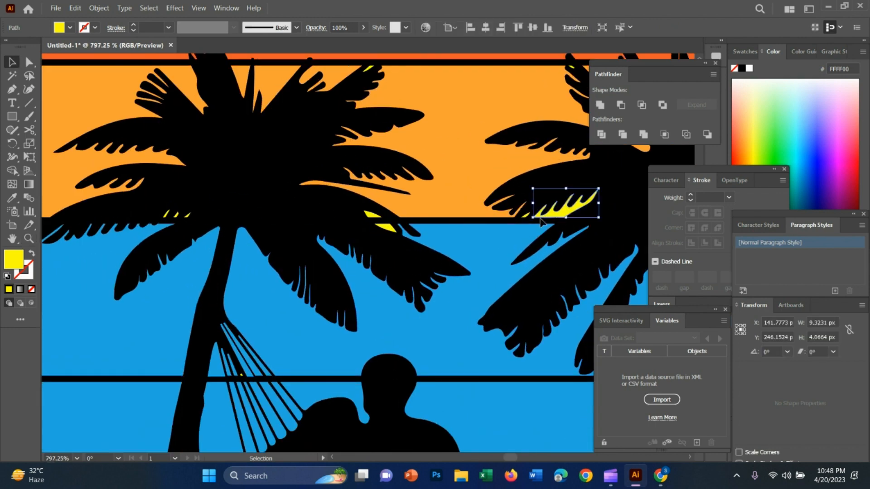
key("i")
left_click(444, 185)
key("v")
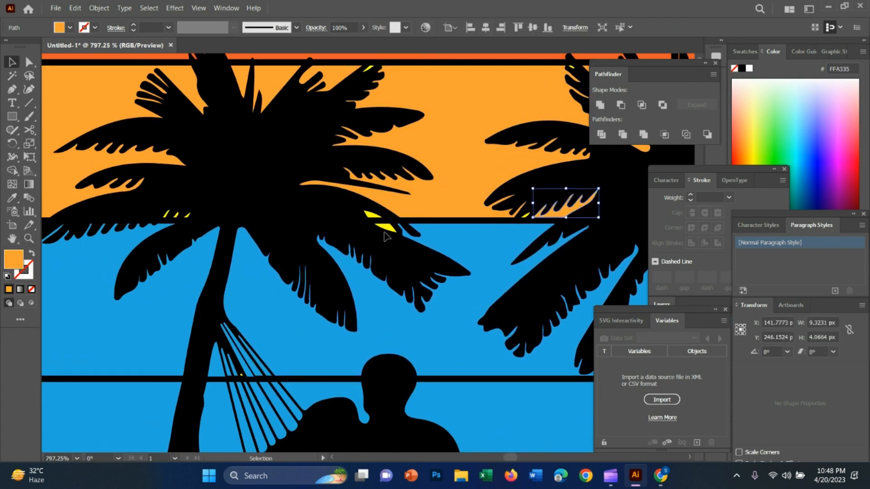
Step: Recolour the yellow sliver just below the black divider on the left palm with orange FFA335
left_click(384, 229)
key("i")
left_click(395, 216)
key("v")
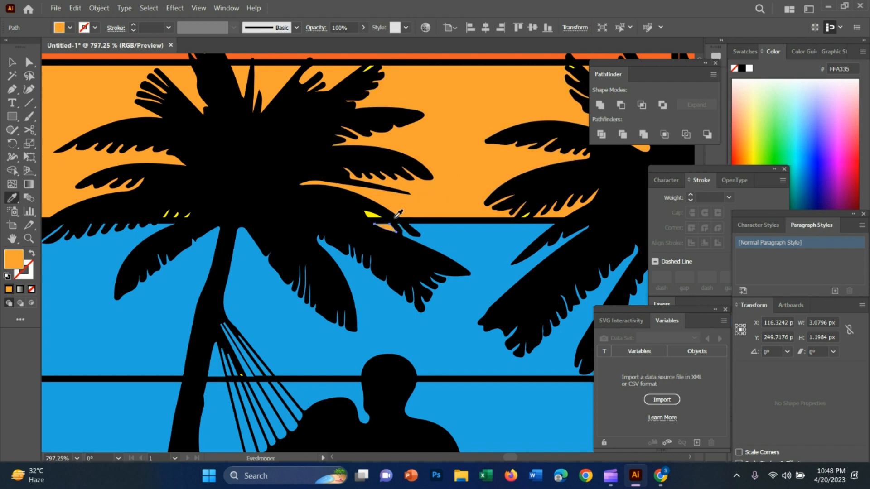
Step: Recolour the remaining yellow slivers just above the black divider in the left palm's lower fronds with orange FFA335
left_click(372, 213)
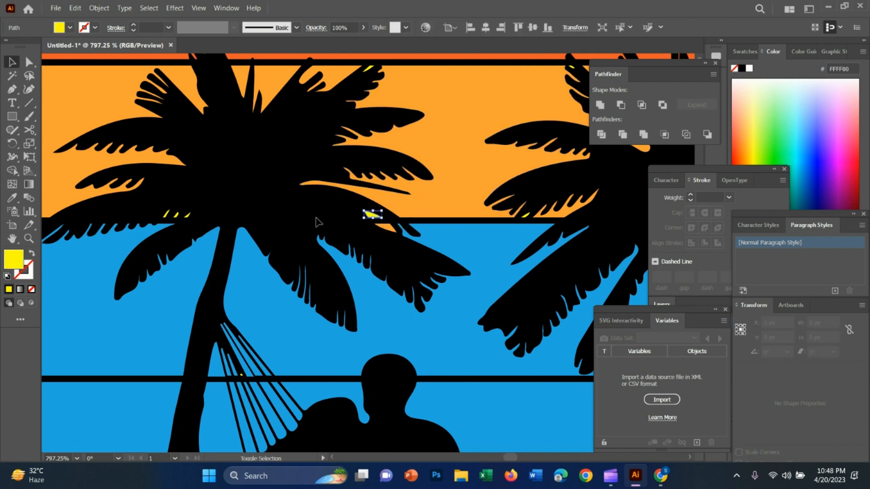
left_click(167, 215, "shift")
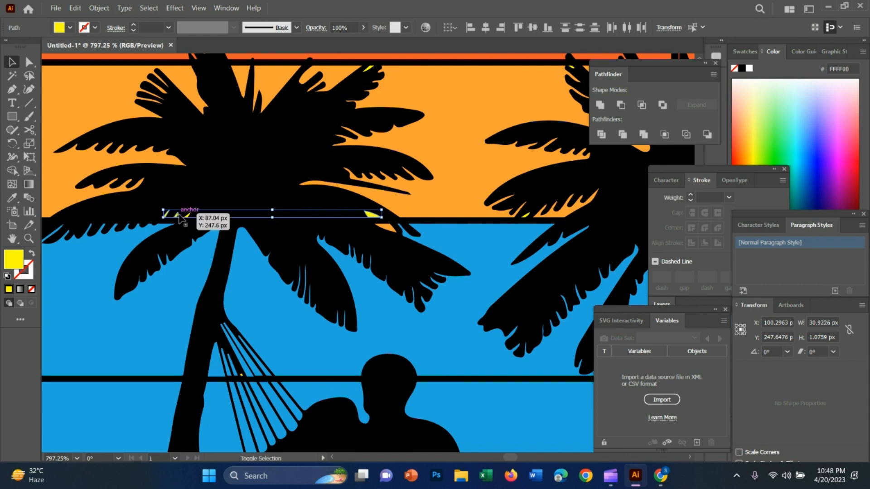
key("i")
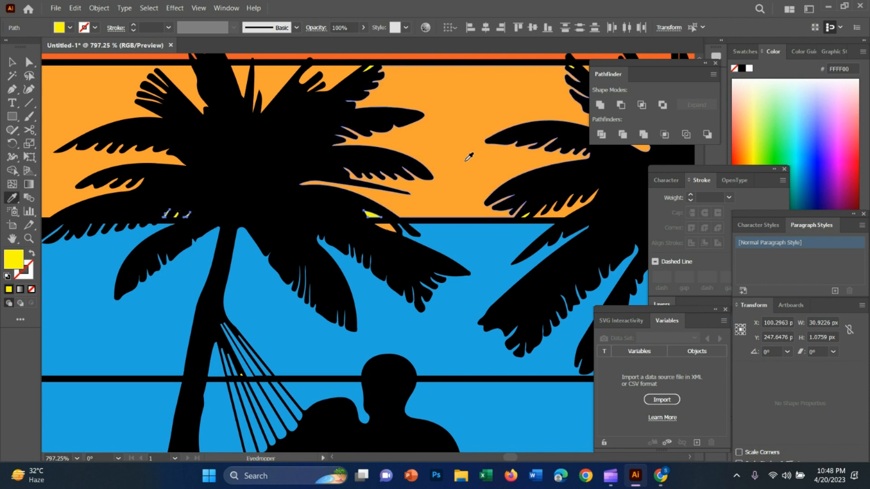
left_click(469, 157)
key("v")
left_click(179, 219)
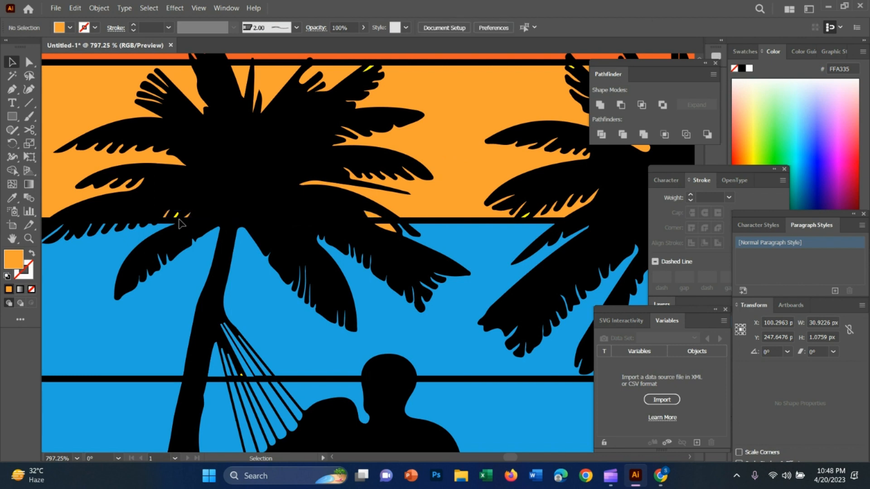
left_click(178, 219)
key("i")
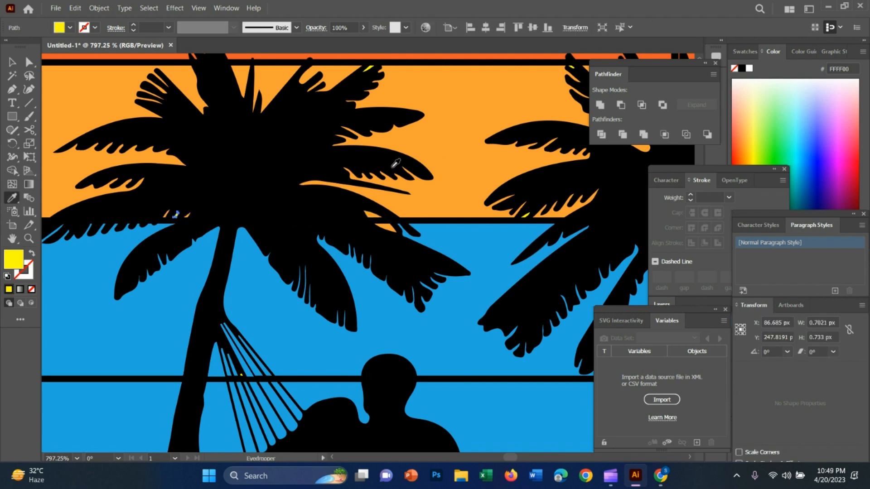
left_click(458, 169)
Step: Recolour the long yellow sliver in the right palm's upper fronds with the stripe's orange, FFA335
left_click_drag(458, 170, 353, 182)
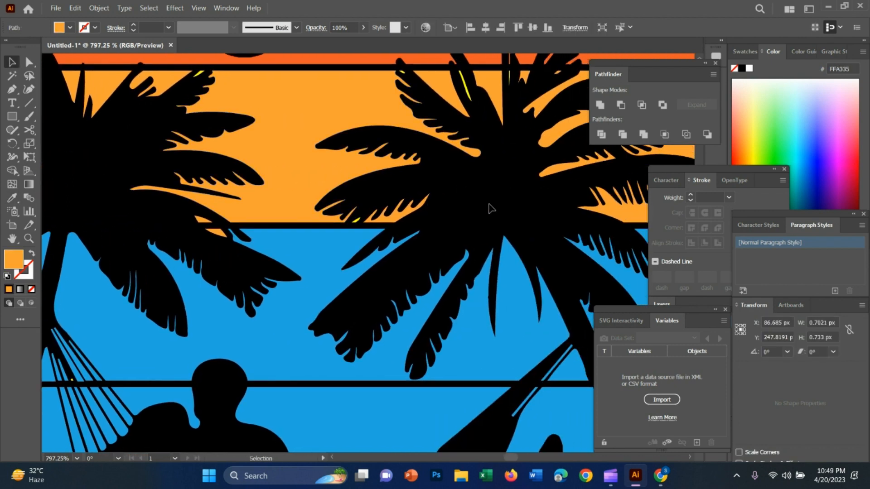
left_click(464, 82)
key("i")
left_click(305, 145)
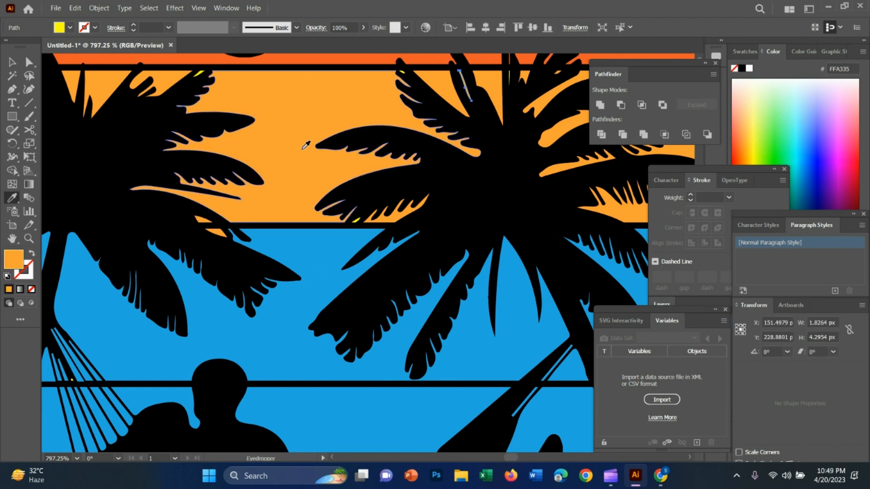
key("v")
Step: Recolour the small yellow slivers in the left palm's upper frond and the right palm's lower-left frond with orange FFA335
left_click(197, 73)
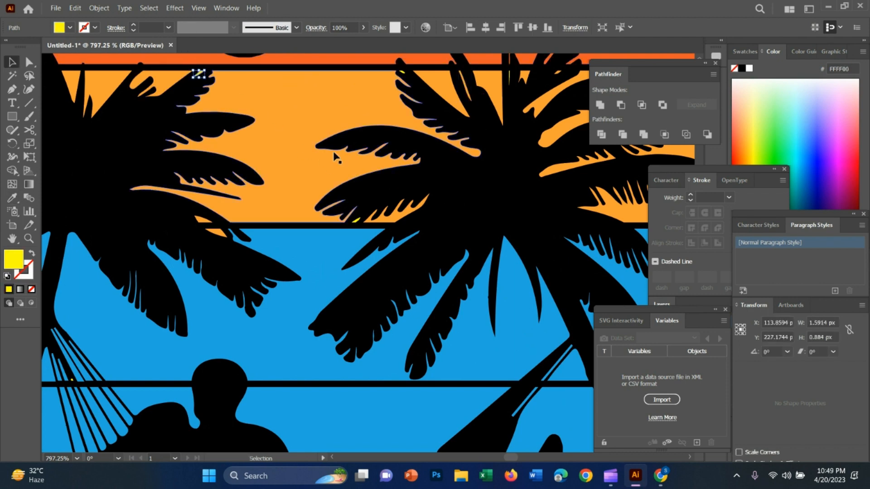
key("i")
left_click(318, 123)
key("v")
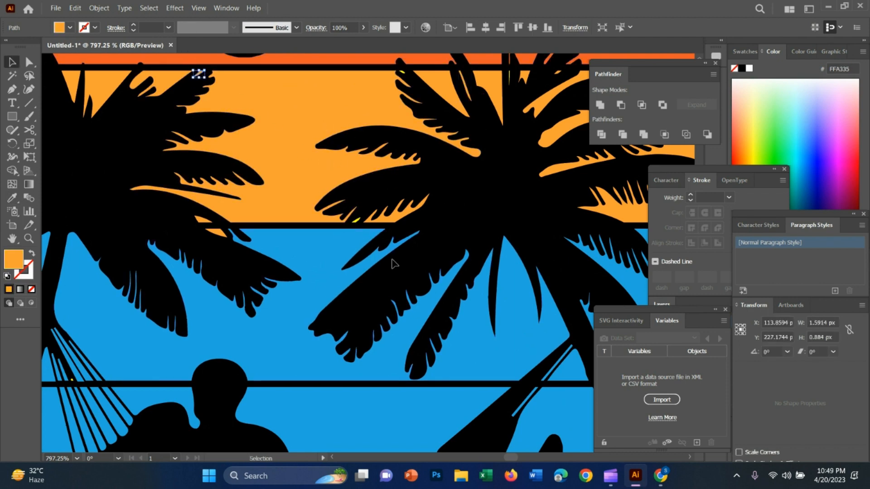
left_click(356, 219)
key("i")
left_click(278, 140)
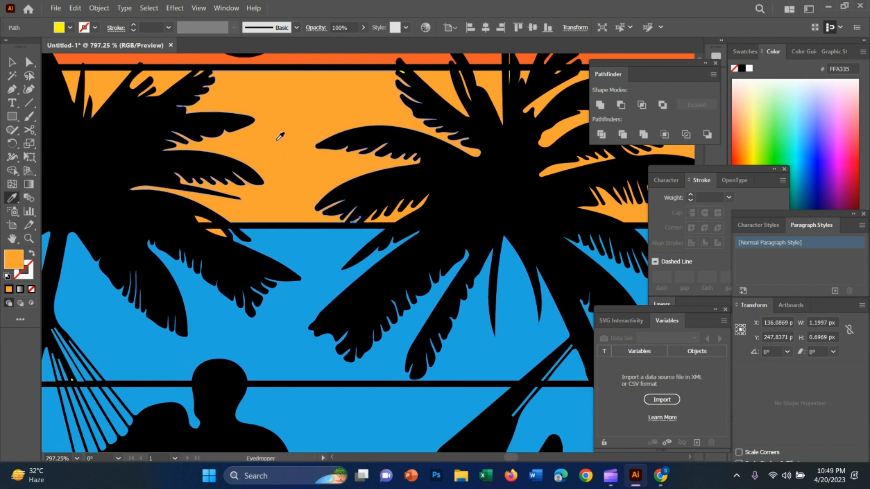
key("v")
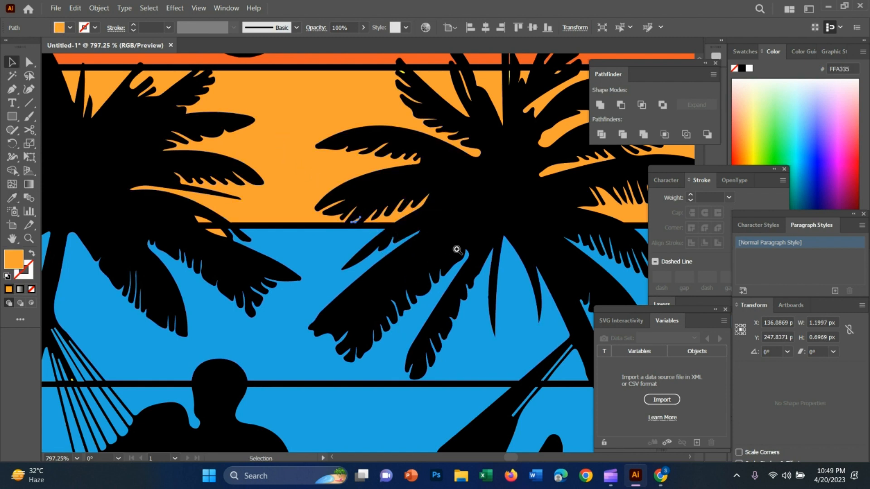
Step: Select all the artwork over the black background and group it again
key("z")
scroll(456, 250, "down", 5)
scroll(607, 190, "up", 6)
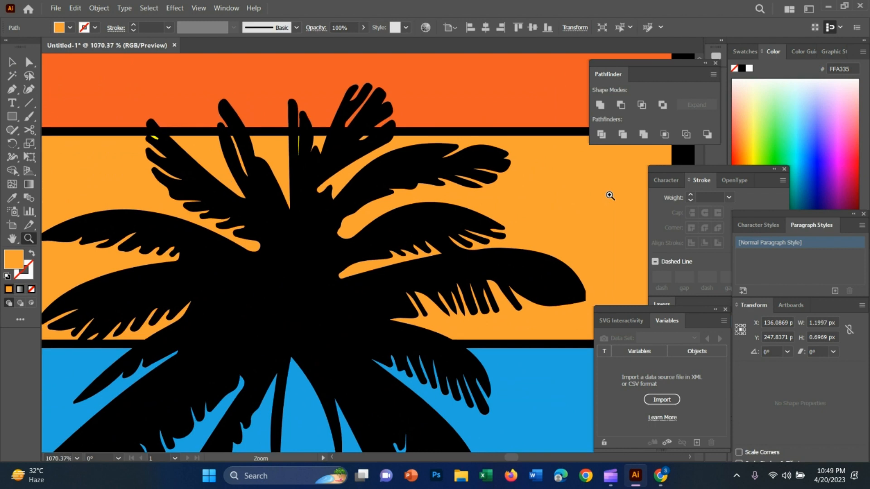
scroll(610, 195, "down", 8)
key("v")
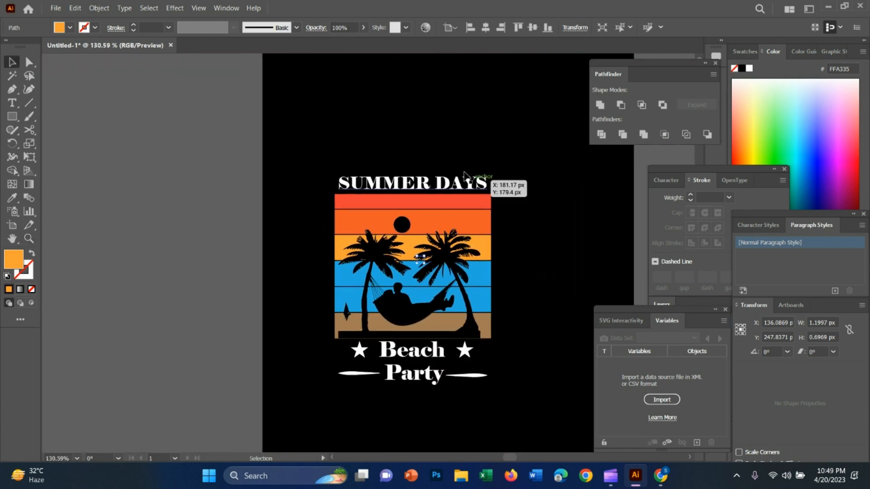
key("ctrl+a")
Step: Move the grouped artwork right to about X 152, Y 264 px on the black background
key("z")
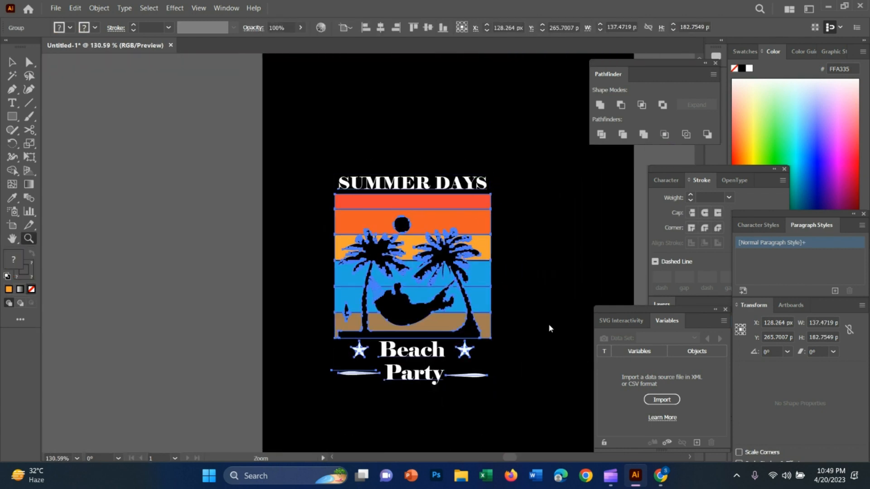
scroll(521, 301, "down", 4)
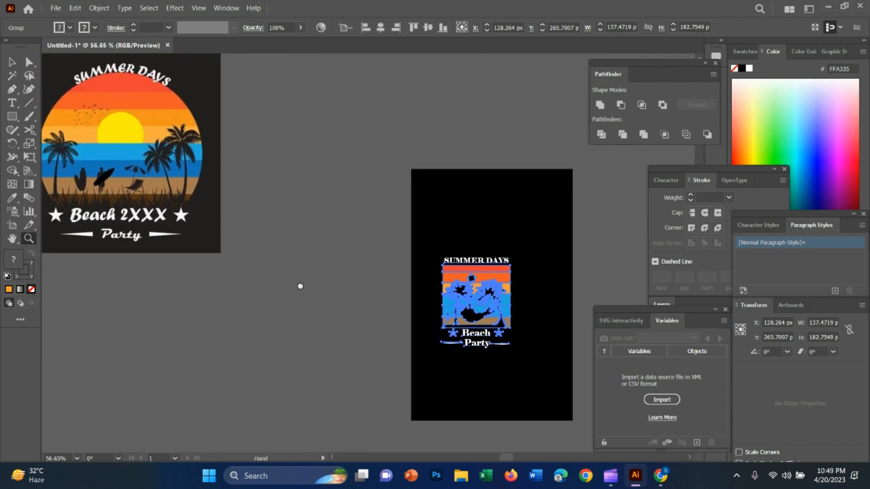
key("v")
left_click_drag(505, 296, 516, 295)
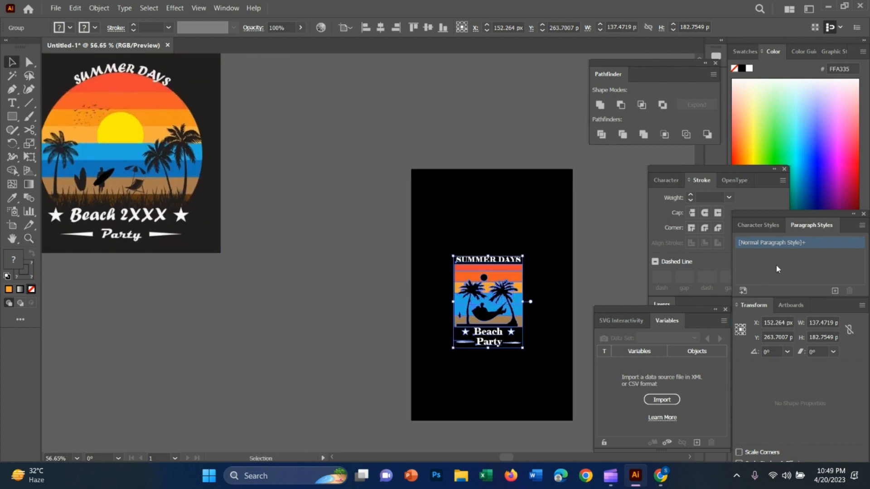
Step: Show the Align options and centre the grouped artwork horizontally on the artboard
left_click_drag(659, 75, 601, 74)
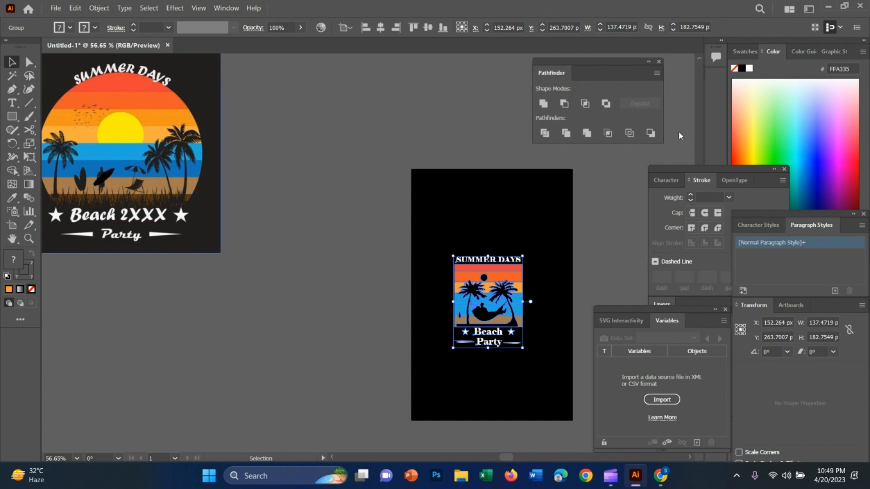
left_click(226, 8)
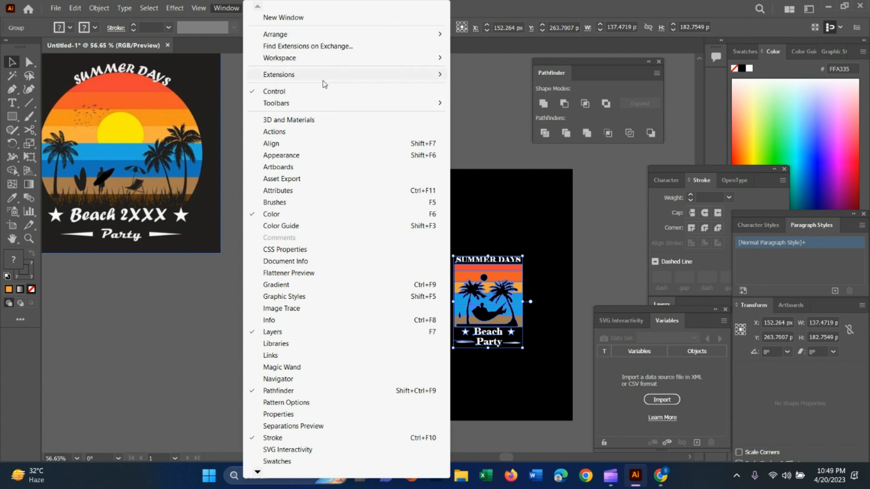
left_click(320, 142)
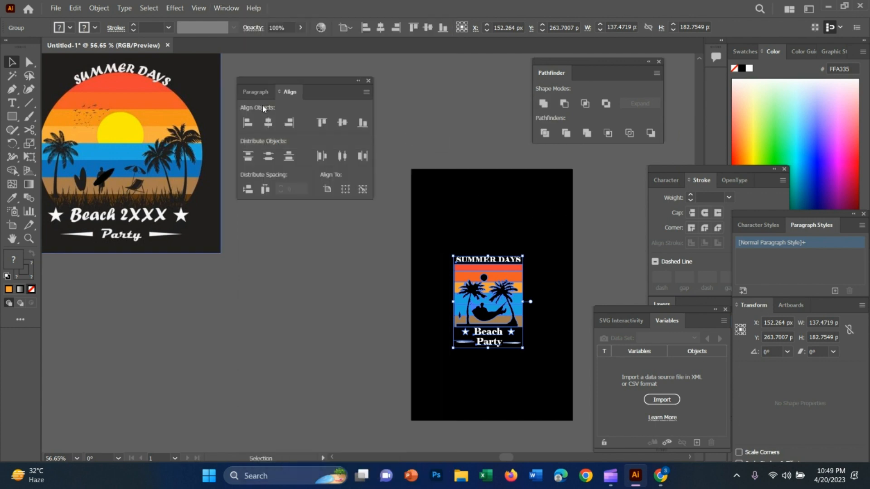
left_click(270, 125)
left_click(431, 248)
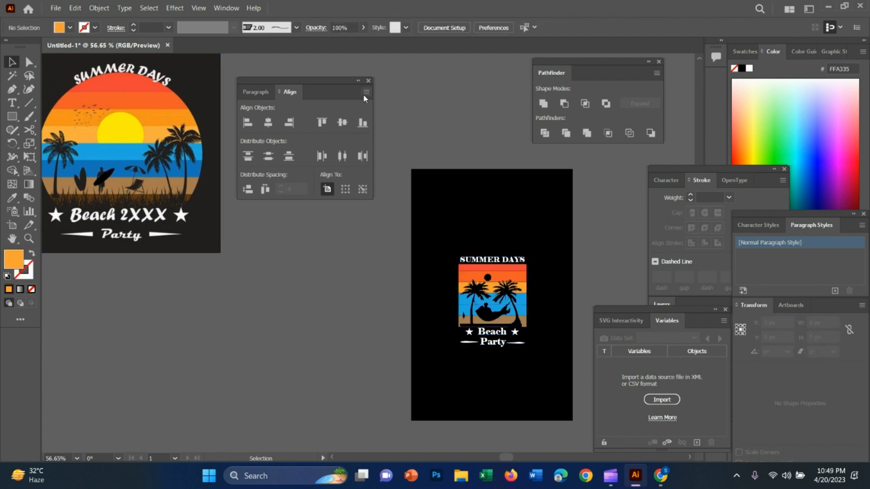
Step: Delete the round beach reference image beside the artboard and move the Align options clear of the workspace
left_click_drag(363, 92, 467, 73)
left_click(116, 144)
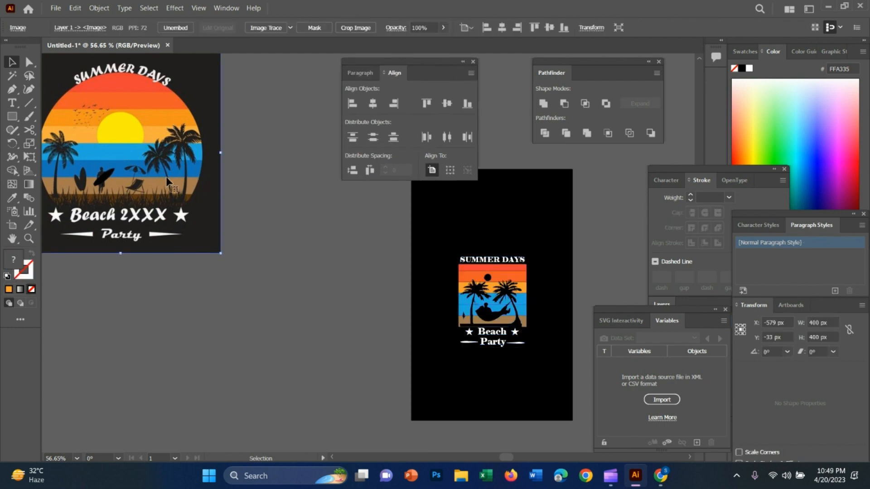
left_click_drag(199, 174, 212, 228)
key("Delete")
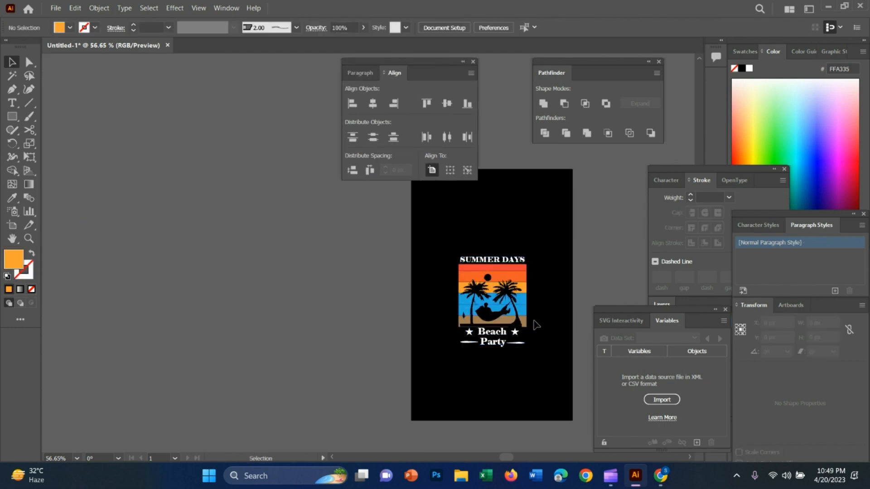
key("z")
left_click_drag(422, 72, 621, 98)
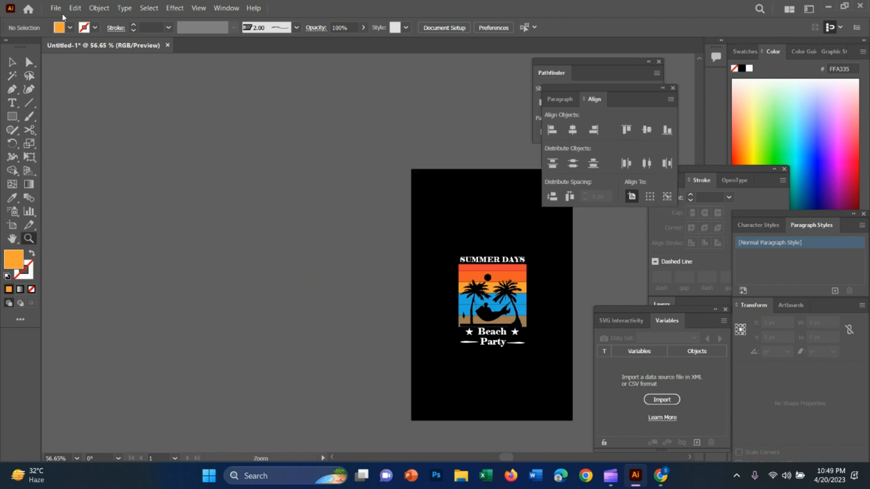
Step: Export the artwork to the Shirt Design folder as a JPEG named Shirt design-21, using RGB, quality 10 and Screen (72 ppi)
left_click(55, 8)
mouse_move(87, 221)
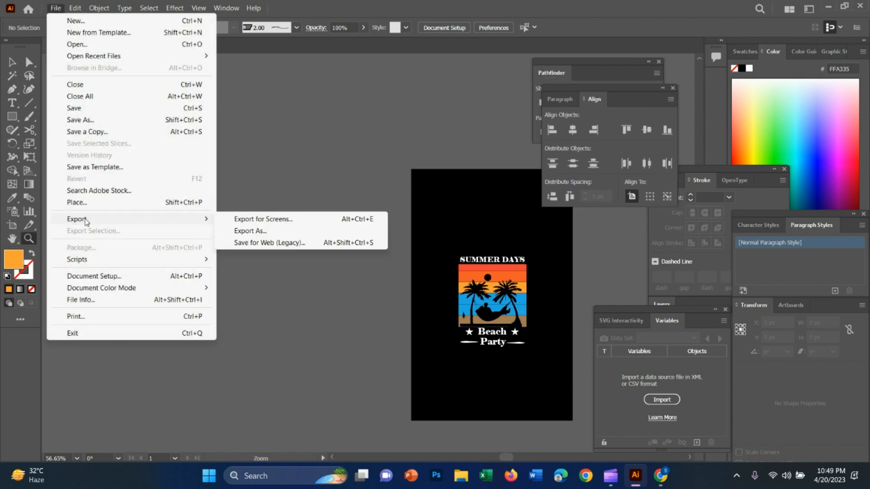
left_click(245, 232)
scroll(223, 289, "down", 5)
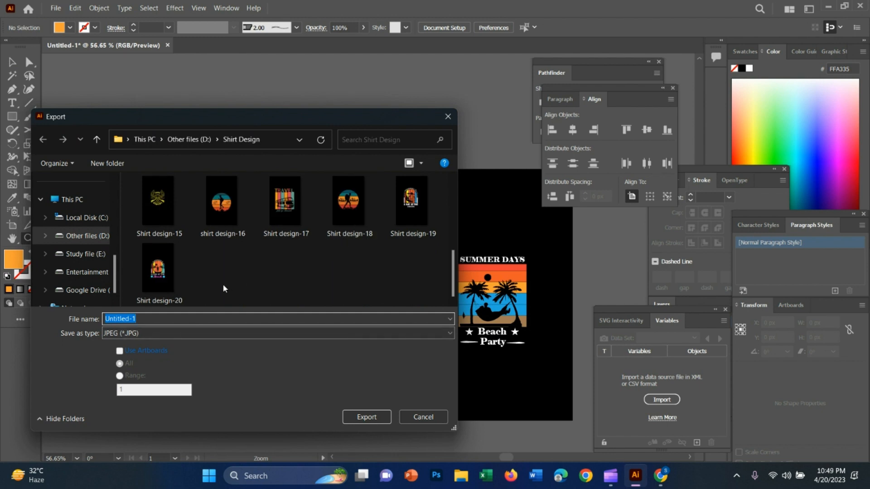
type("Shi")
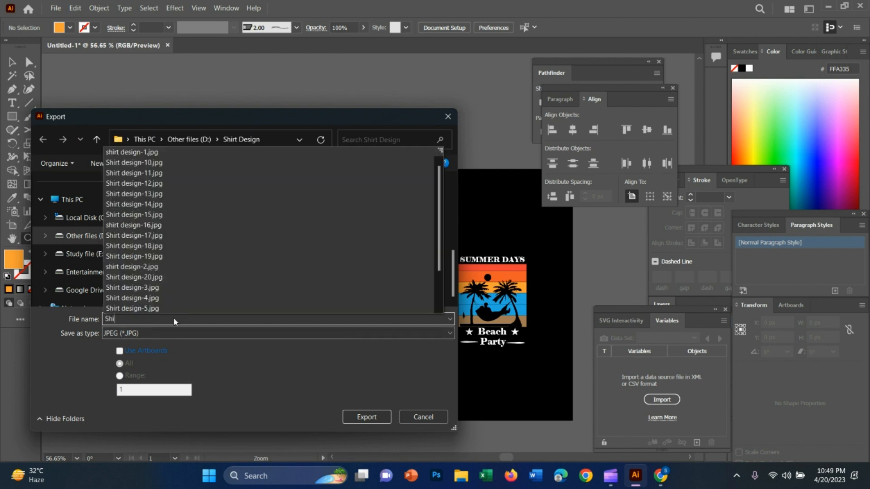
type("rt design-21")
key("Return")
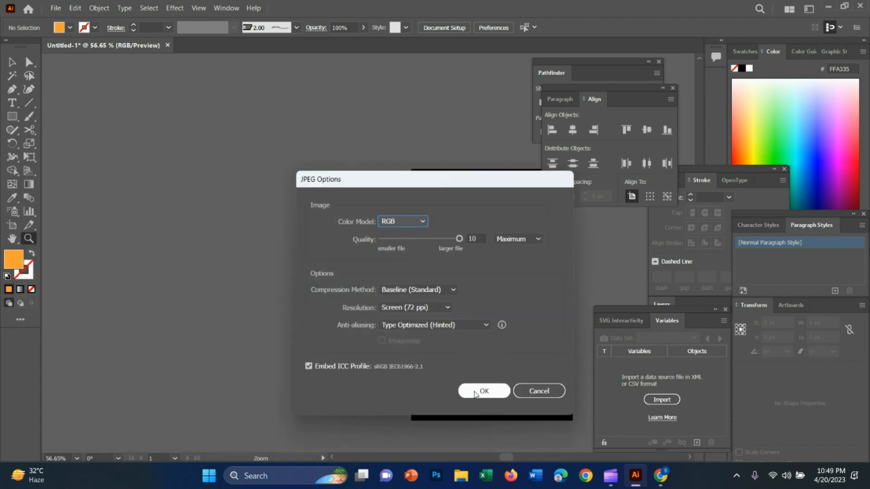
left_click(475, 393)
left_click_drag(536, 307, 399, 291)
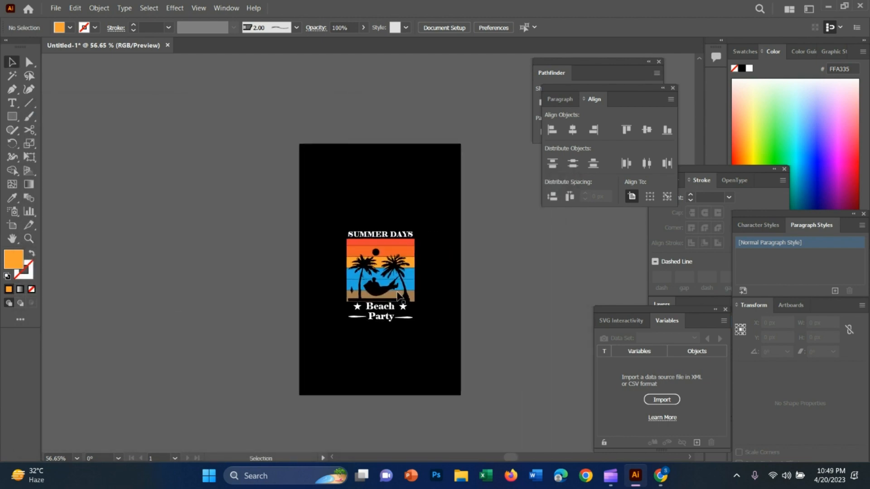
scroll(387, 299, "up", 3)
scroll(491, 305, "down", 3)
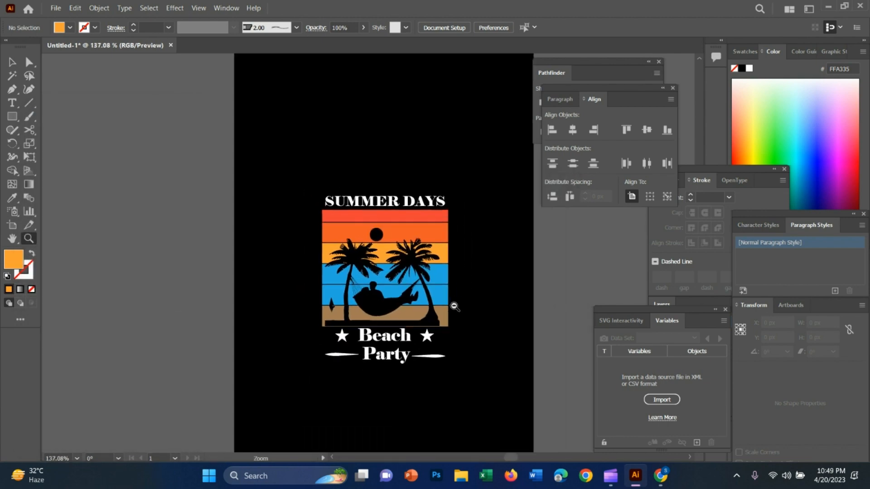